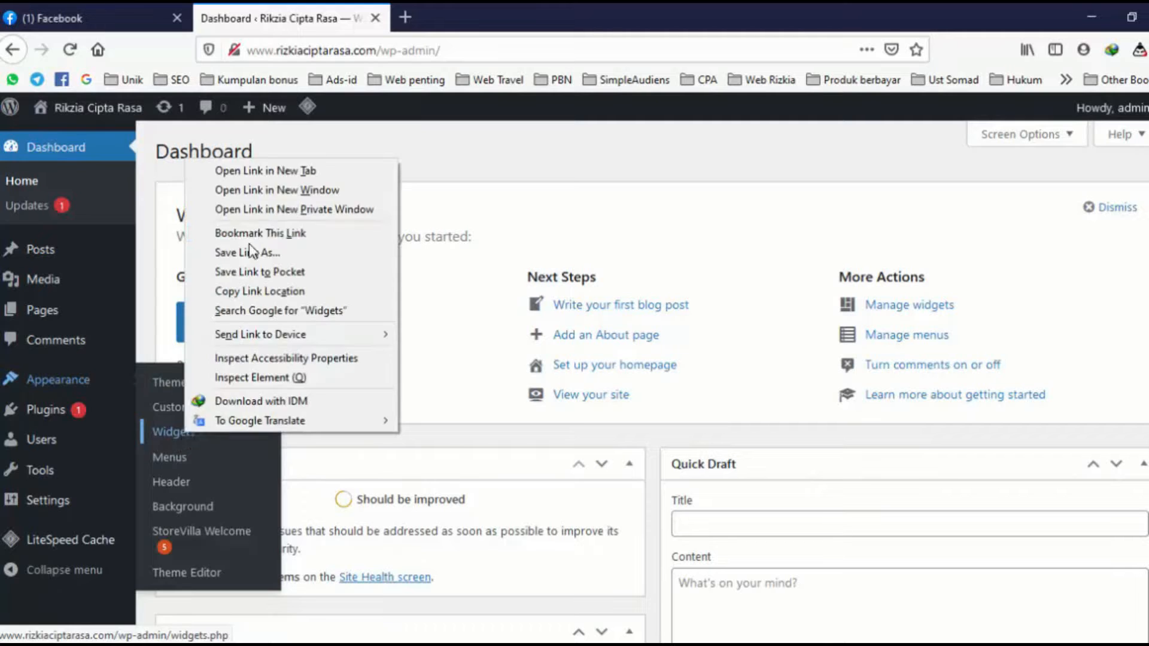
- Open the Widgets page and the live Rikzia Cipta Rasa site in separate new tabs
left_click(287, 168)
mouse_move(111, 120)
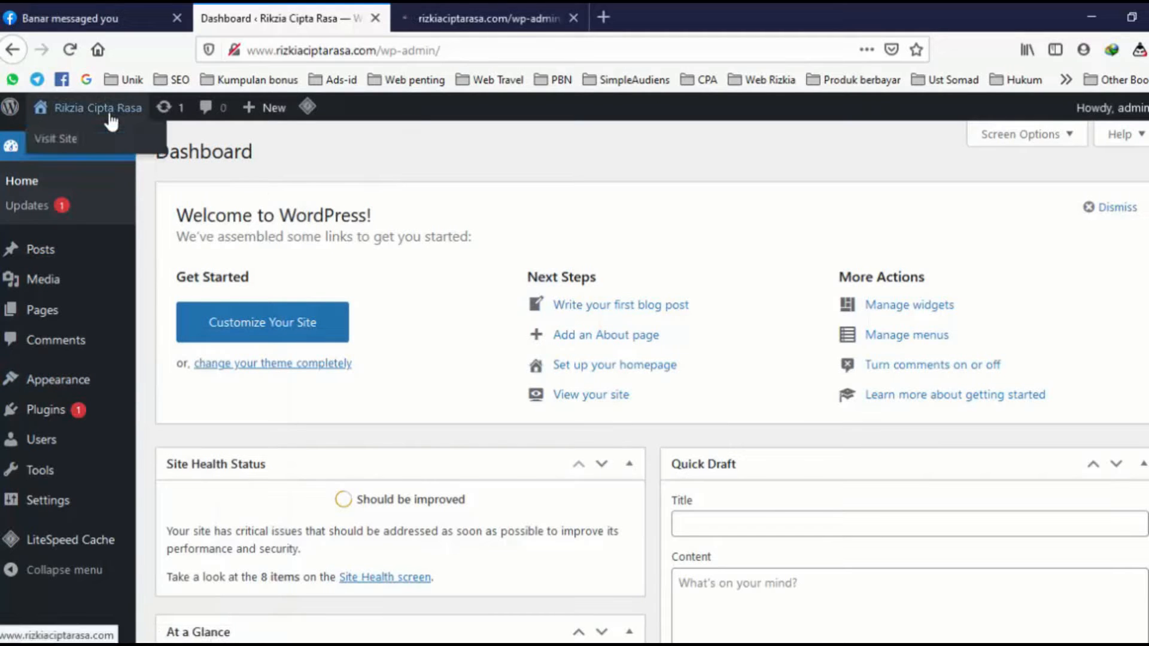
right_click(64, 141)
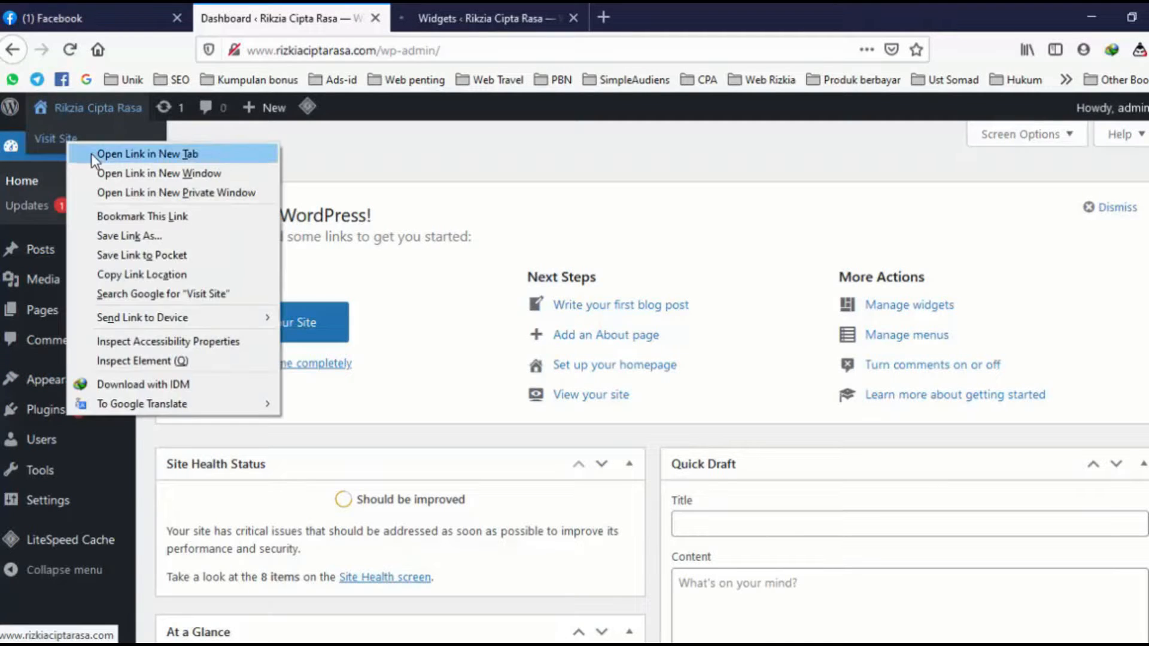
left_click(91, 152)
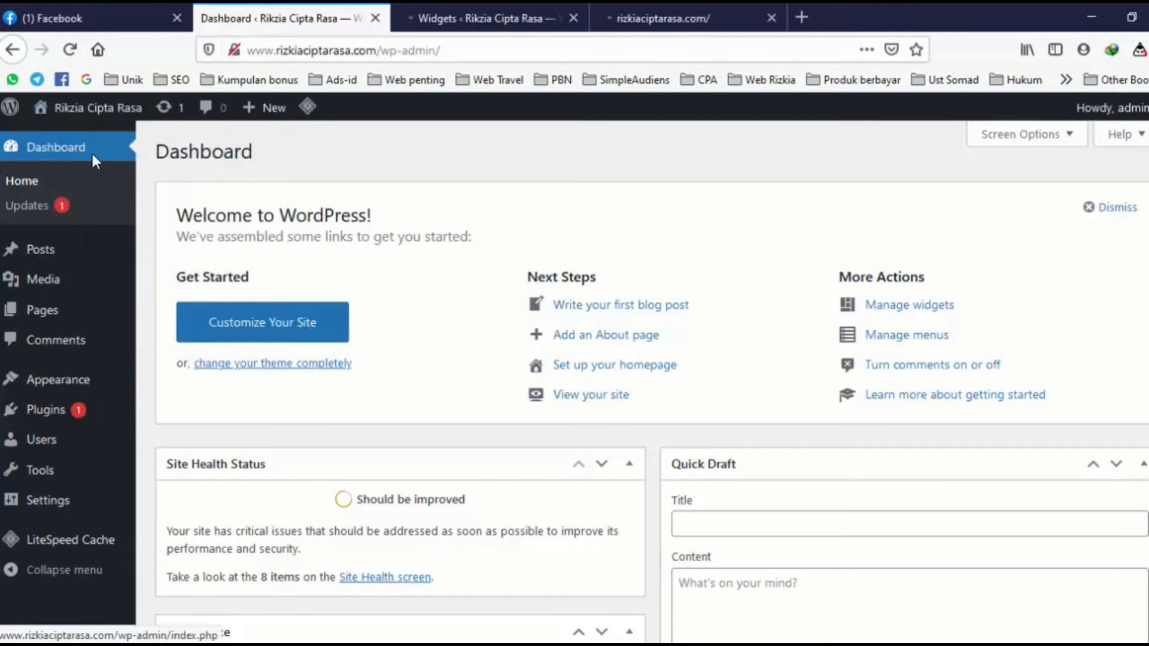
- Compare the sidebar blocks on the live site with the widgets assigned to the Sidebar area on the Widgets page
left_click(650, 23)
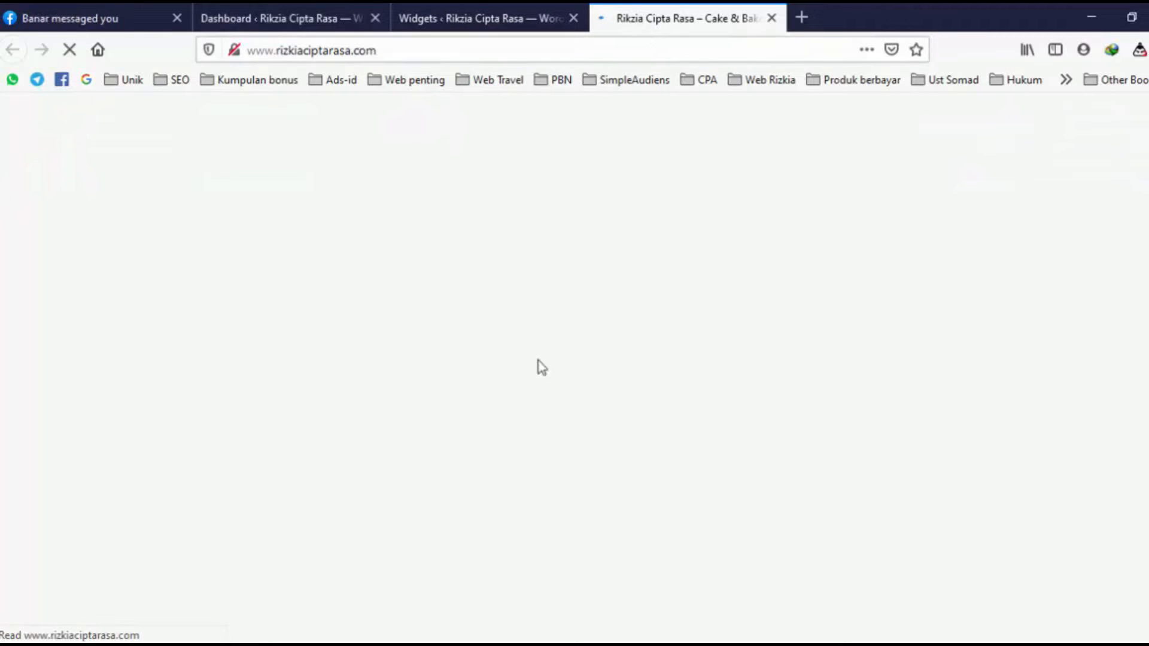
scroll(910, 449, "down", 6)
scroll(964, 341, "up", 3)
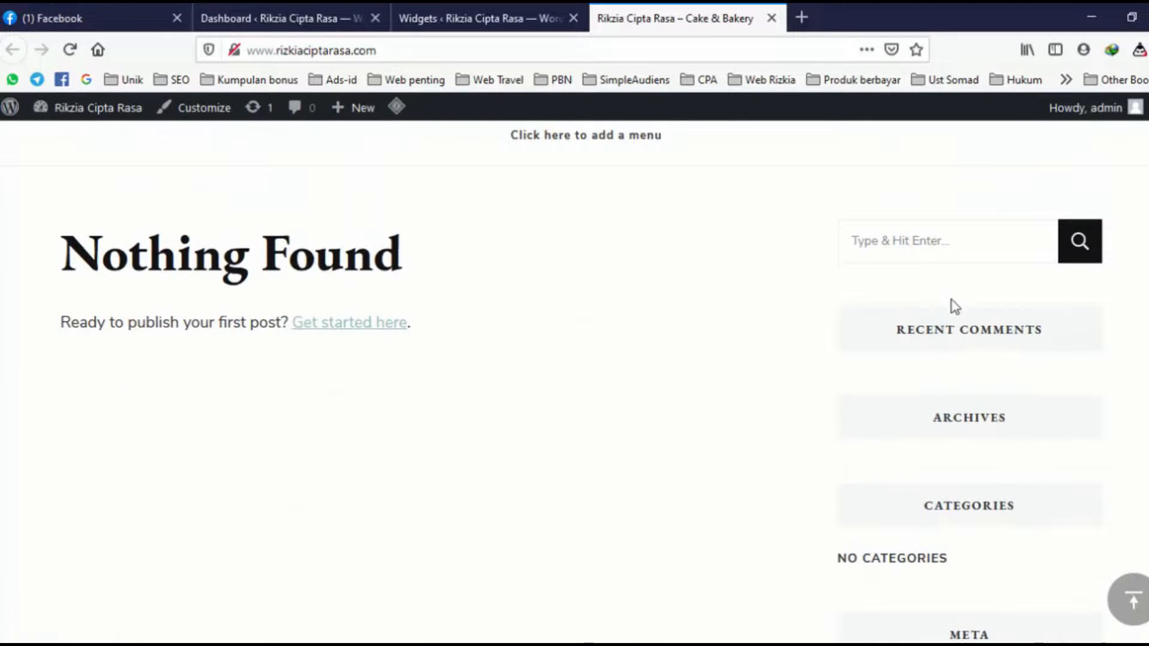
scroll(954, 306, "down", 6)
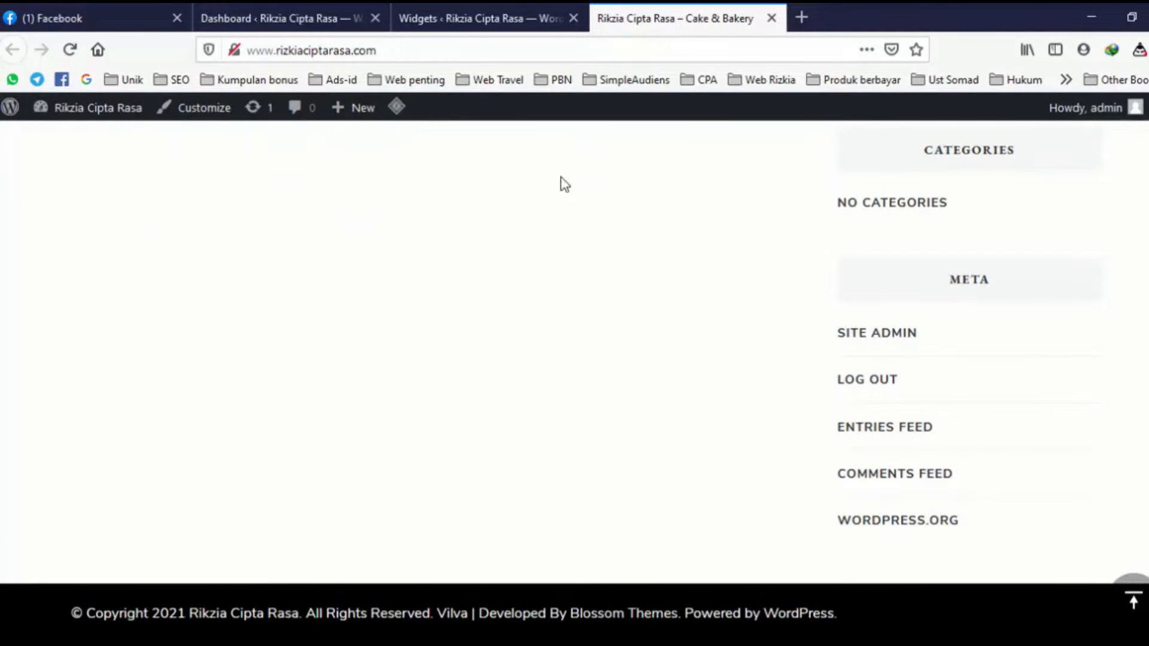
left_click(475, 23)
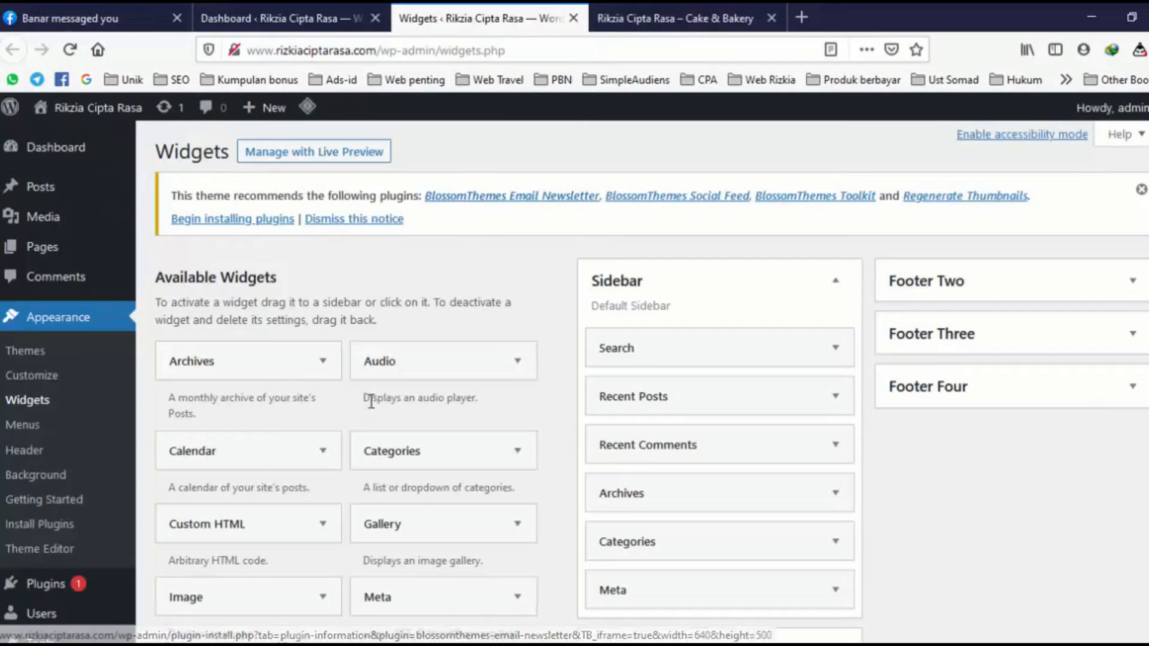
scroll(703, 413, "down", 1)
scroll(702, 421, "down", 3)
scroll(685, 246, "up", 2)
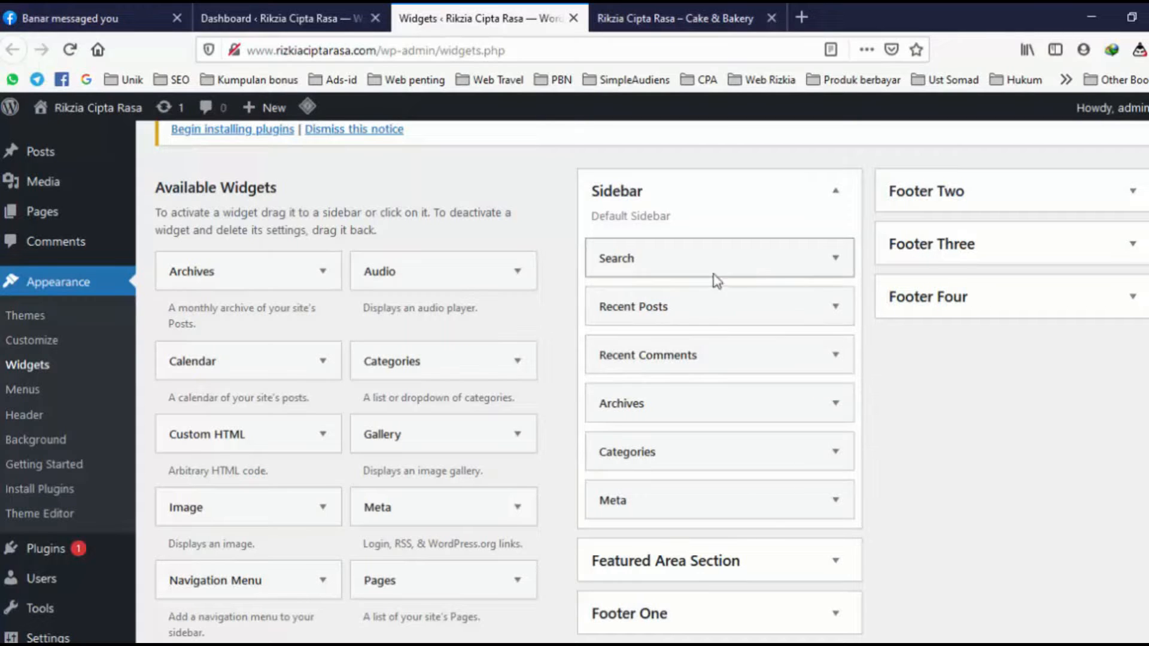
left_click(679, 20)
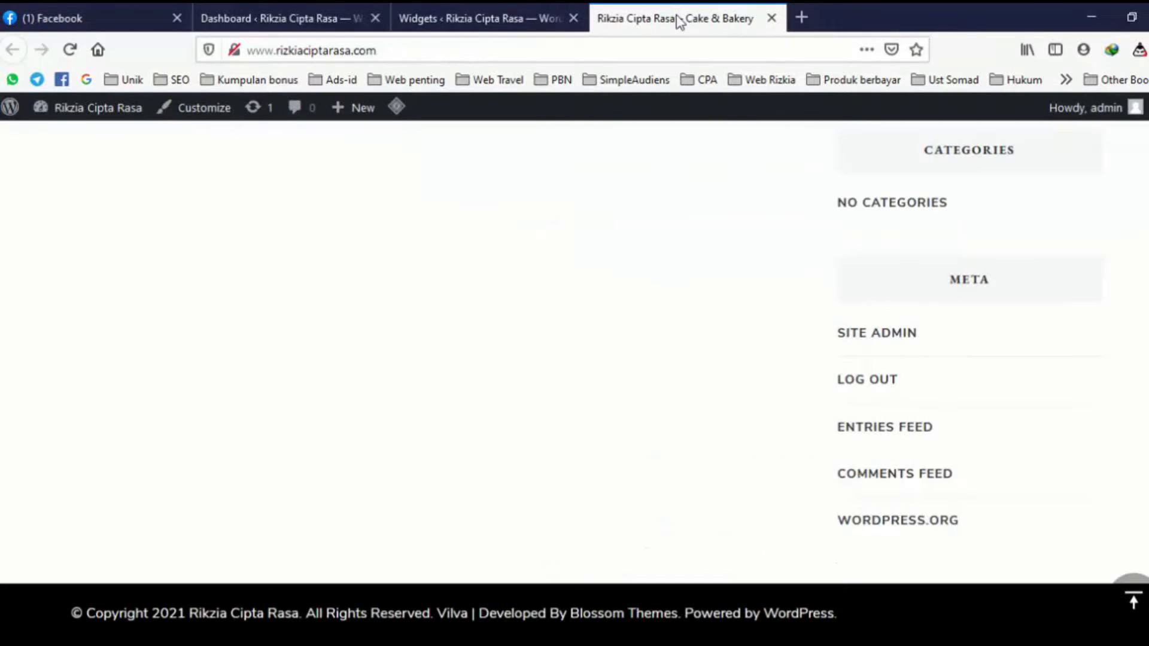
scroll(931, 372, "up", 7)
scroll(975, 419, "down", 4)
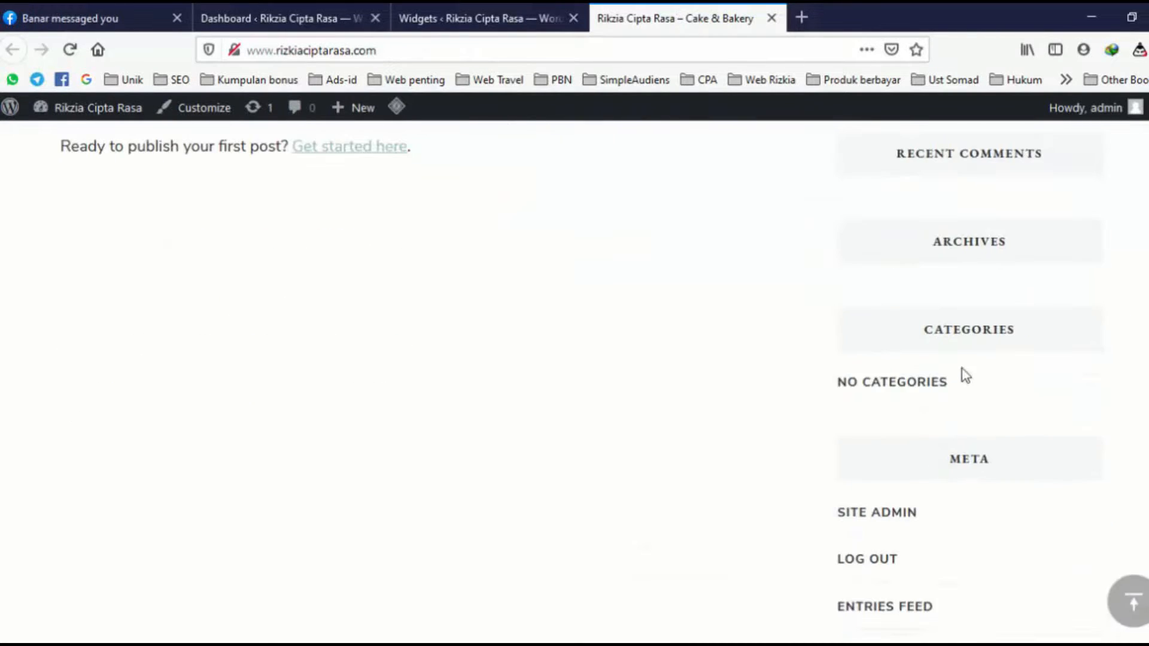
scroll(964, 552, "down", 3)
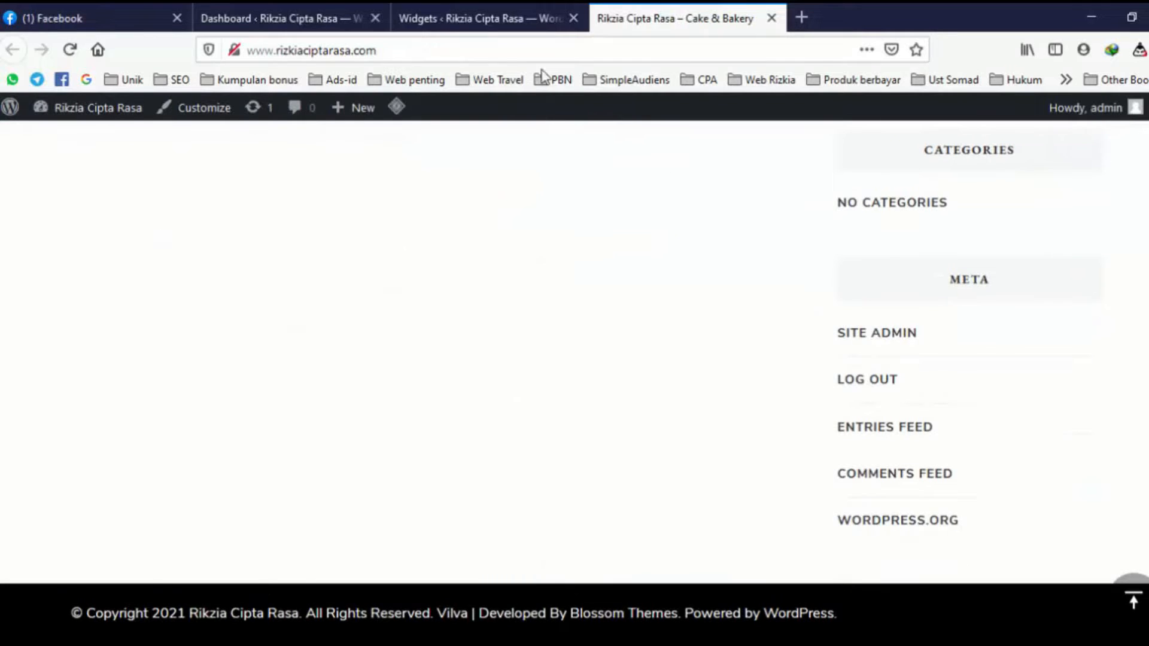
- Remove the Meta, Archives and Recent Comments widgets from the Sidebar area on the Widgets page
left_click(488, 23)
left_click_drag(728, 482, 299, 402)
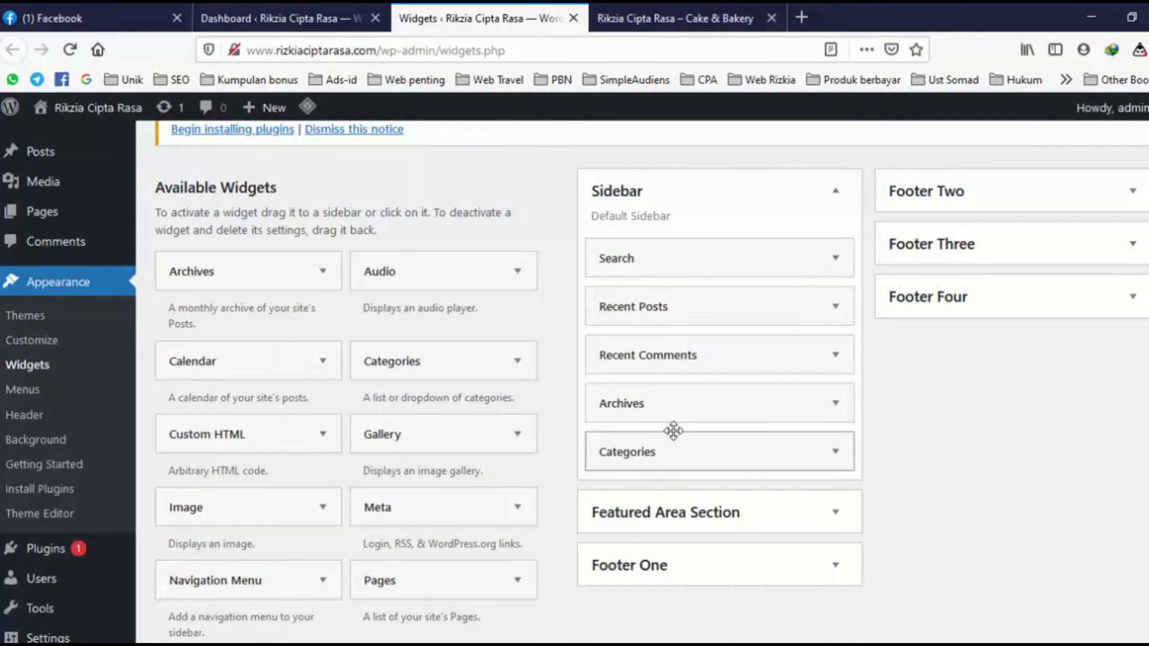
left_click_drag(686, 396, 285, 393)
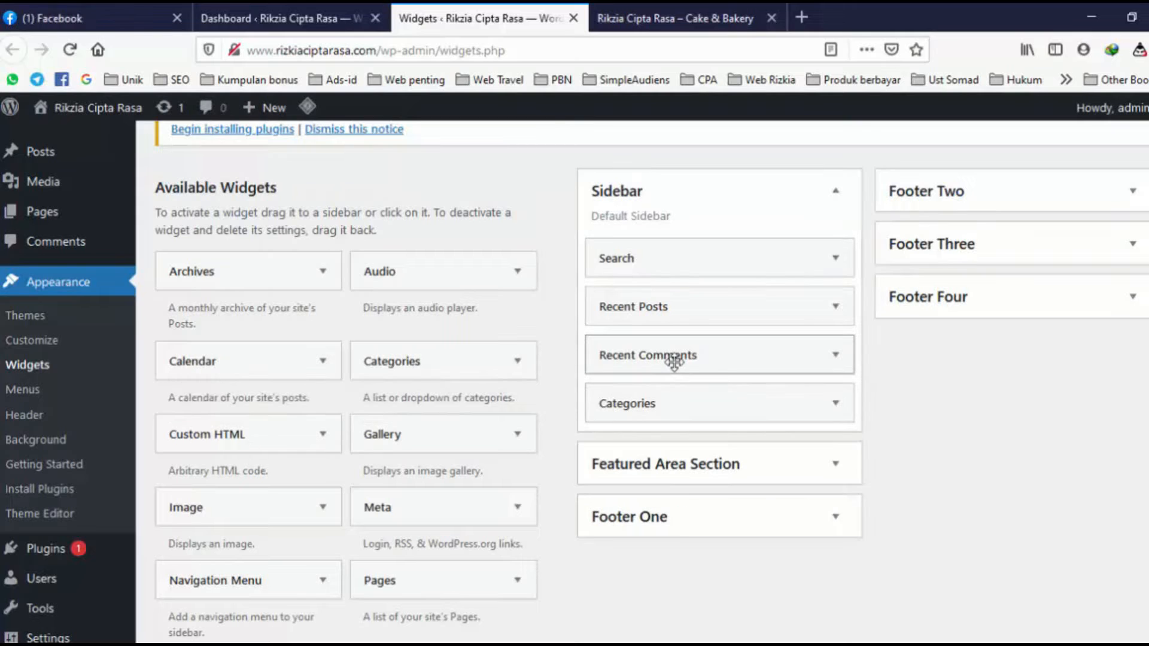
left_click_drag(671, 359, 338, 353)
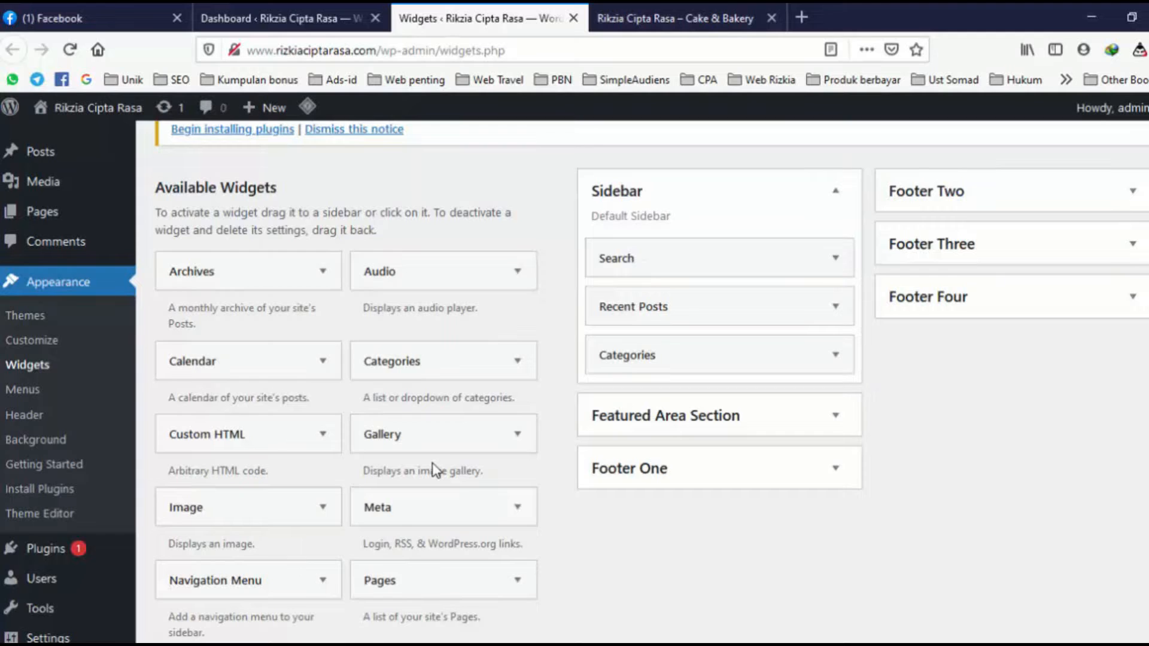
- Add an Image widget to the Sidebar area between Search and Recent Posts
scroll(432, 462, "down", 3)
scroll(437, 471, "down", 2)
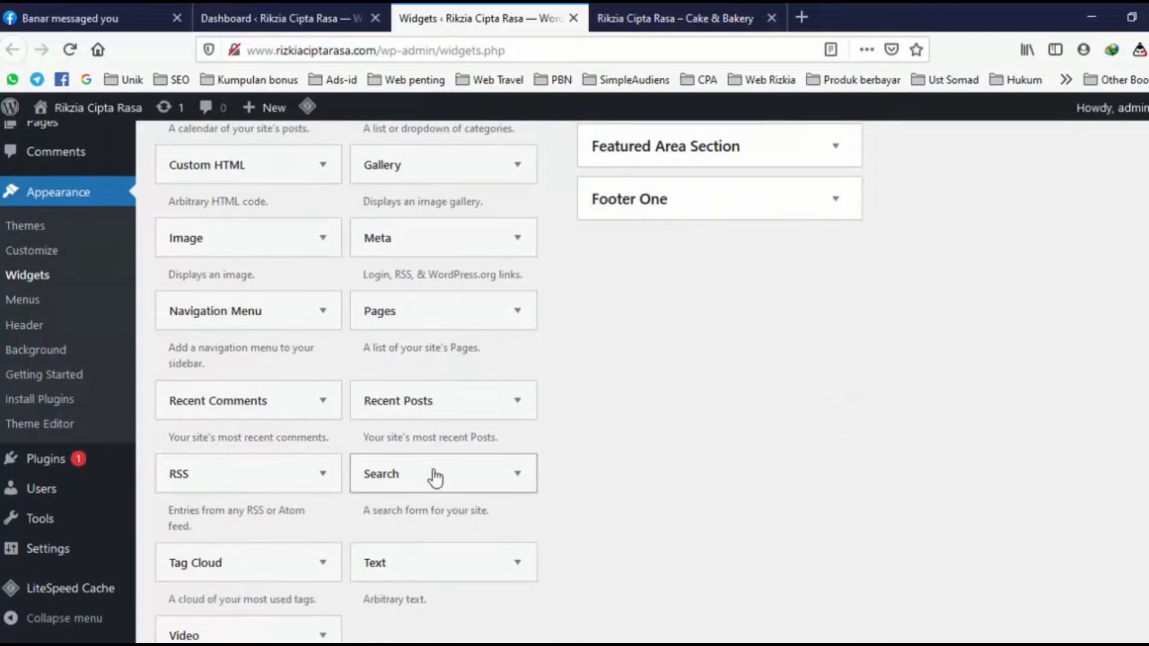
scroll(436, 474, "down", 2)
scroll(659, 497, "down", 2)
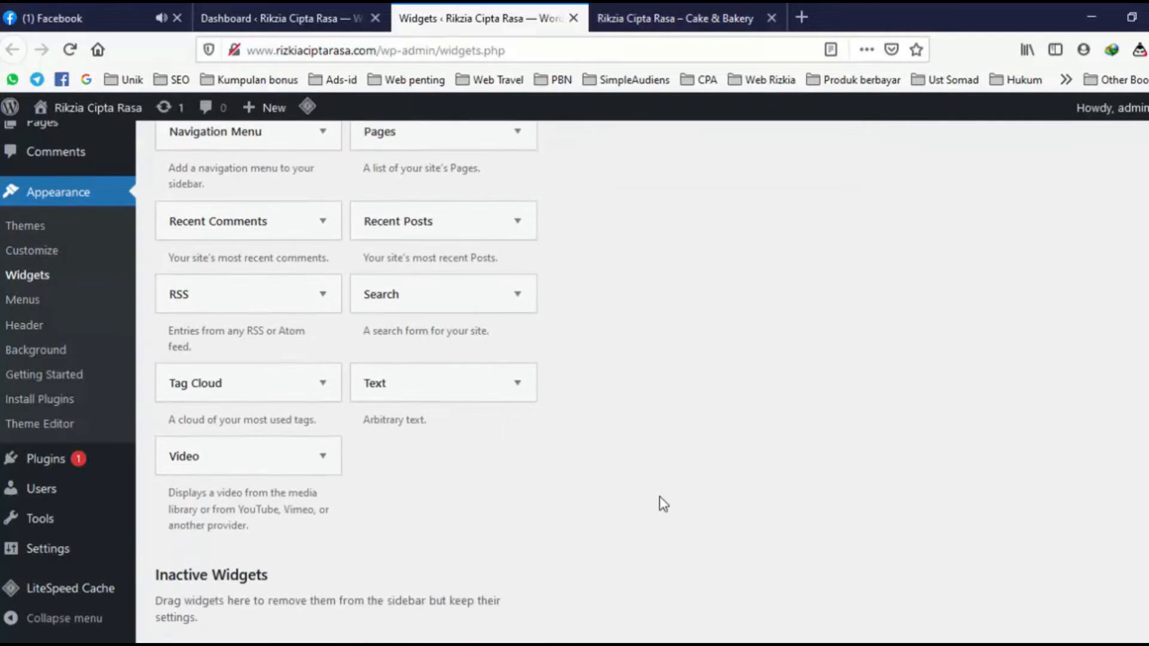
scroll(659, 497, "up", 2)
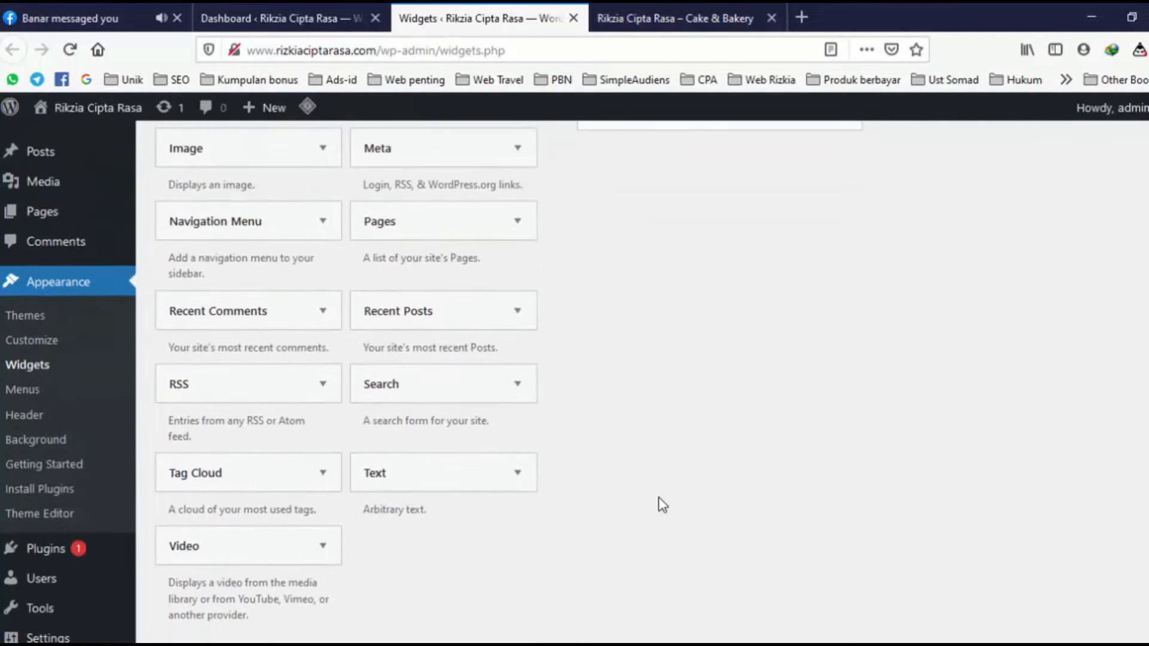
scroll(658, 497, "up", 2)
scroll(658, 497, "up", 2)
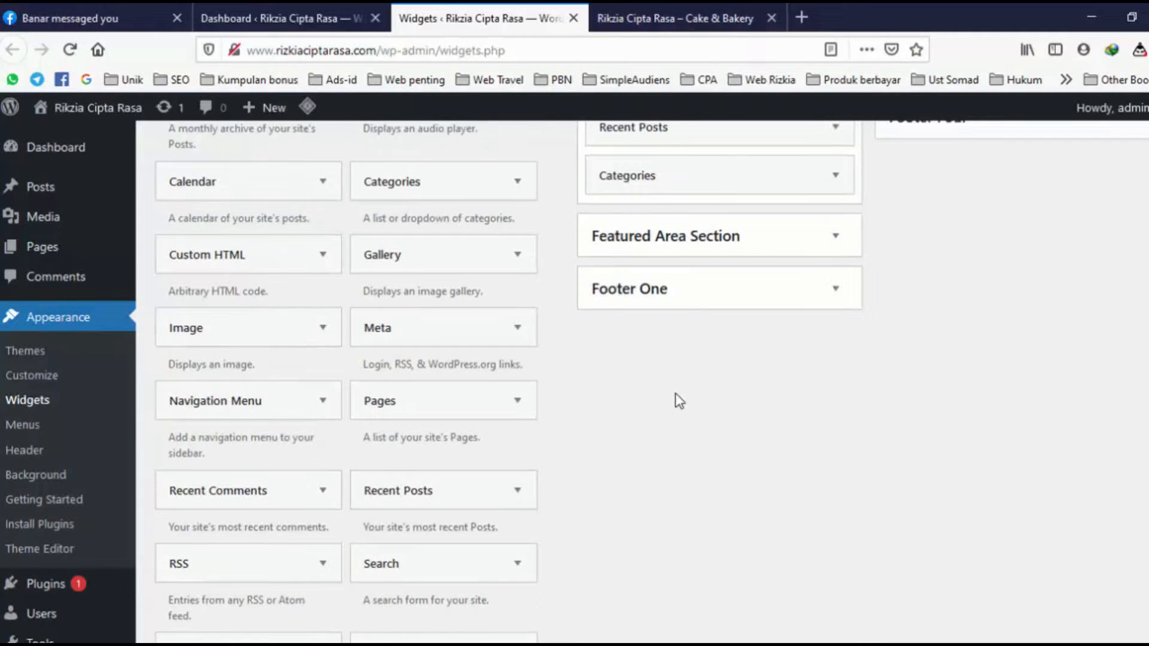
scroll(679, 400, "up", 4)
left_click_drag(230, 510, 654, 289)
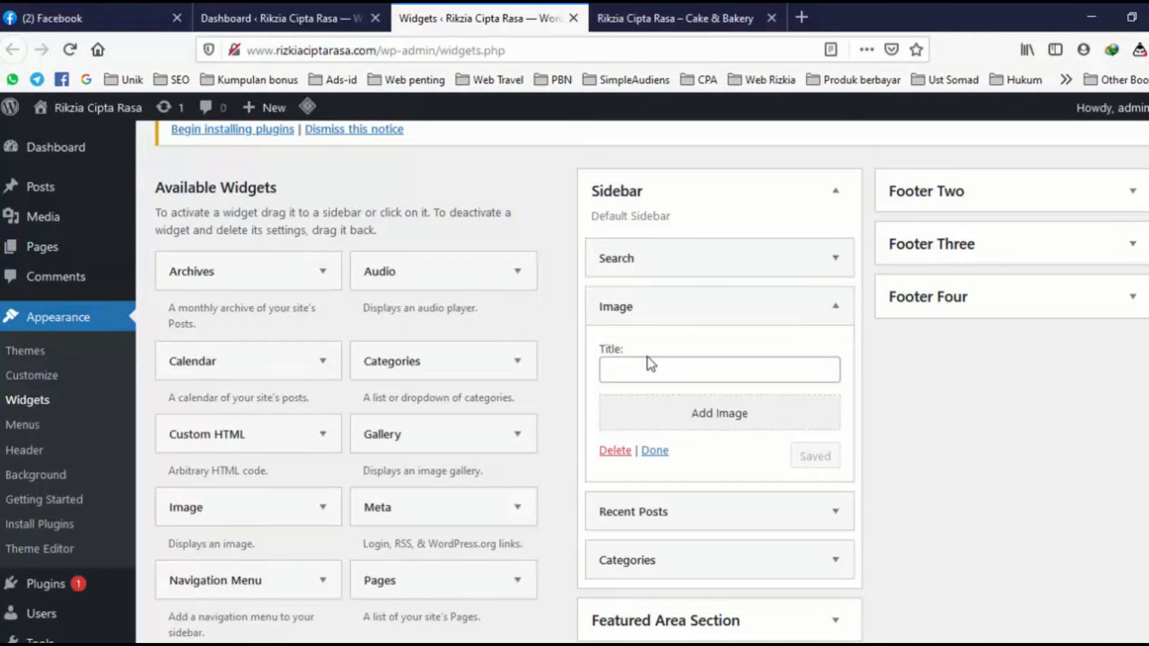
- Open the reference site jaketbaseballdistro.com in a new tab
left_click(802, 18)
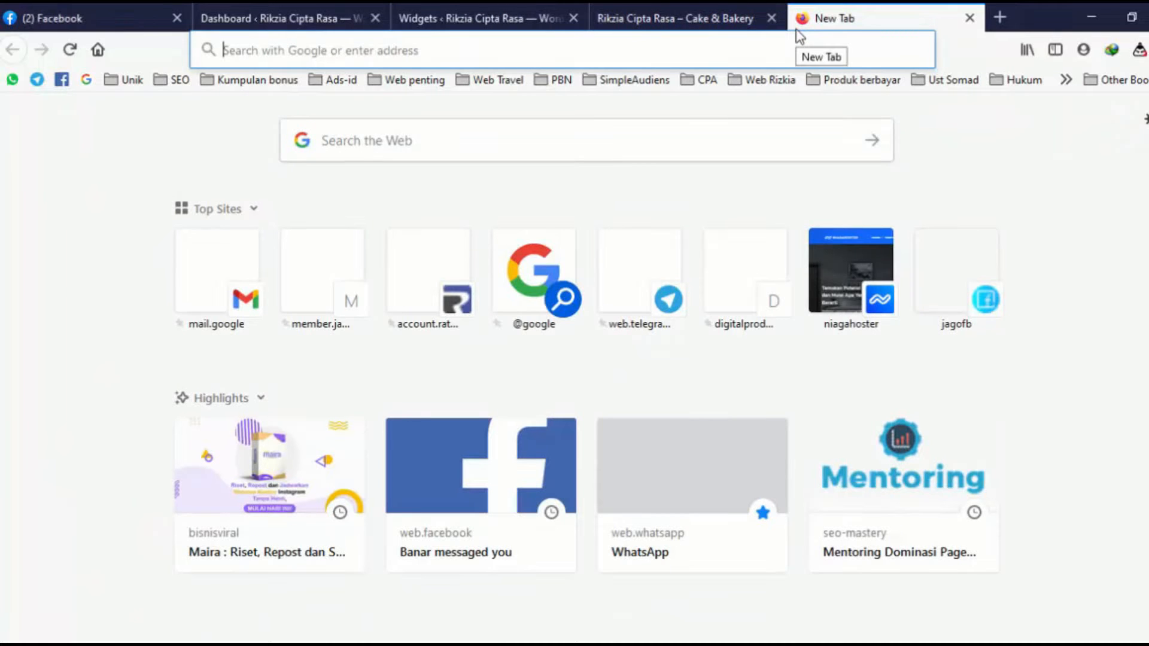
type("jaketbase")
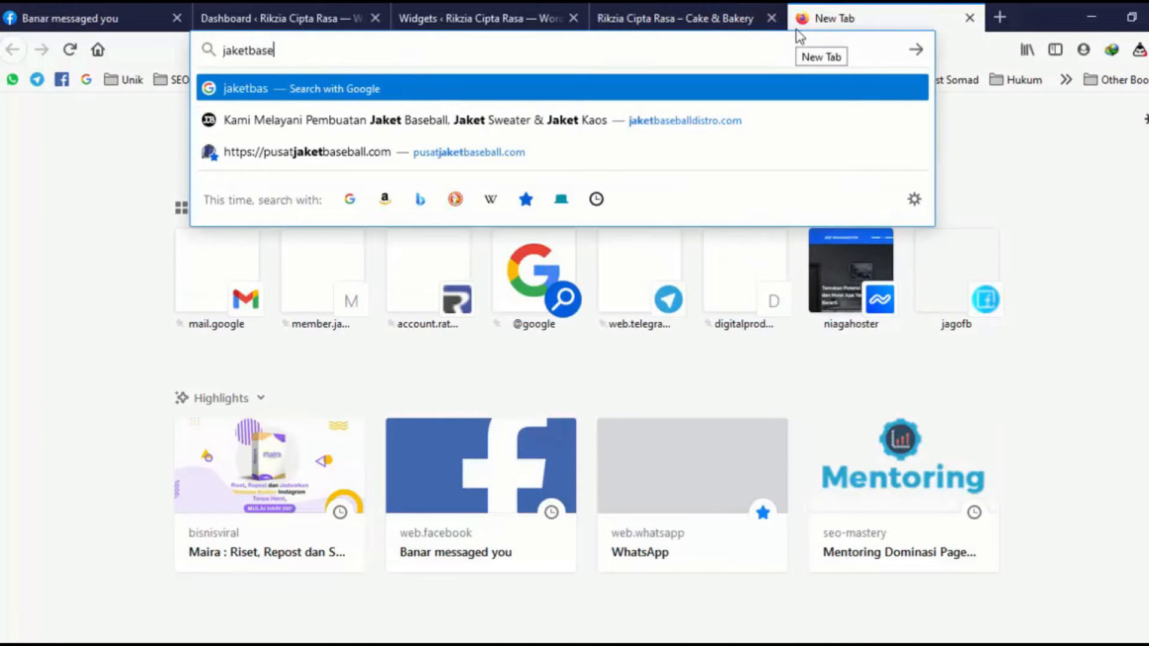
type("balldistro.com")
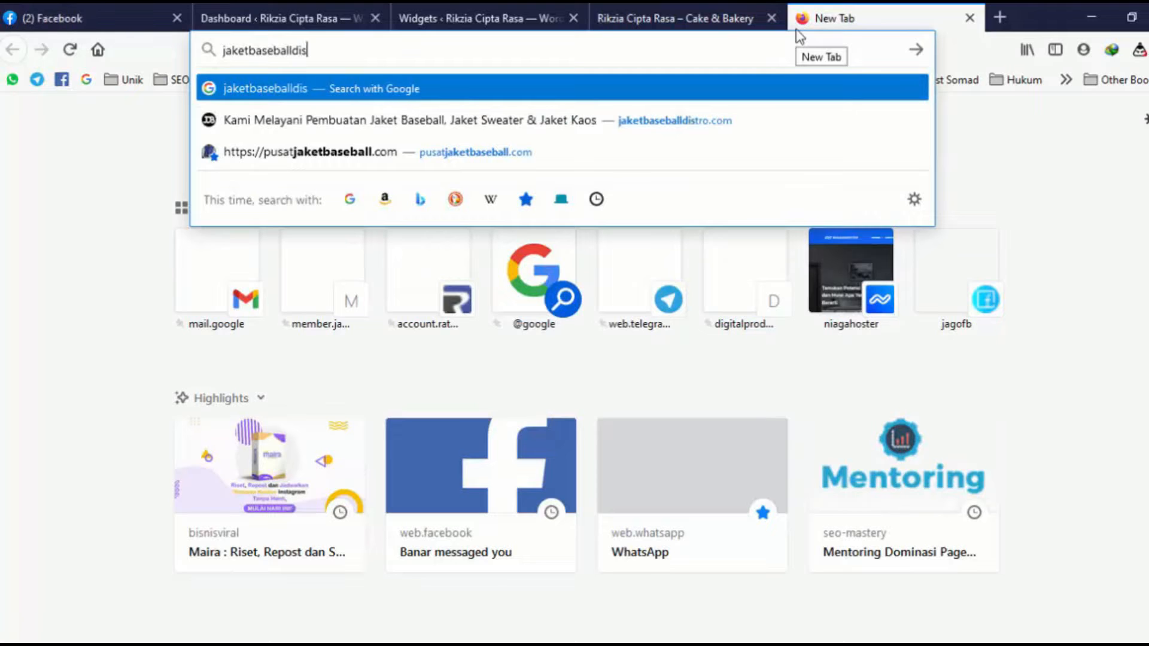
key("Return")
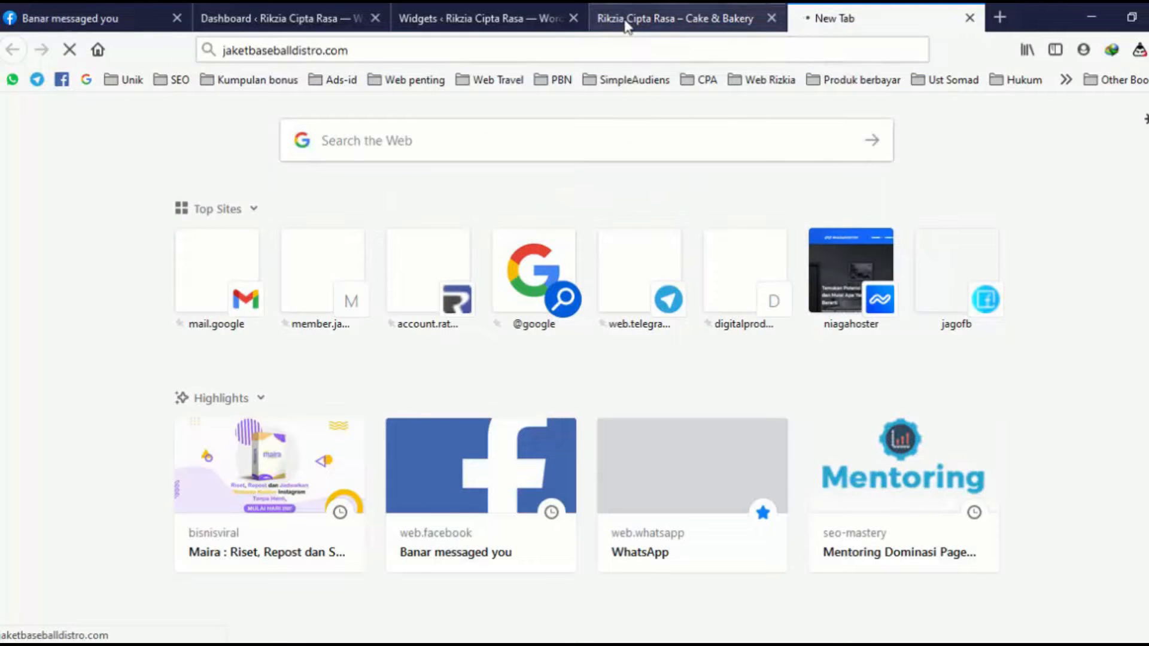
- Return to the Widgets page and upload banner1 from the Downloads folder as the Image widget's picture
left_click(478, 23)
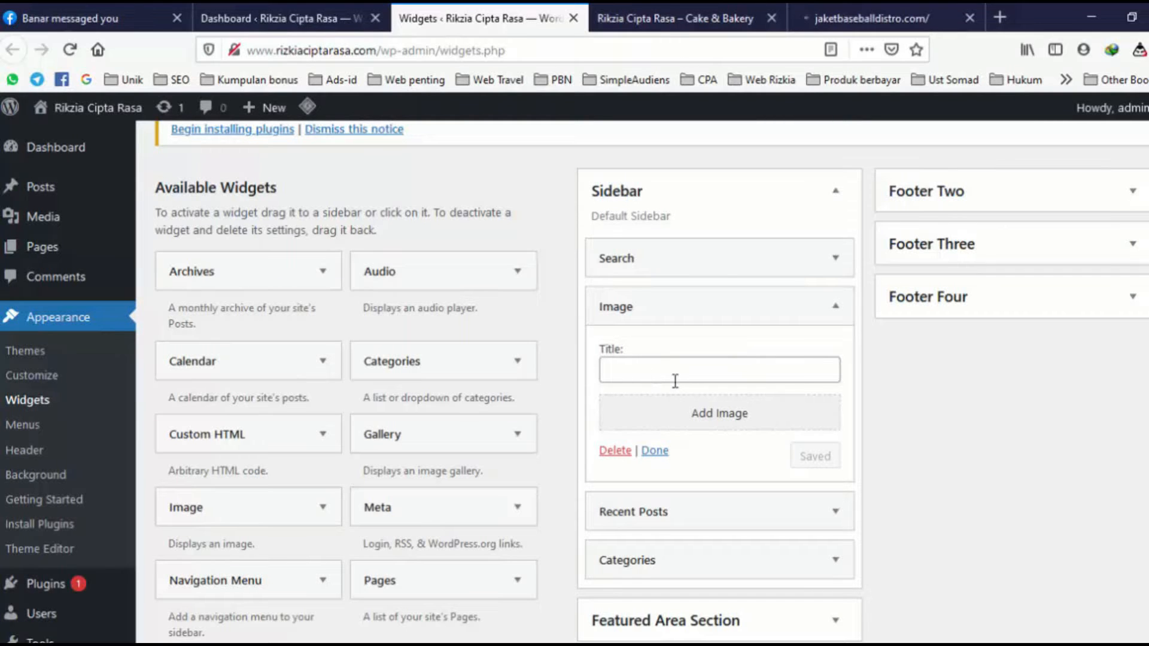
left_click(735, 426)
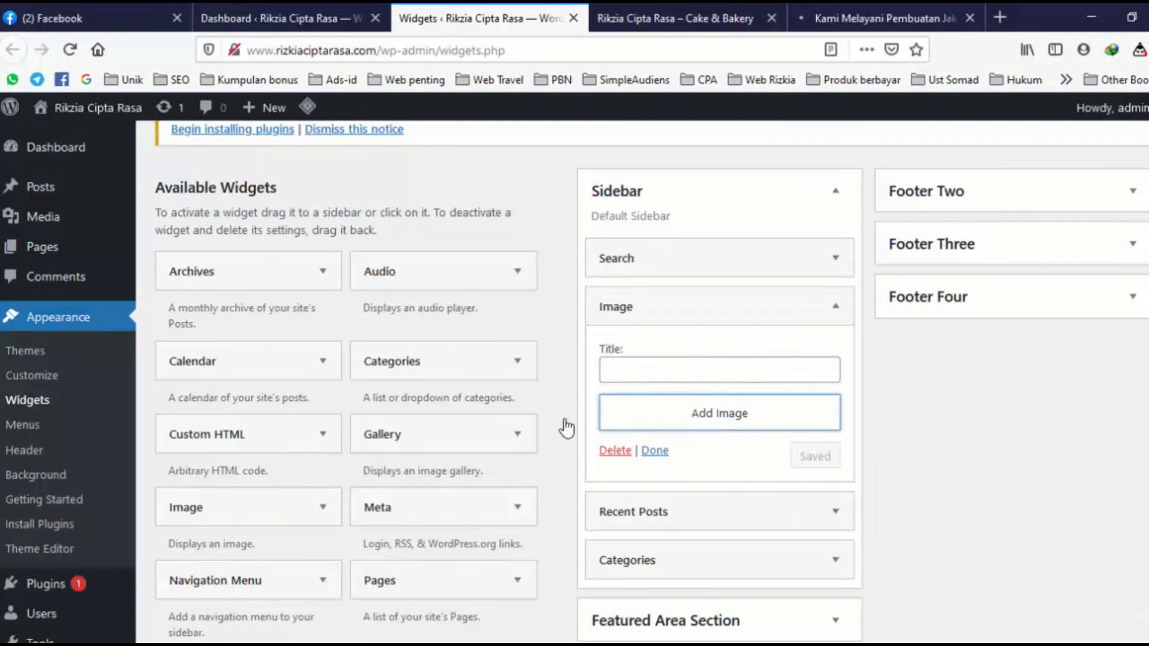
left_click(678, 413)
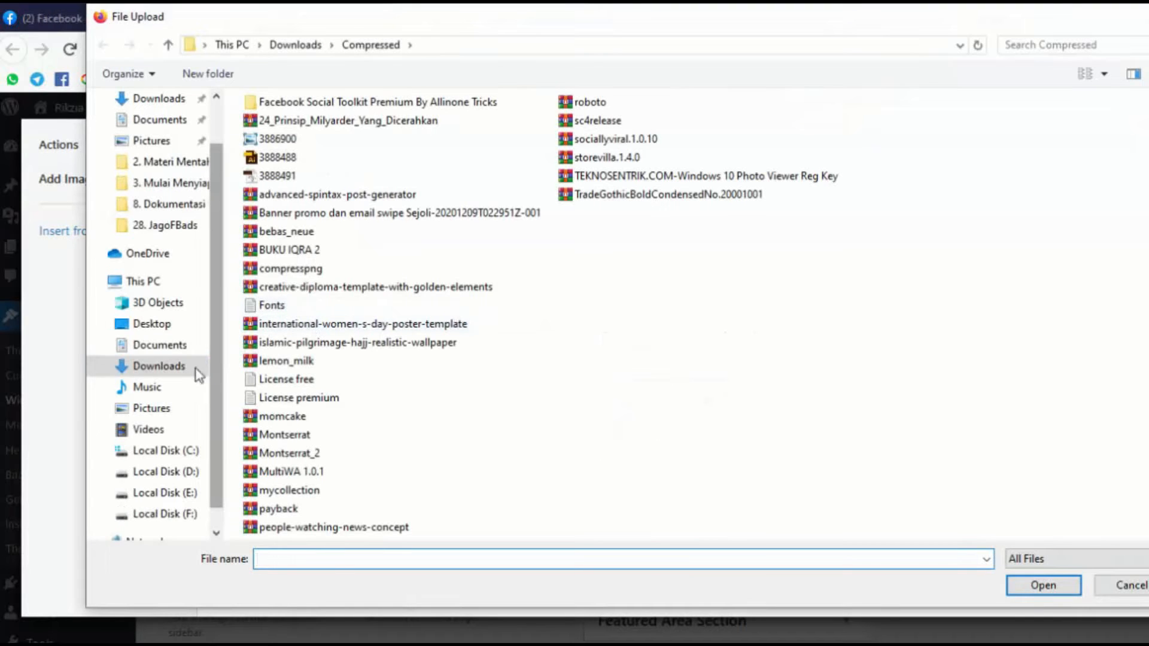
left_click(172, 371)
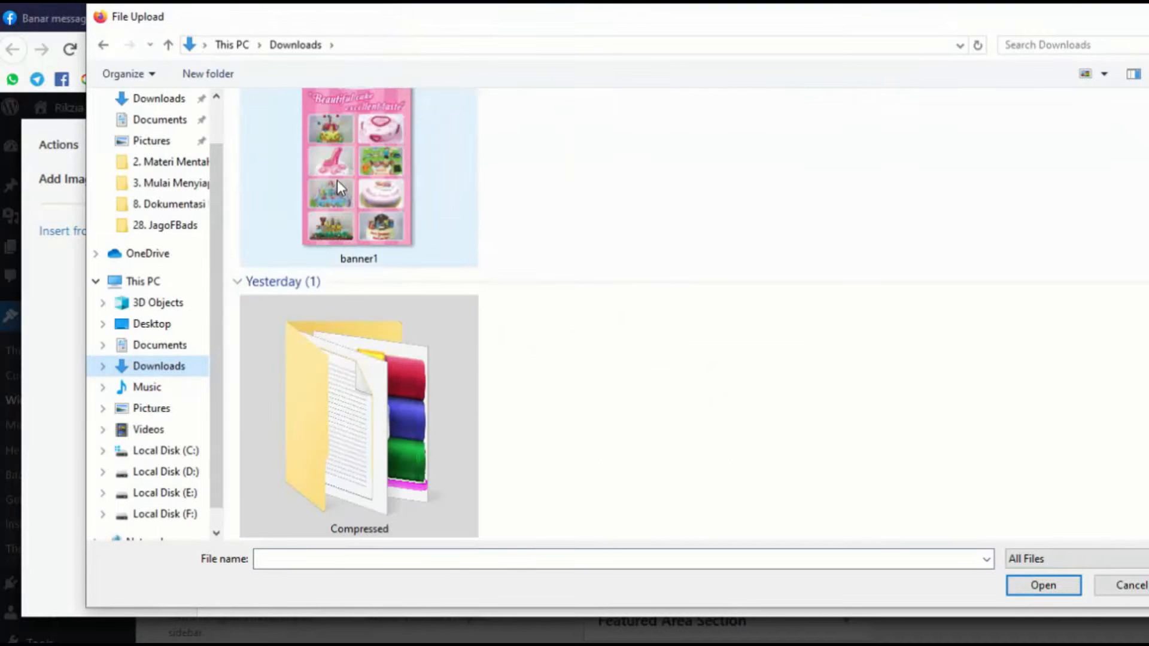
double_click(336, 181)
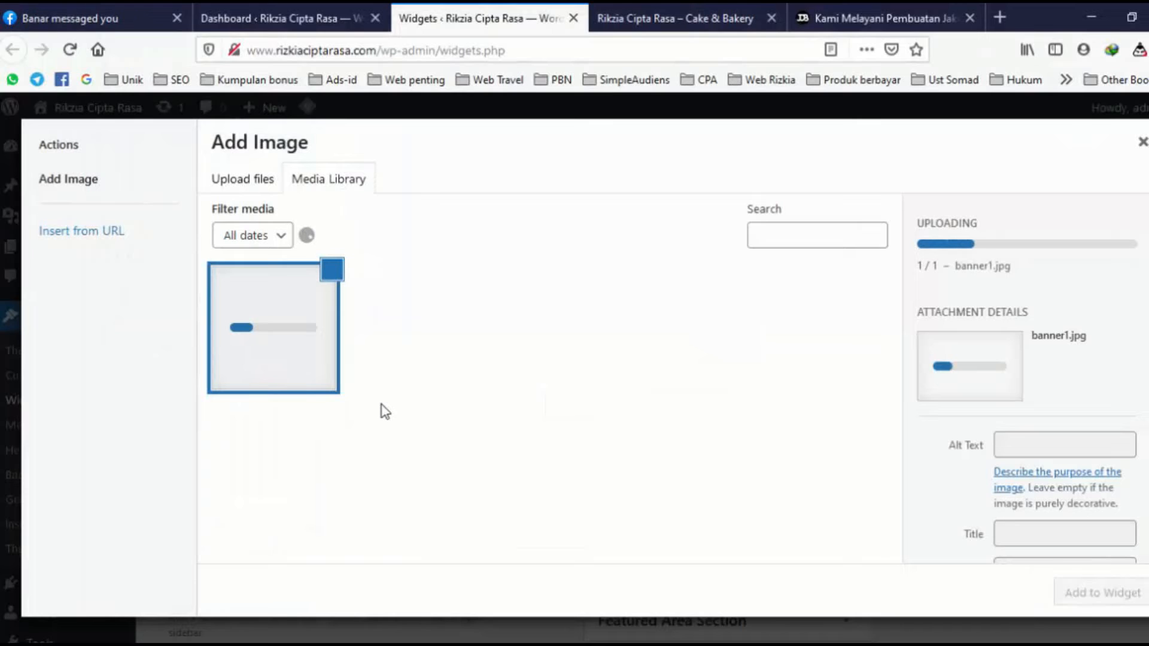
- Examine the sidebar of jaketbaseballdistro.com, including its banner, trust badge, recent posts, bank transfer and shipping service blocks
left_click(847, 21)
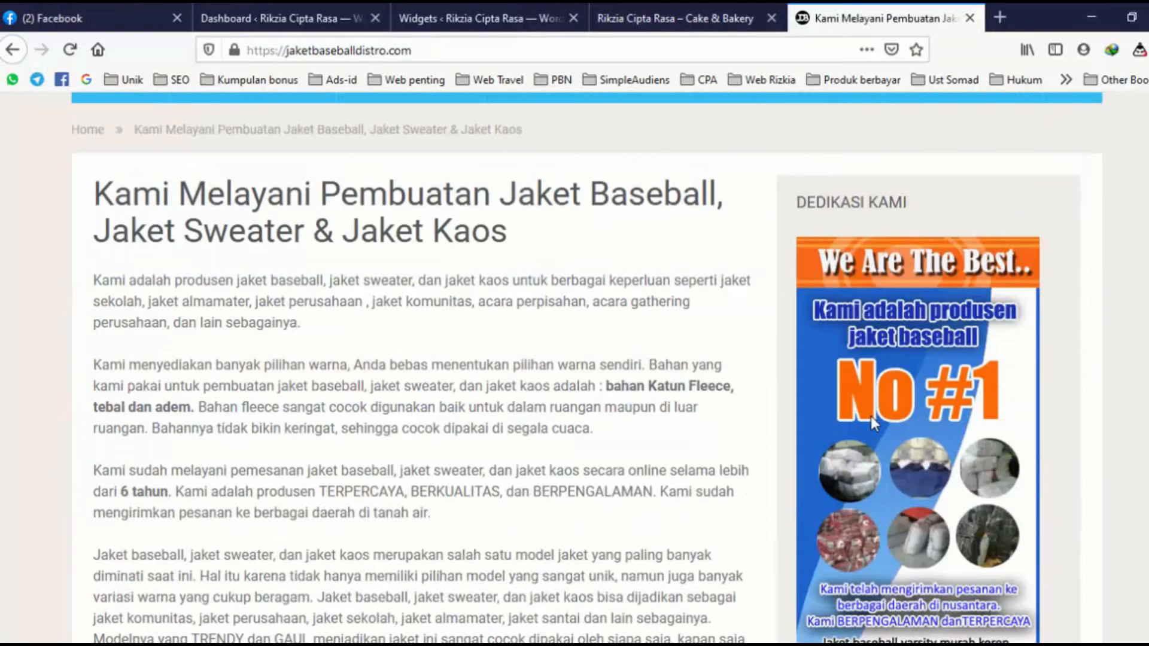
scroll(879, 401, "down", 5)
scroll(893, 389, "up", 3)
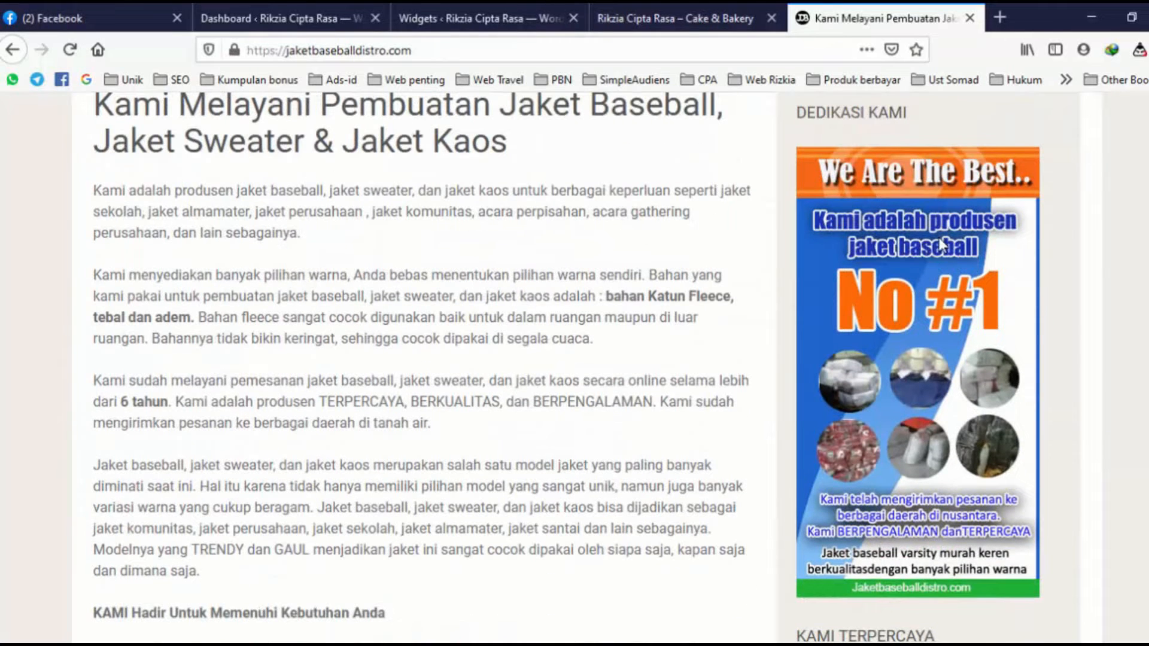
scroll(919, 219, "down", 8)
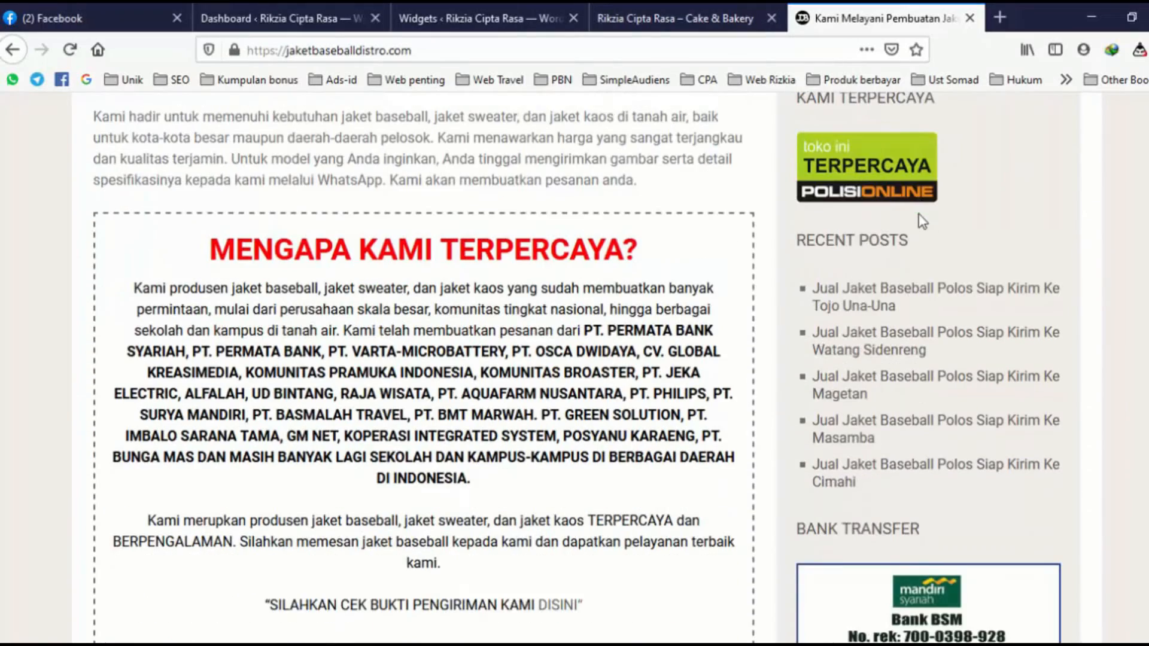
scroll(910, 216, "down", 6)
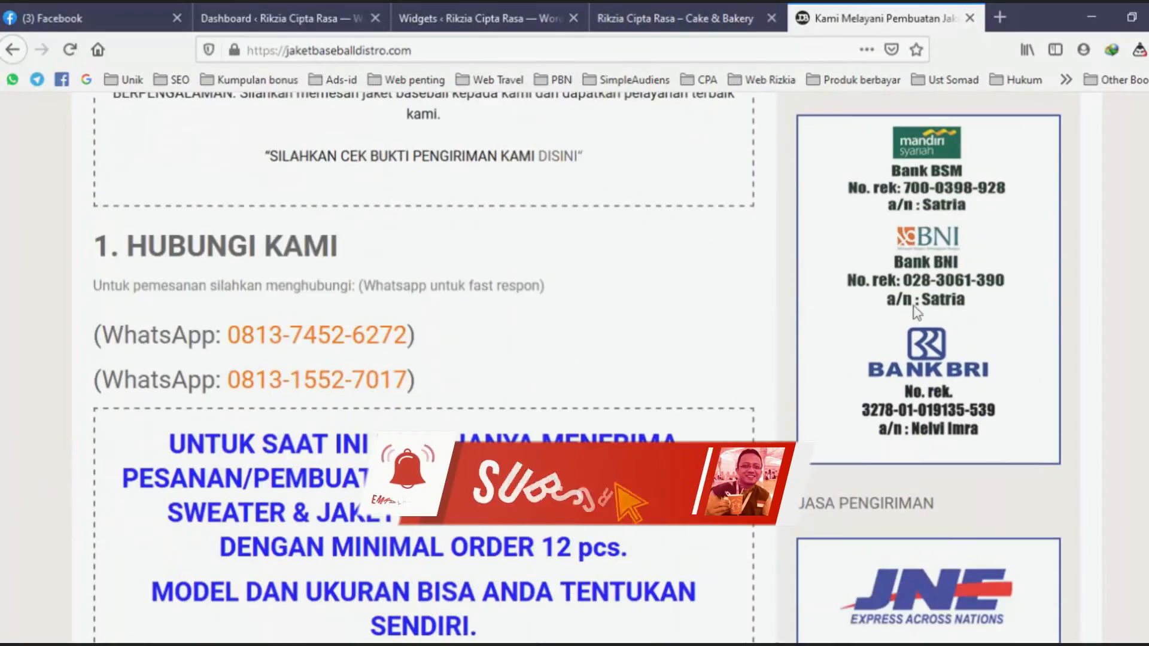
scroll(907, 246, "up", 3)
scroll(907, 299, "down", 8)
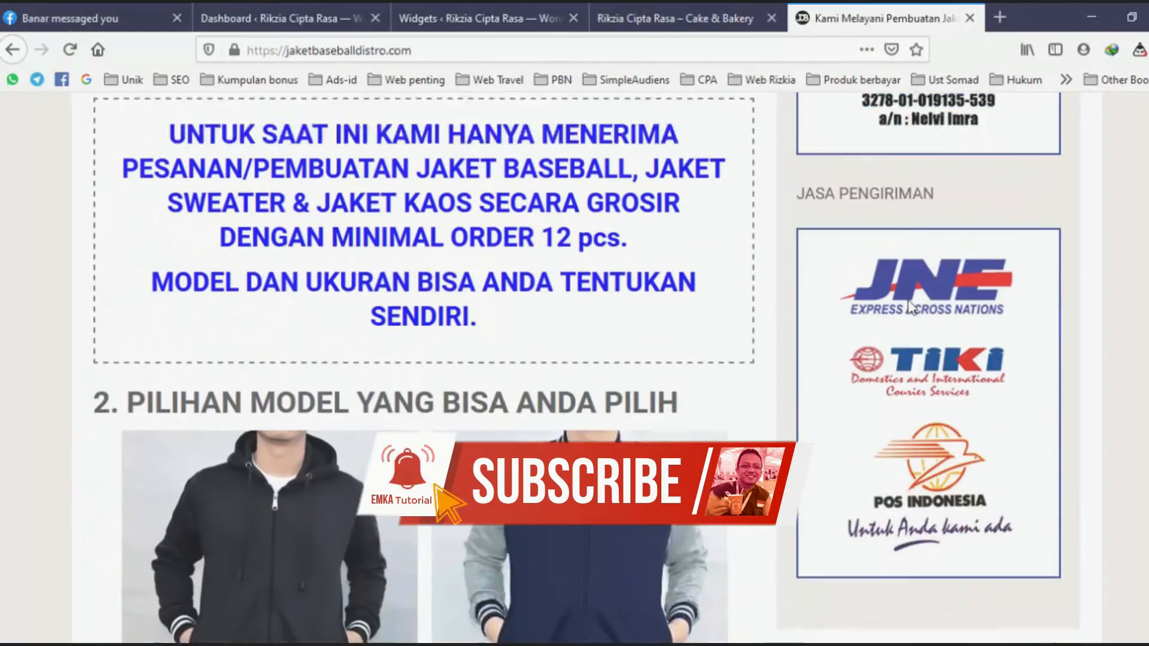
scroll(893, 290, "down", 3)
scroll(894, 281, "up", 2)
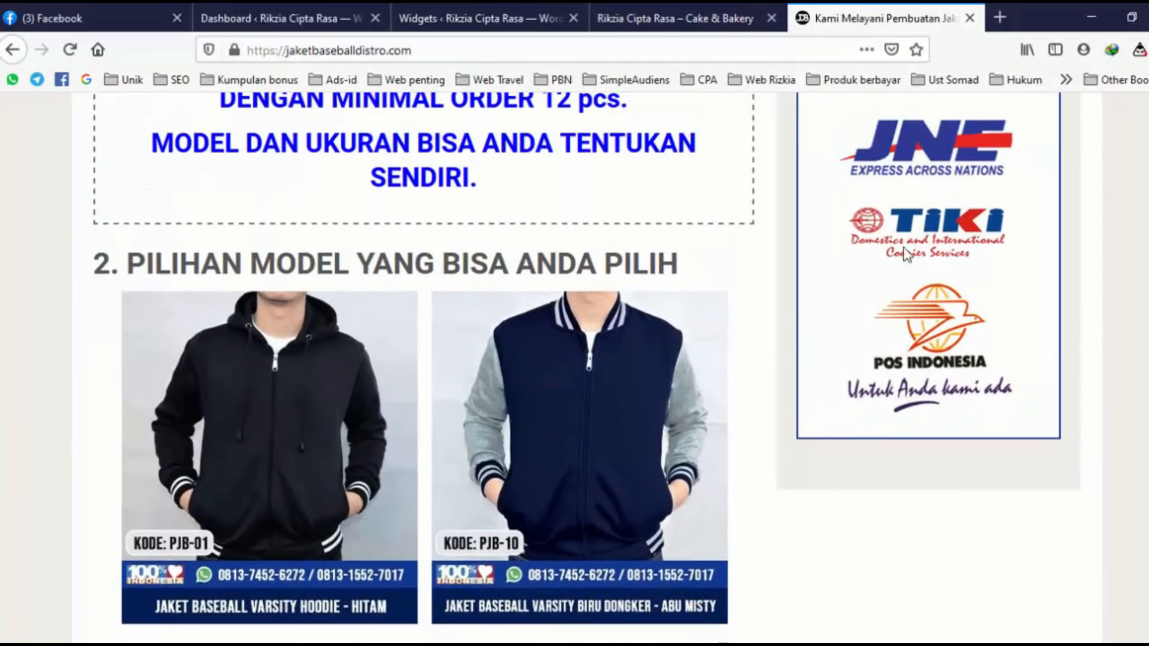
scroll(433, 281, "up", 12)
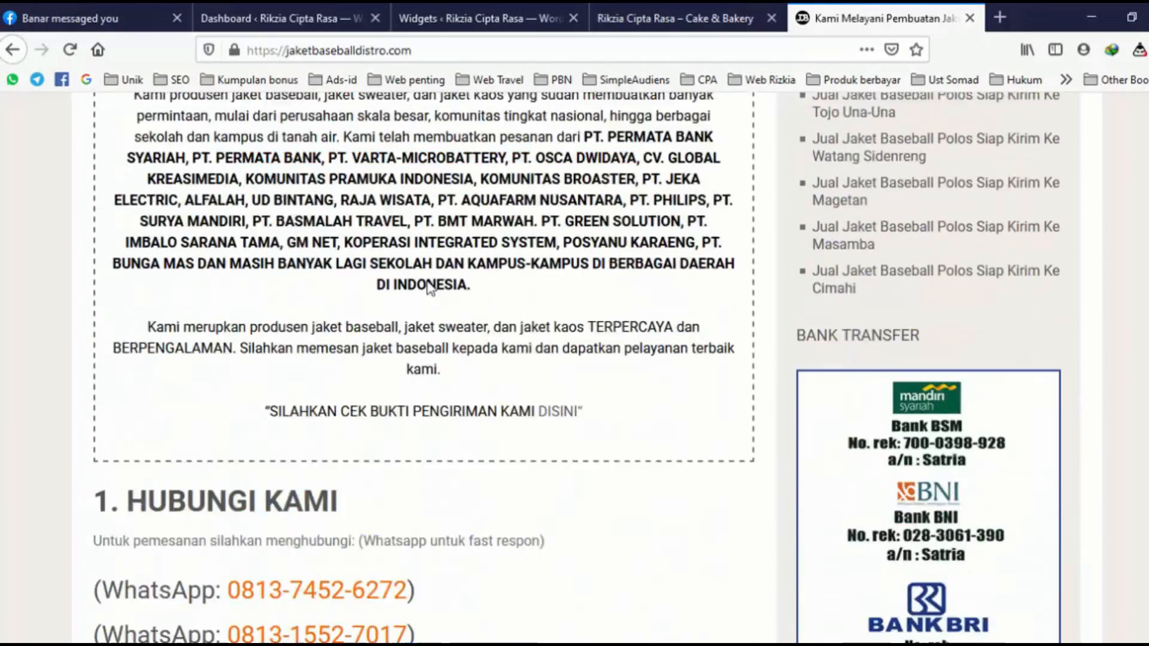
- Examine the jaketbaseballdistro.com page around its header menu, main text and sidebar banner
scroll(428, 225, "up", 2)
left_click(420, 51)
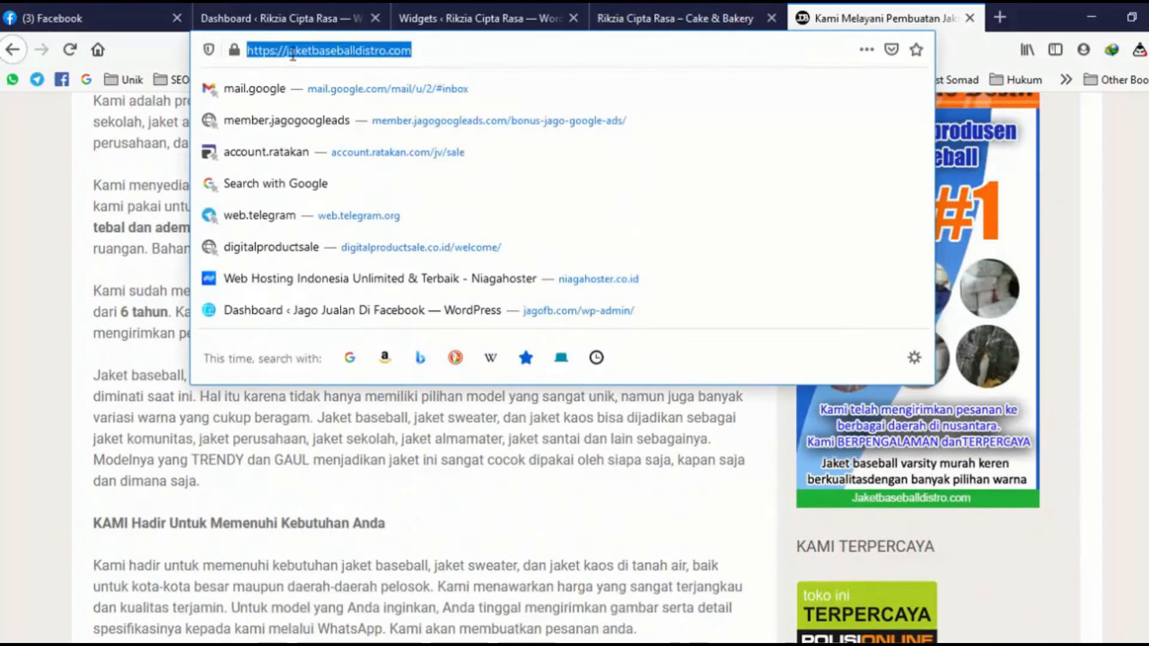
left_click(144, 238)
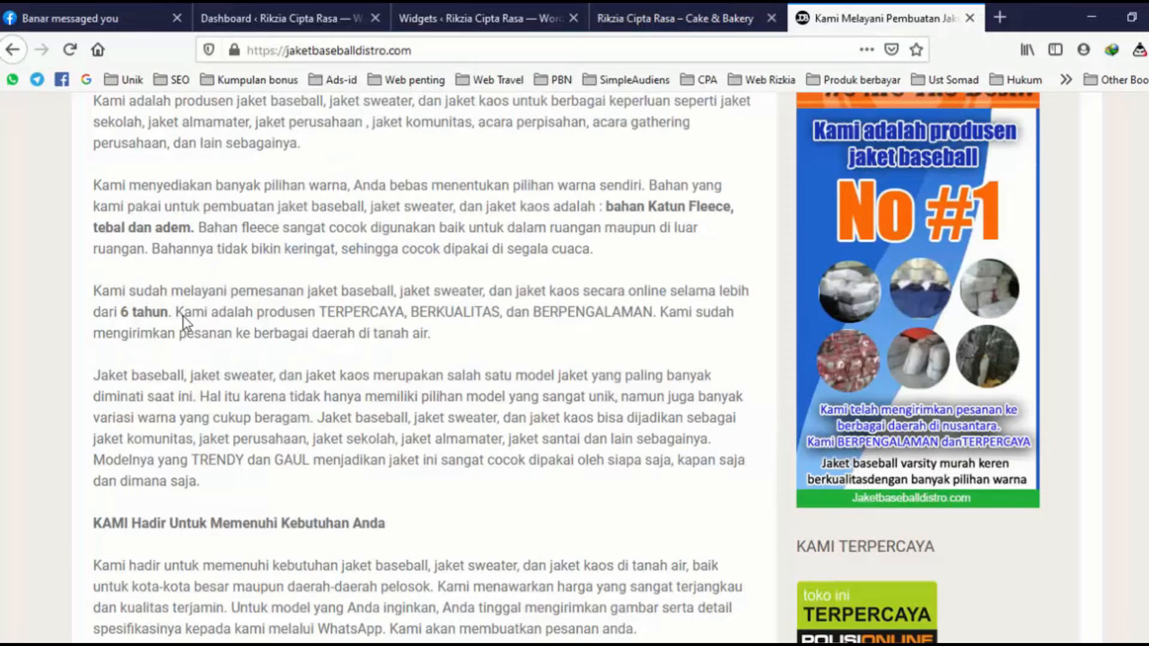
scroll(390, 359, "up", 6)
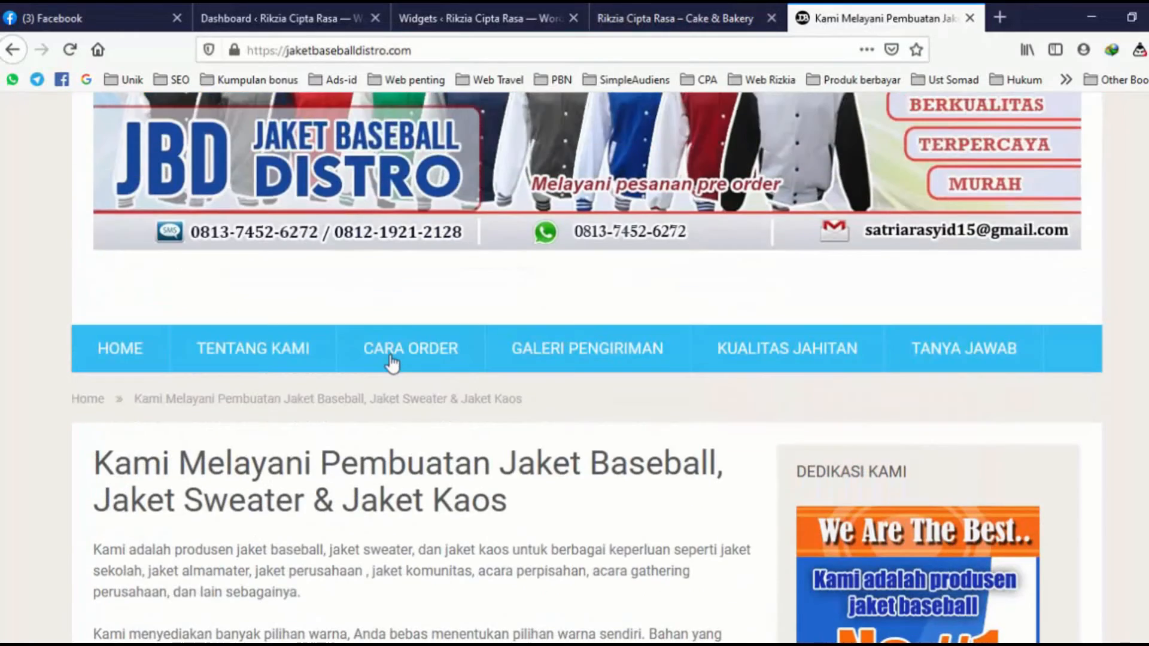
scroll(392, 365, "down", 5)
scroll(392, 379, "up", 5)
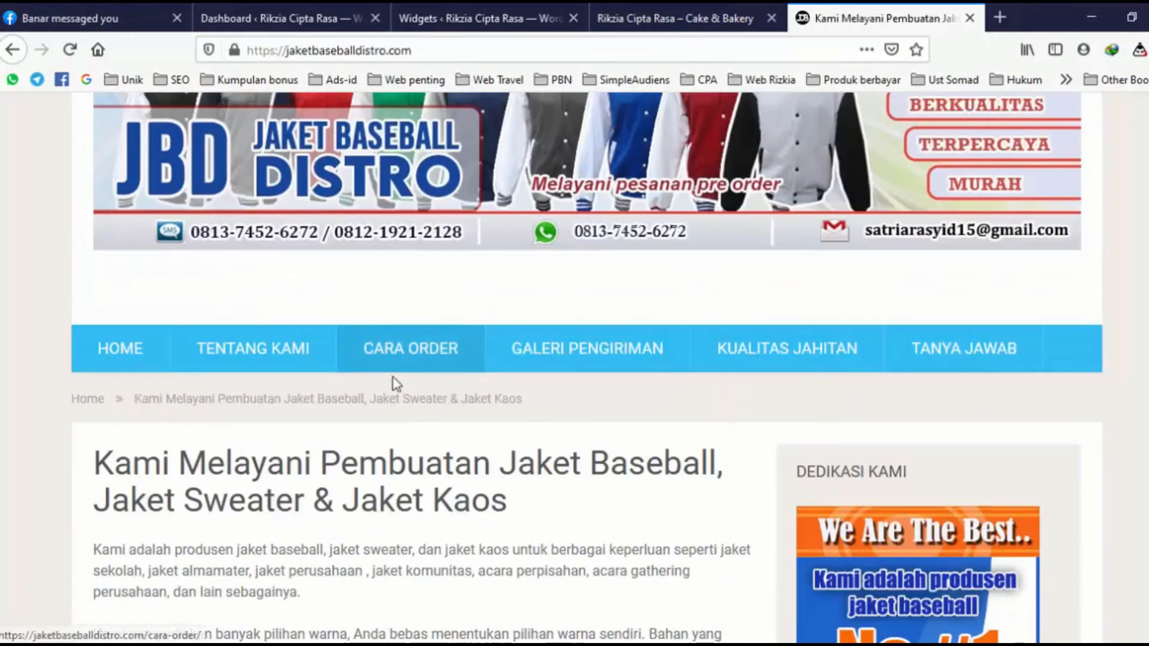
scroll(419, 359, "down", 7)
scroll(466, 333, "down", 4)
- Return to the Widgets page, select banner1 in the media library and copy its file URL
left_click(478, 18)
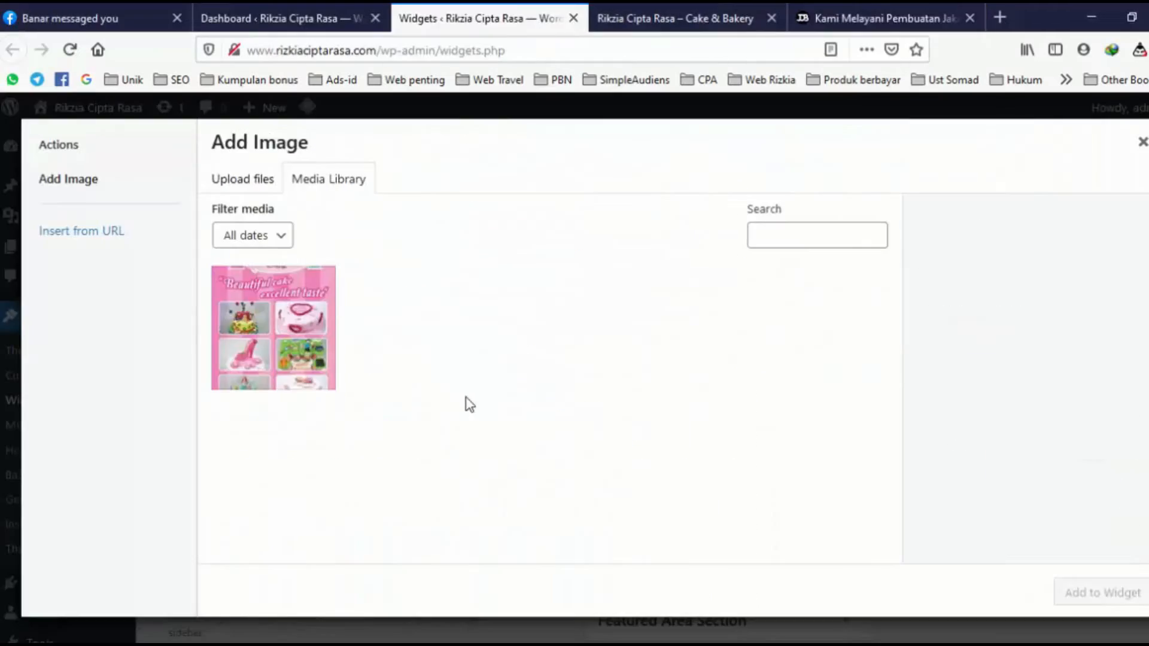
left_click(292, 328)
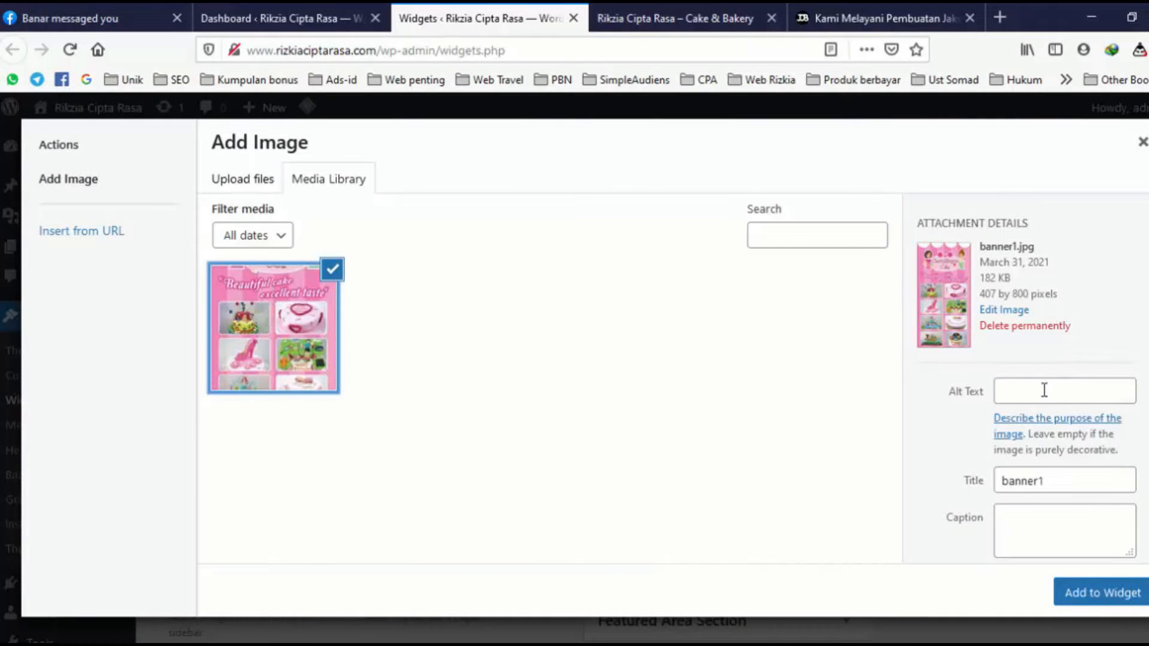
scroll(1044, 390, "down", 2)
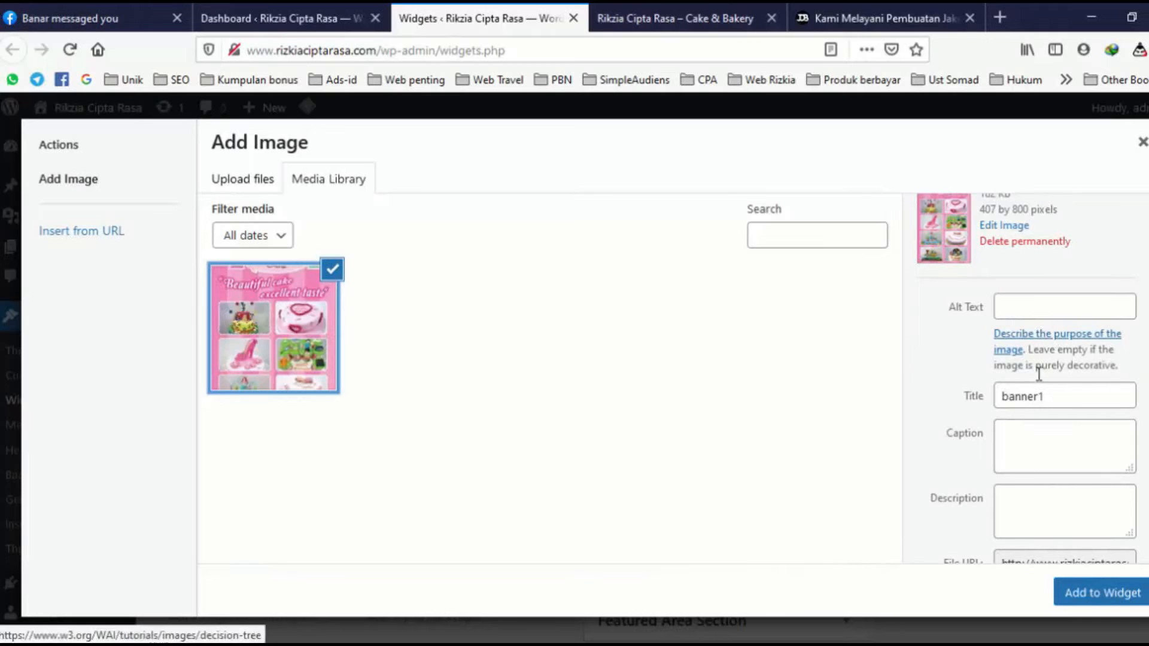
scroll(1071, 422, "down", 2)
left_click(1067, 477)
left_click(1018, 516)
scroll(925, 493, "down", 3)
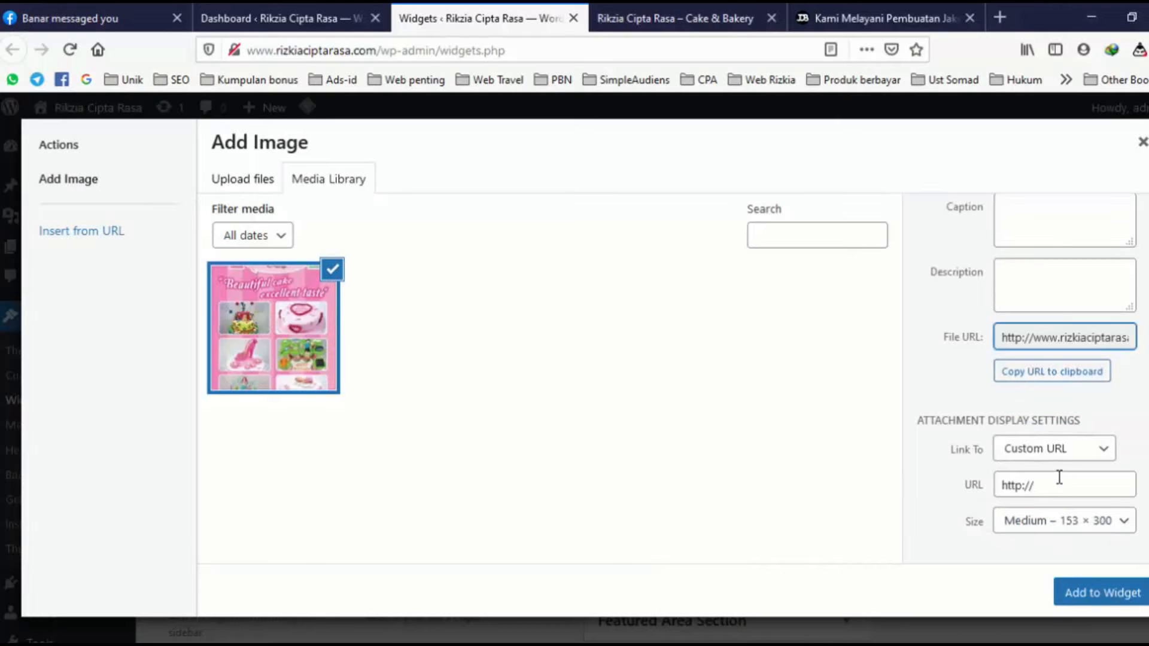
left_click(864, 18)
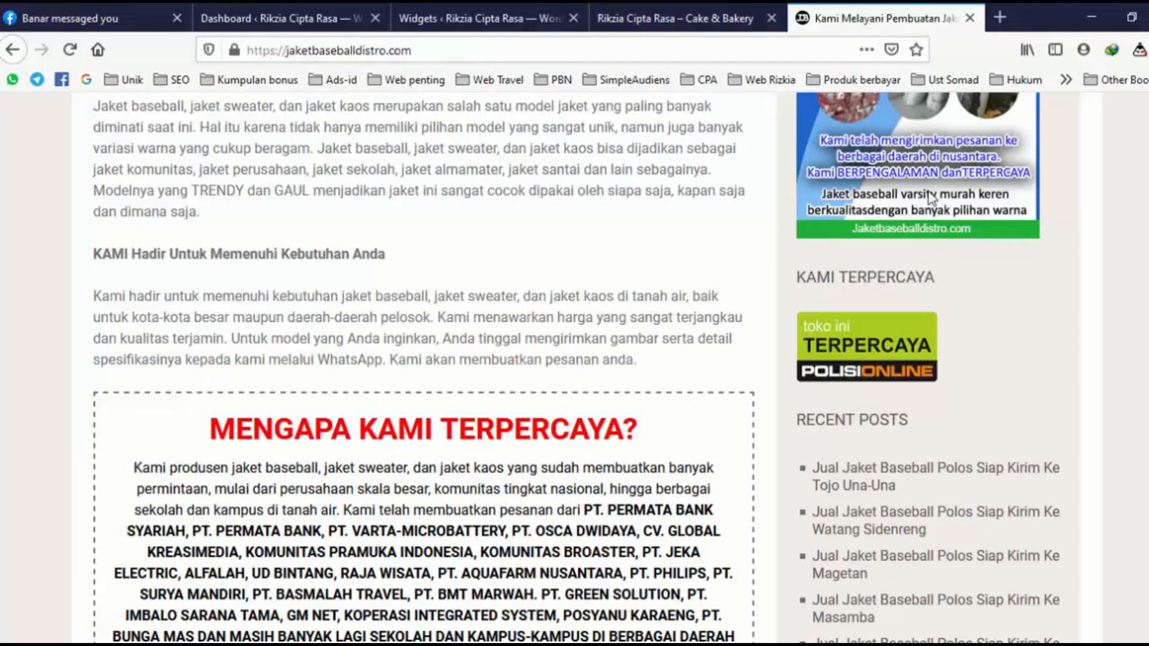
left_click(499, 21)
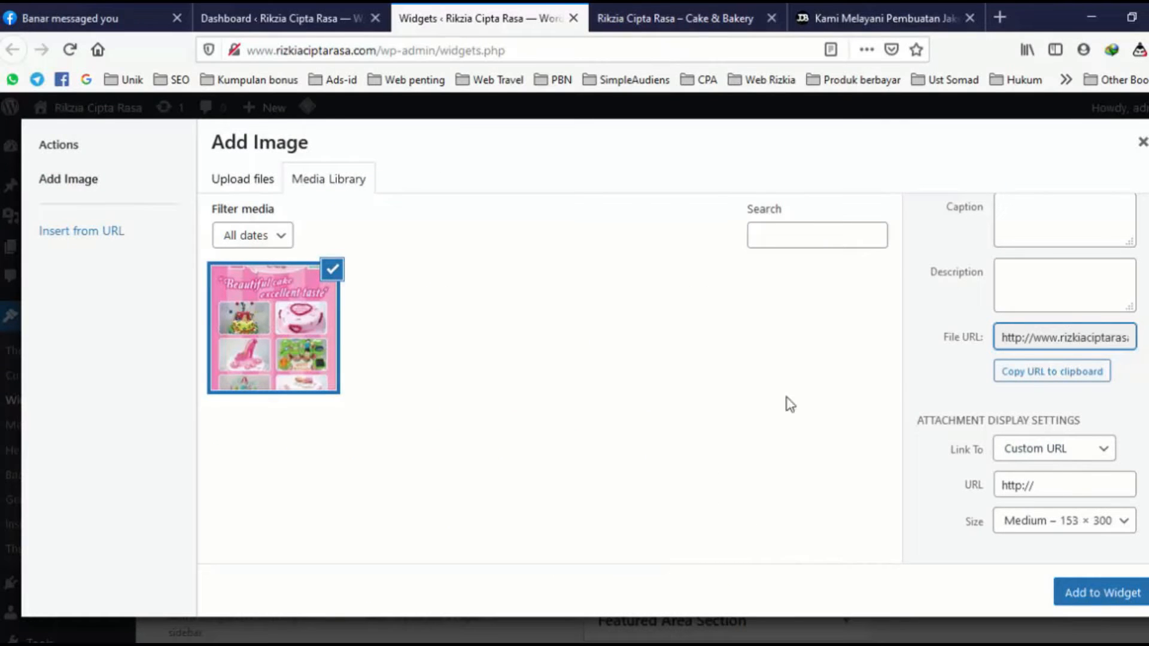
left_click(377, 50)
left_click_drag(378, 50, 246, 51)
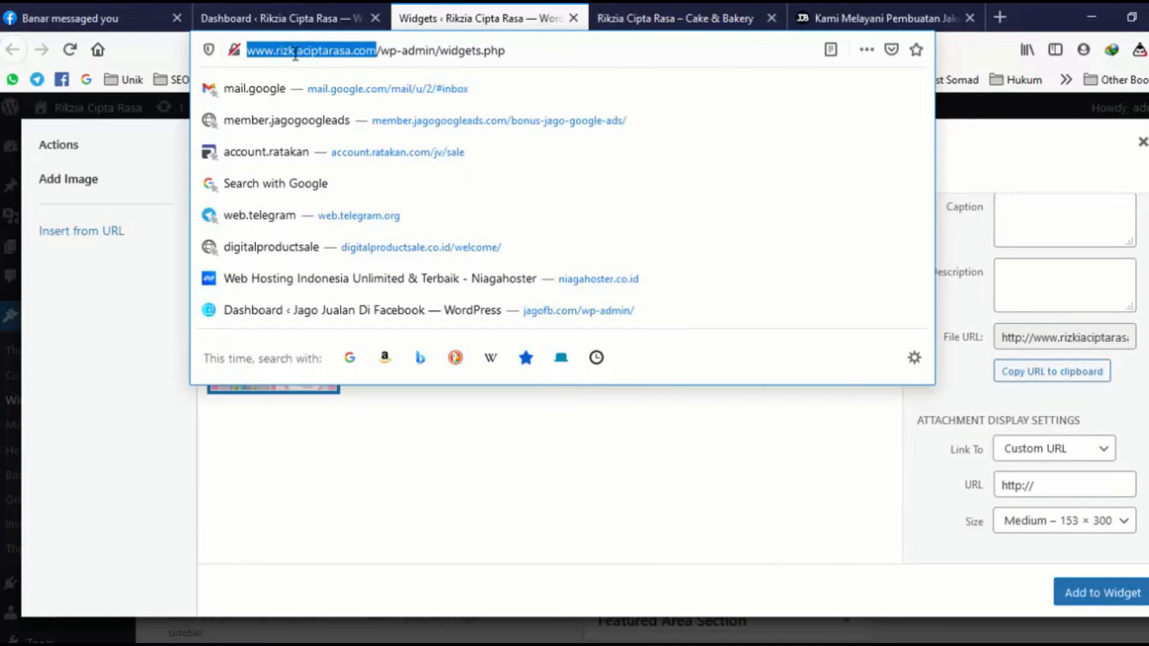
right_click(295, 54)
left_click(335, 111)
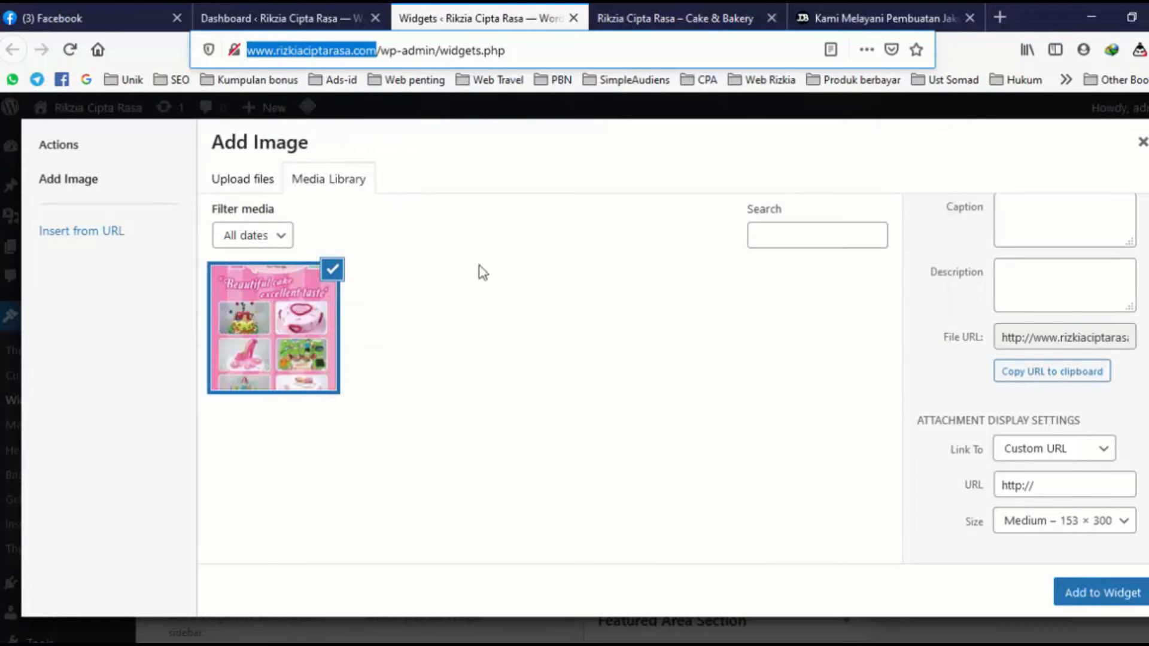
left_click(1059, 485)
key("ctrl+a")
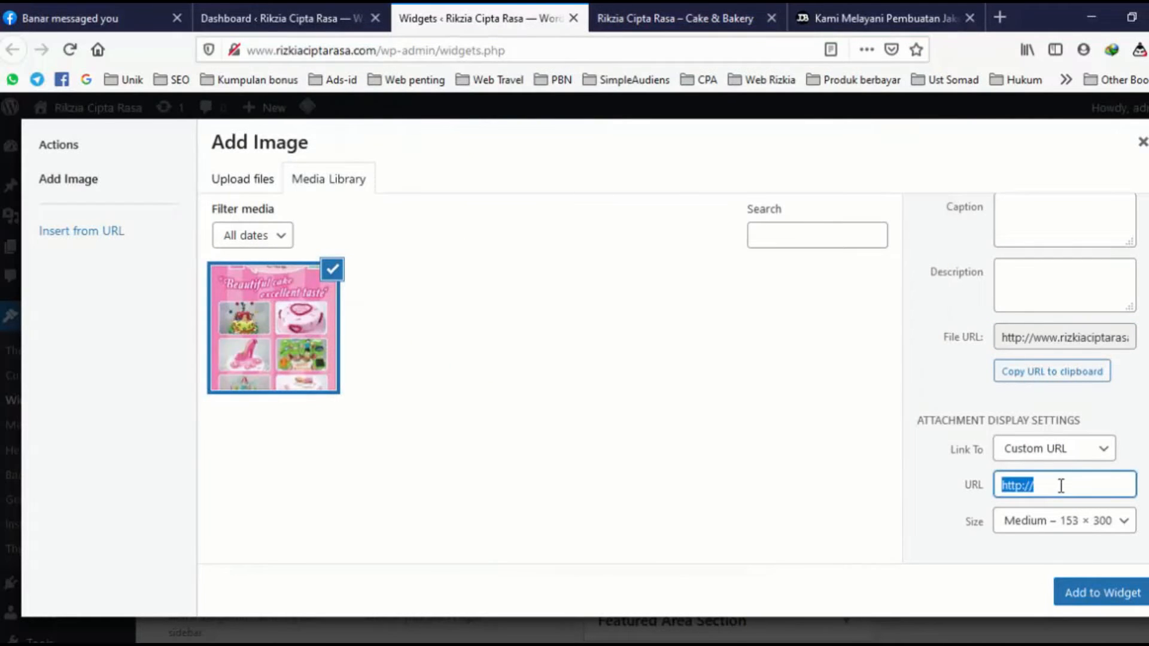
key("ctrl+v")
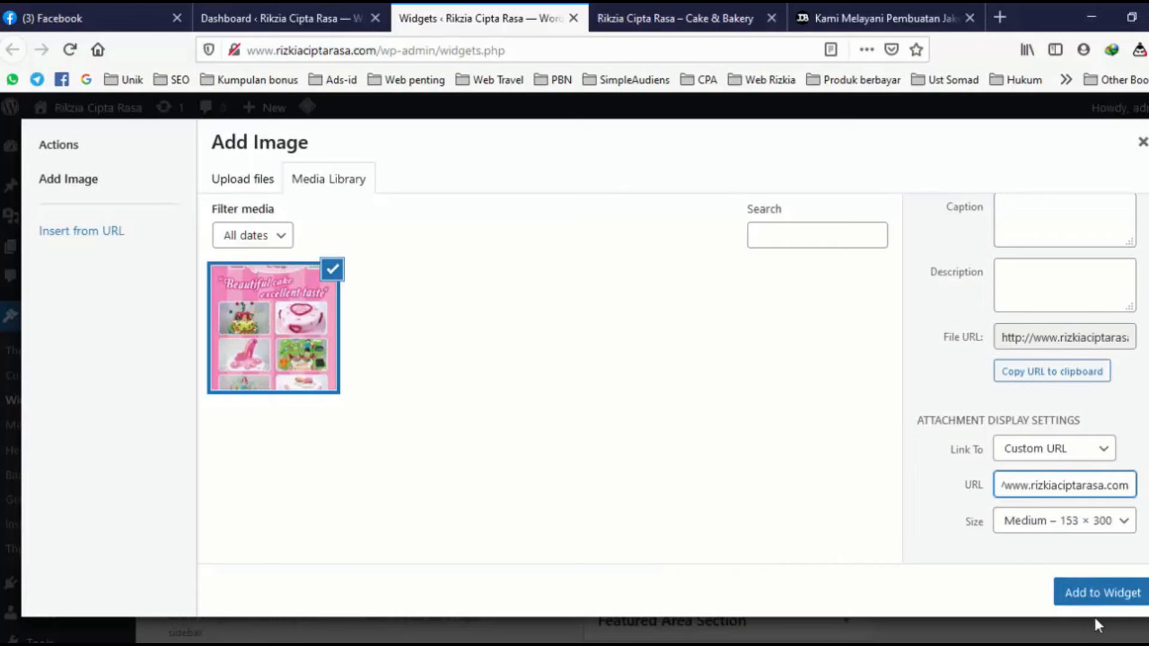
- Set the banner's size to Full Size – 407 × 800, add it to the Image widget and save the widget
left_click(1120, 525)
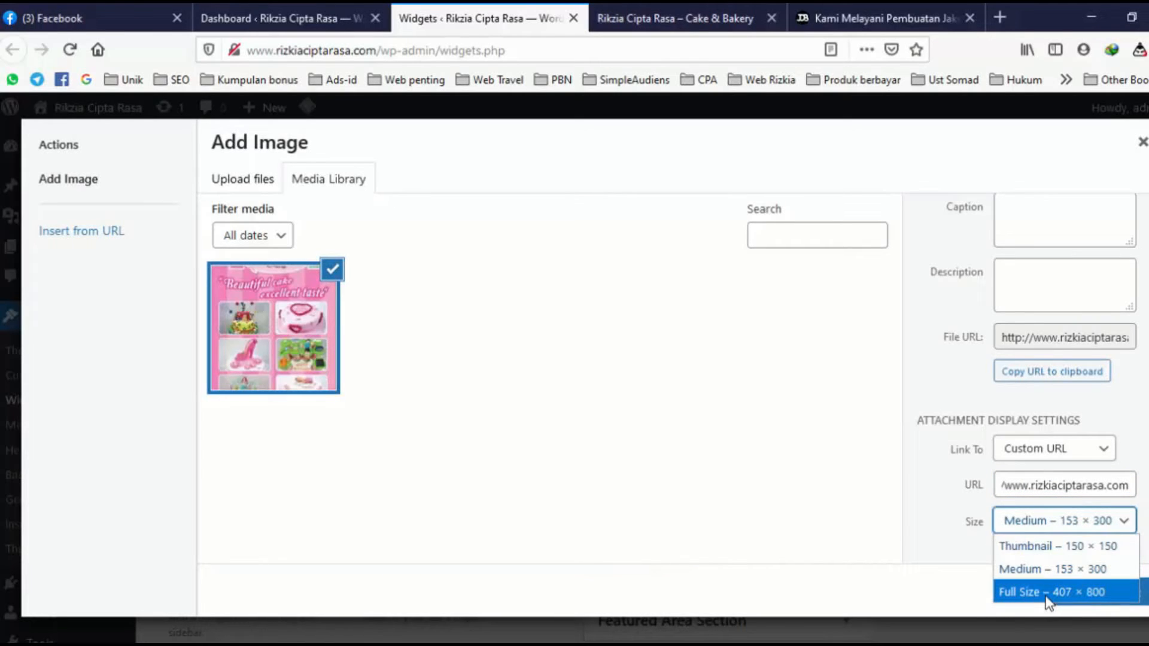
left_click(1046, 596)
left_click(1107, 601)
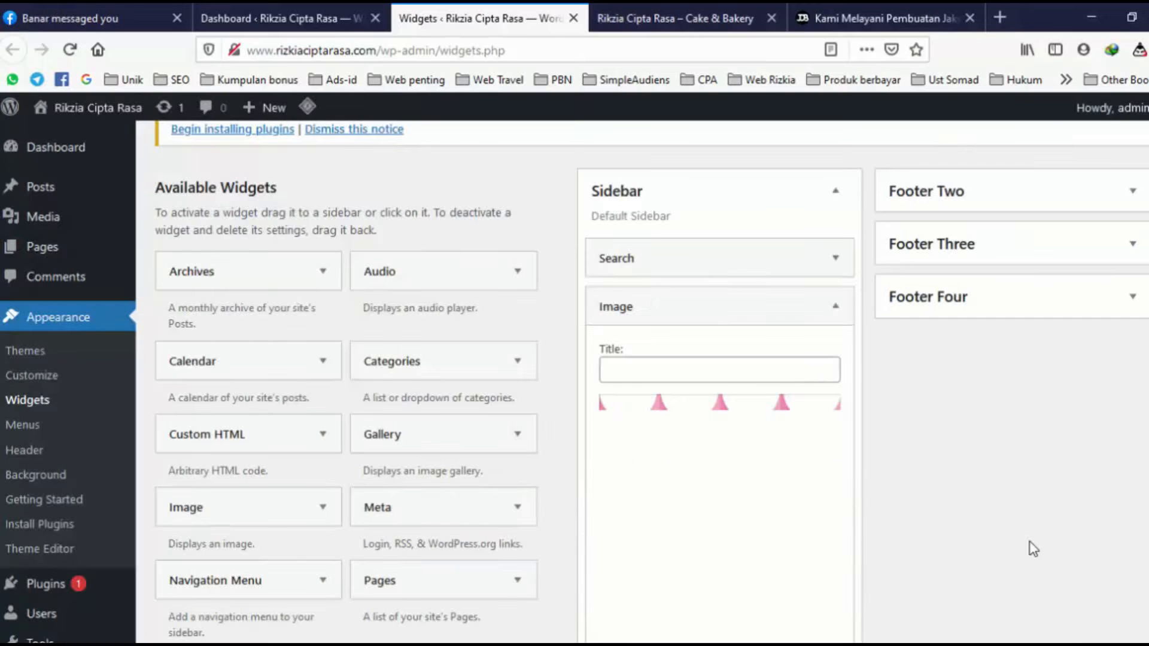
scroll(909, 476, "down", 5)
scroll(910, 472, "down", 3)
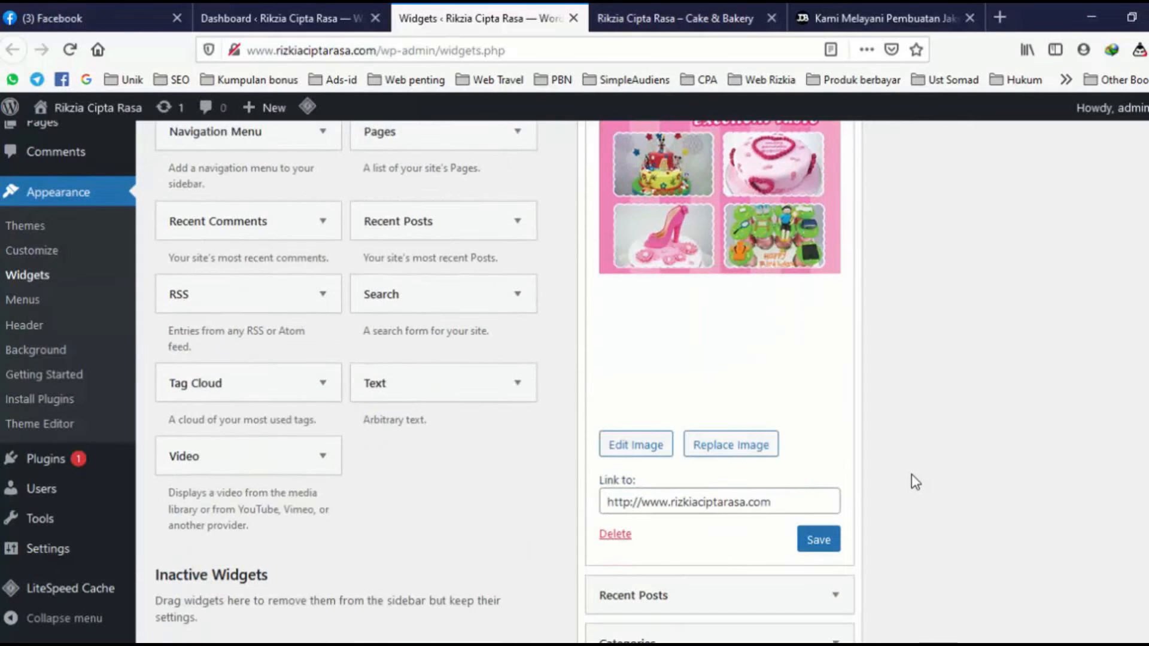
left_click(820, 540)
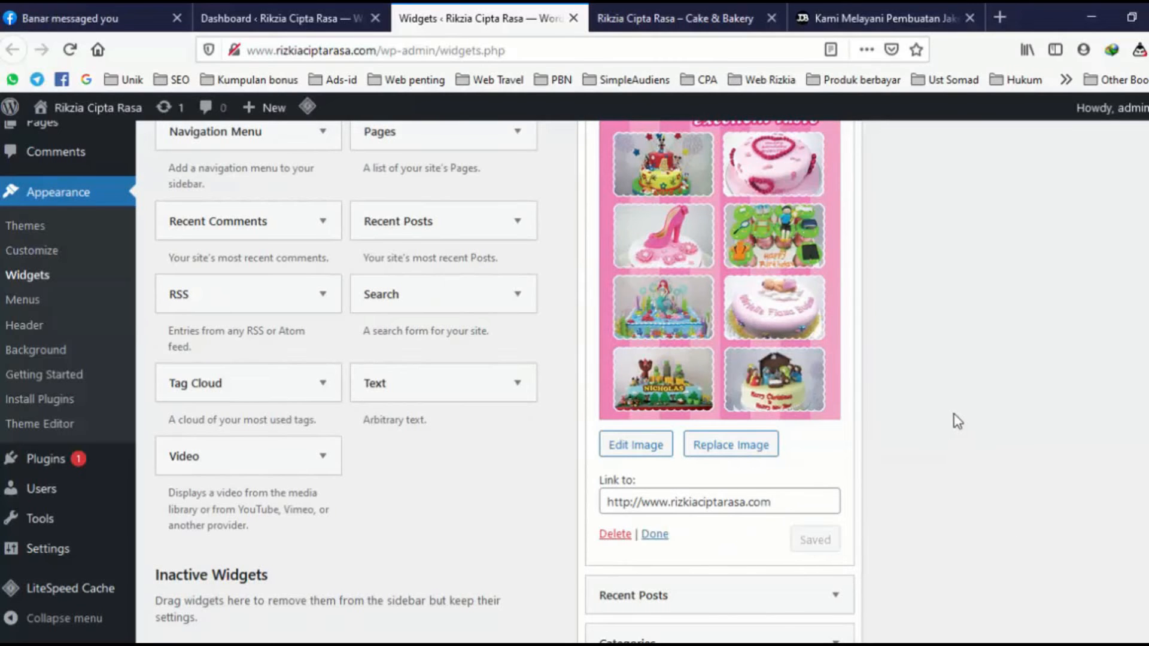
- Reload the Rikzia Cipta Rasa front page and check the search box, banner and categories in its sidebar
left_click(675, 18)
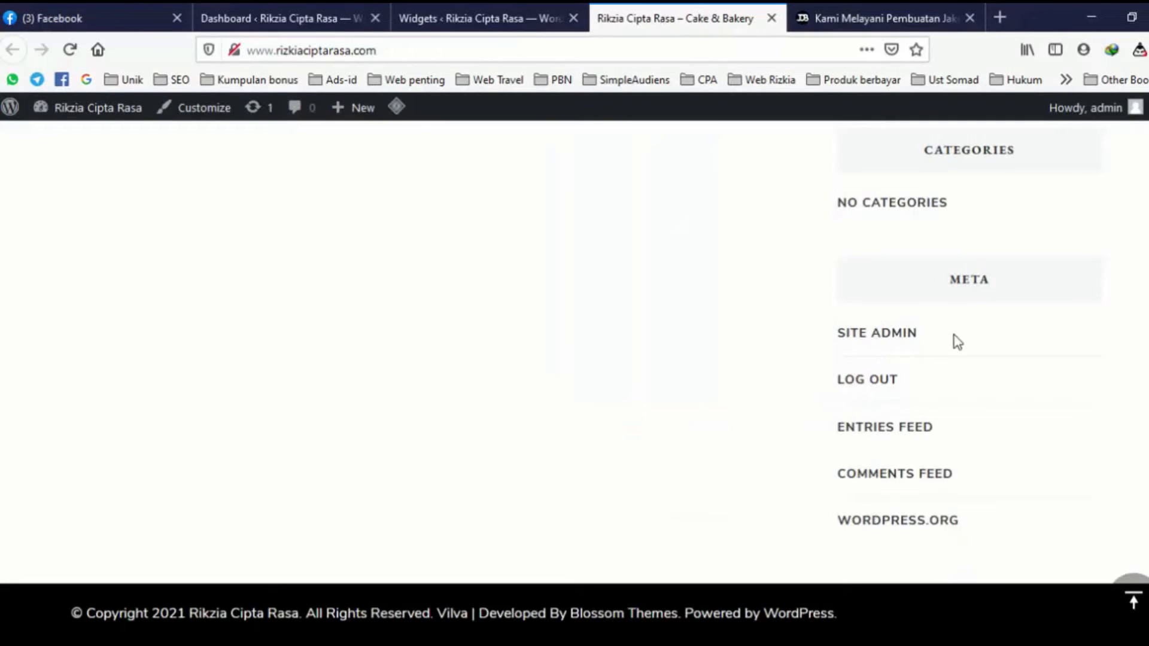
scroll(961, 335, "up", 5)
scroll(967, 320, "down", 2)
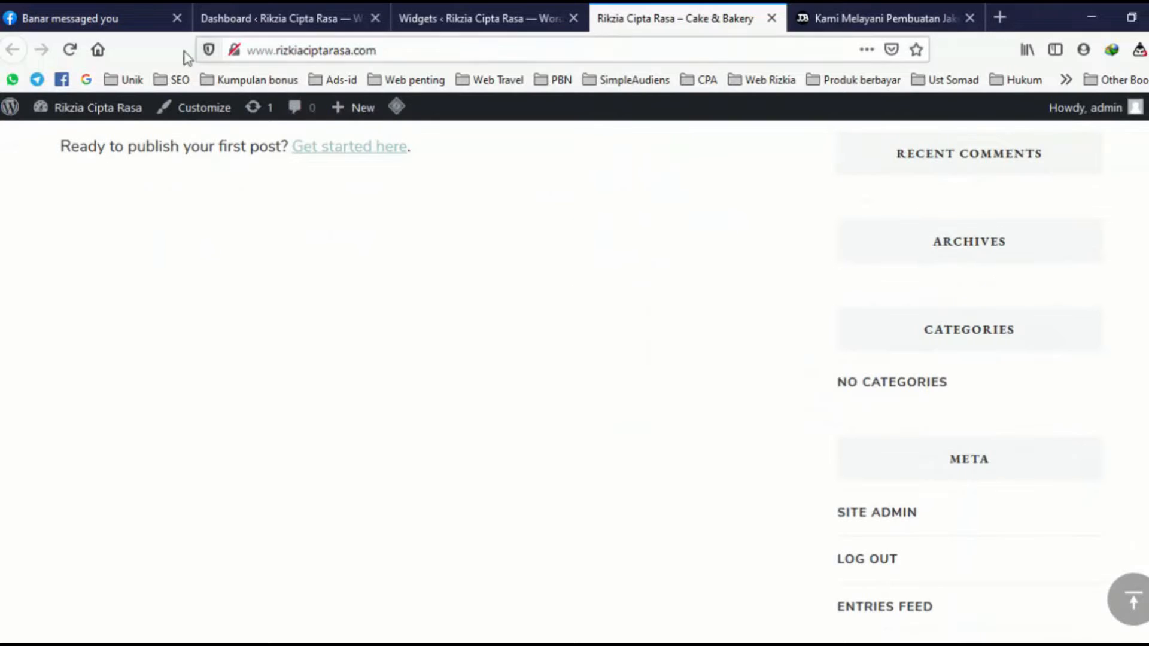
left_click(70, 50)
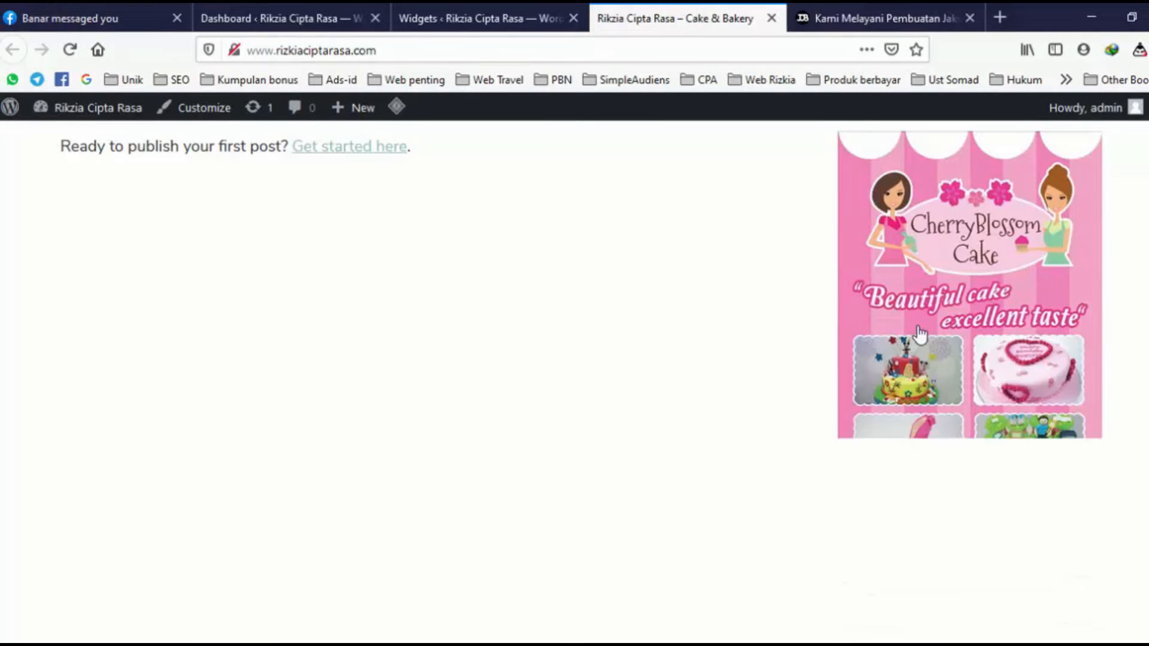
scroll(918, 333, "up", 3)
left_click(910, 250)
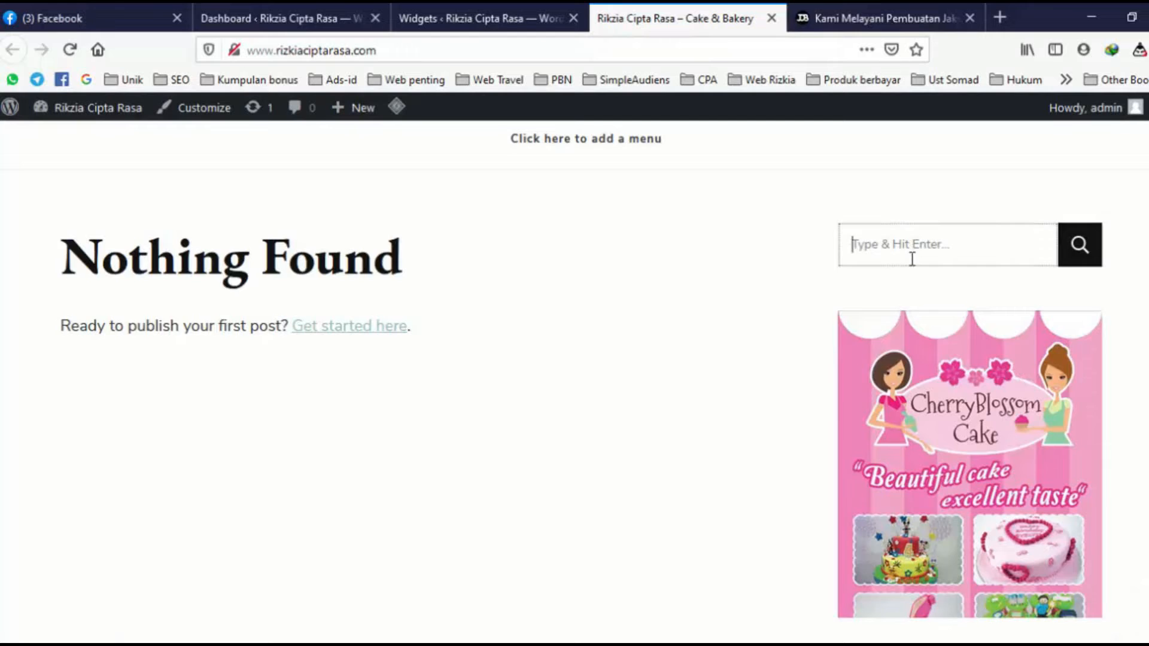
scroll(912, 251, "down", 5)
scroll(876, 305, "down", 1)
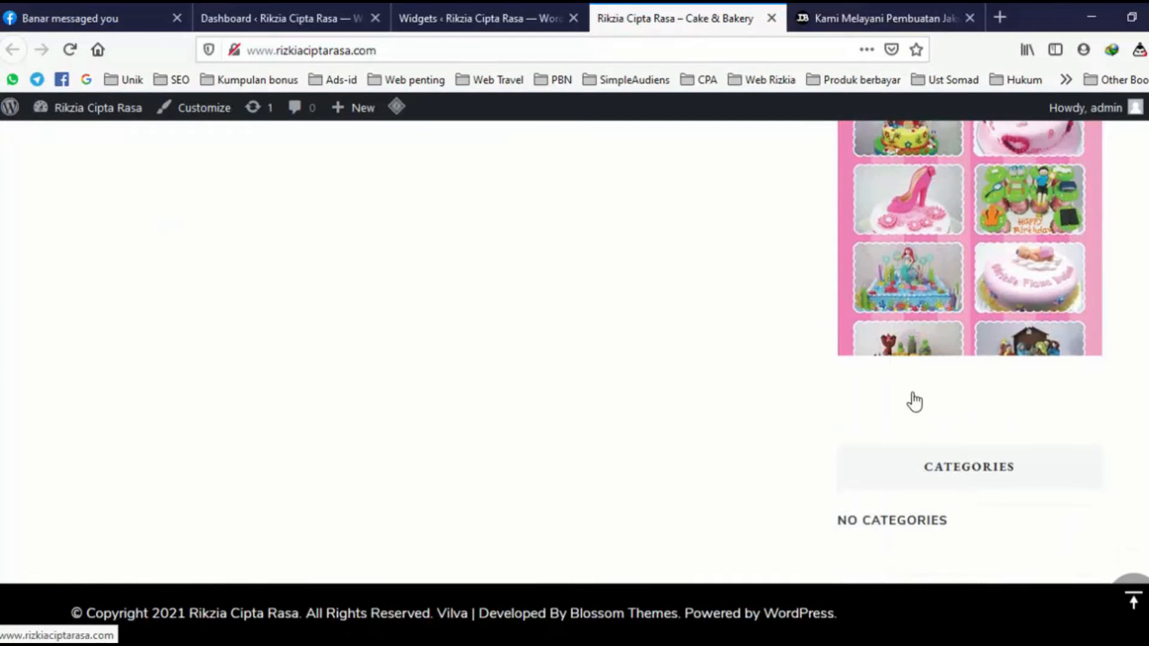
- Return to the Widgets page, collapse the Image widget and review the list of available widgets
left_click(444, 5)
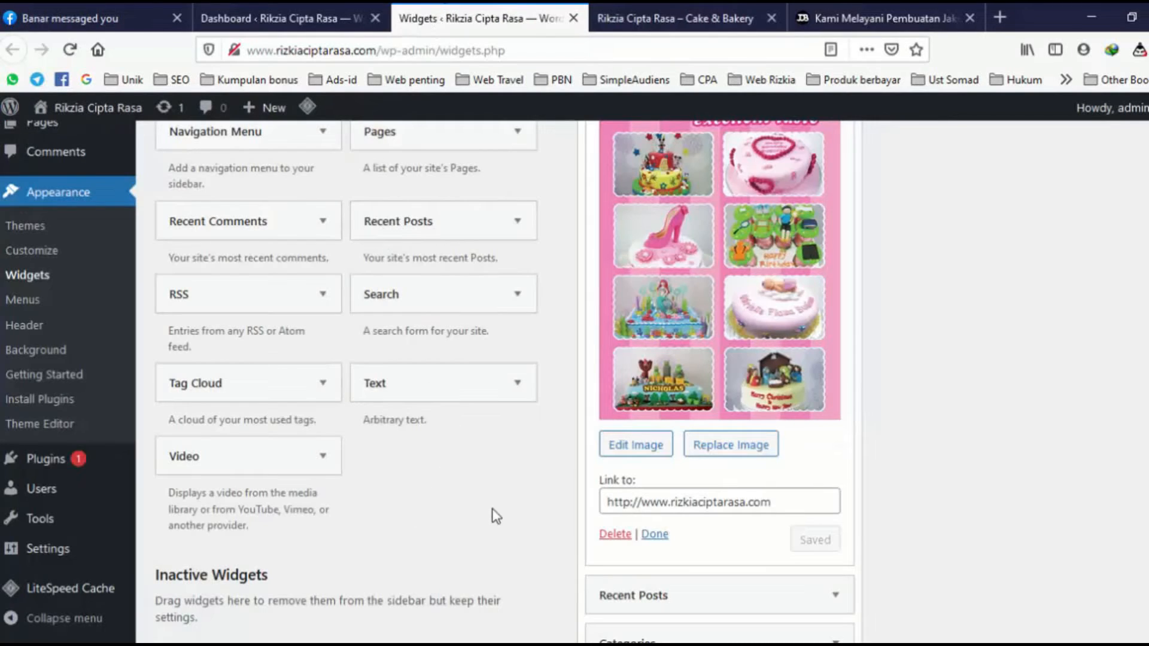
scroll(579, 428, "up", 6)
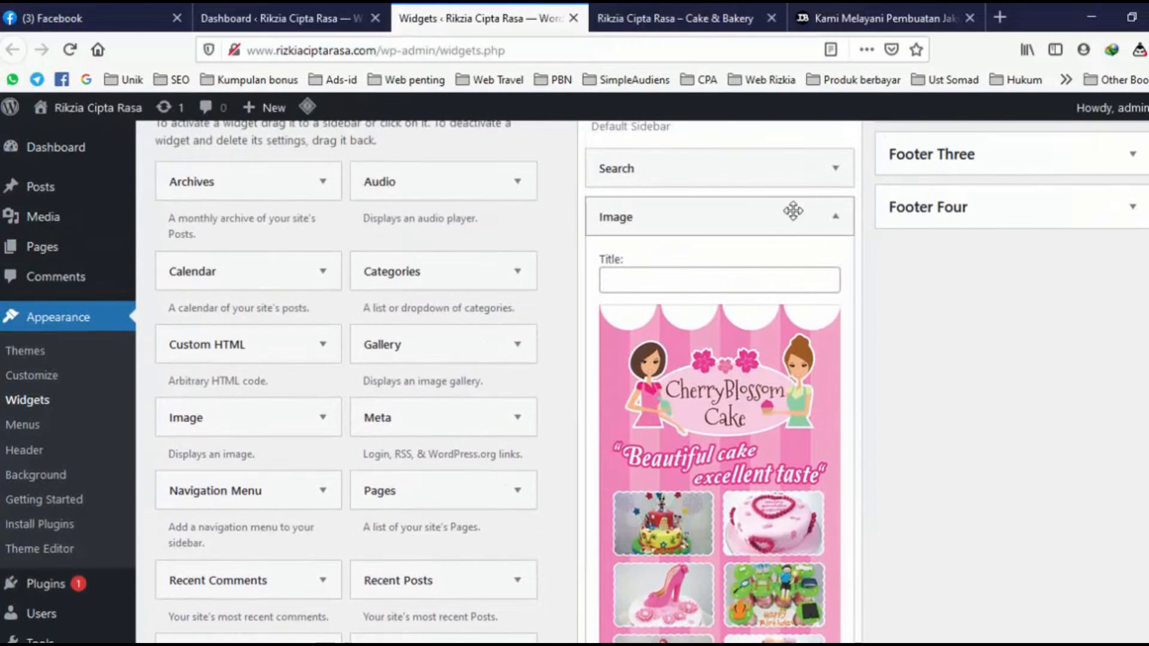
left_click(834, 216)
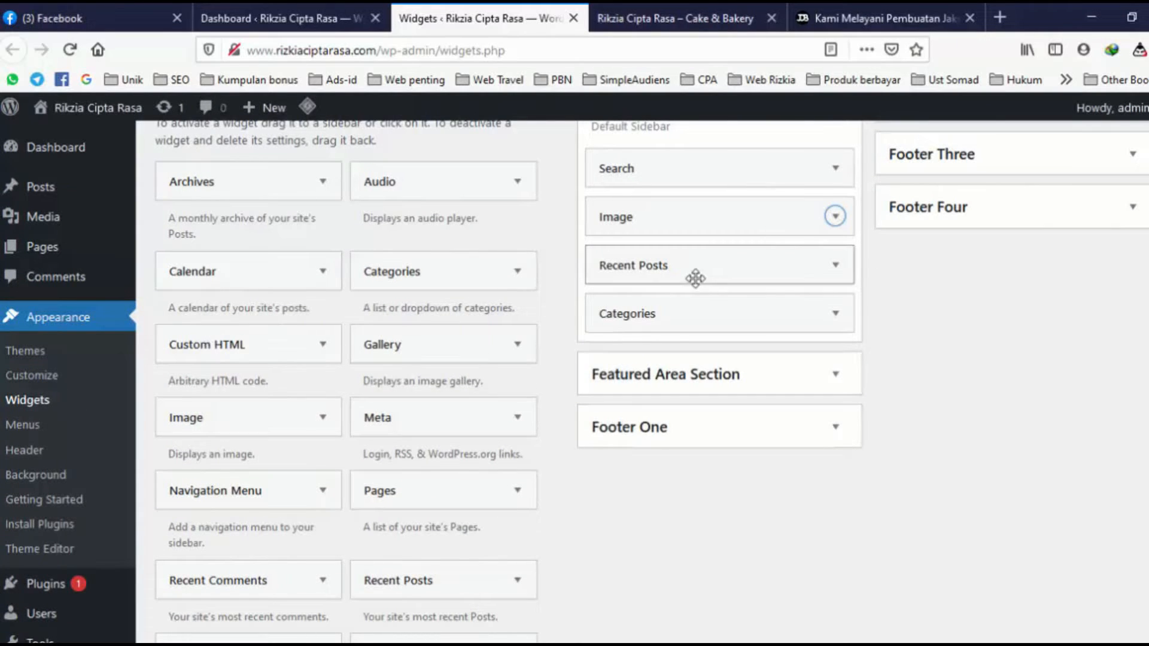
scroll(291, 293, "down", 1)
scroll(291, 293, "down", 3)
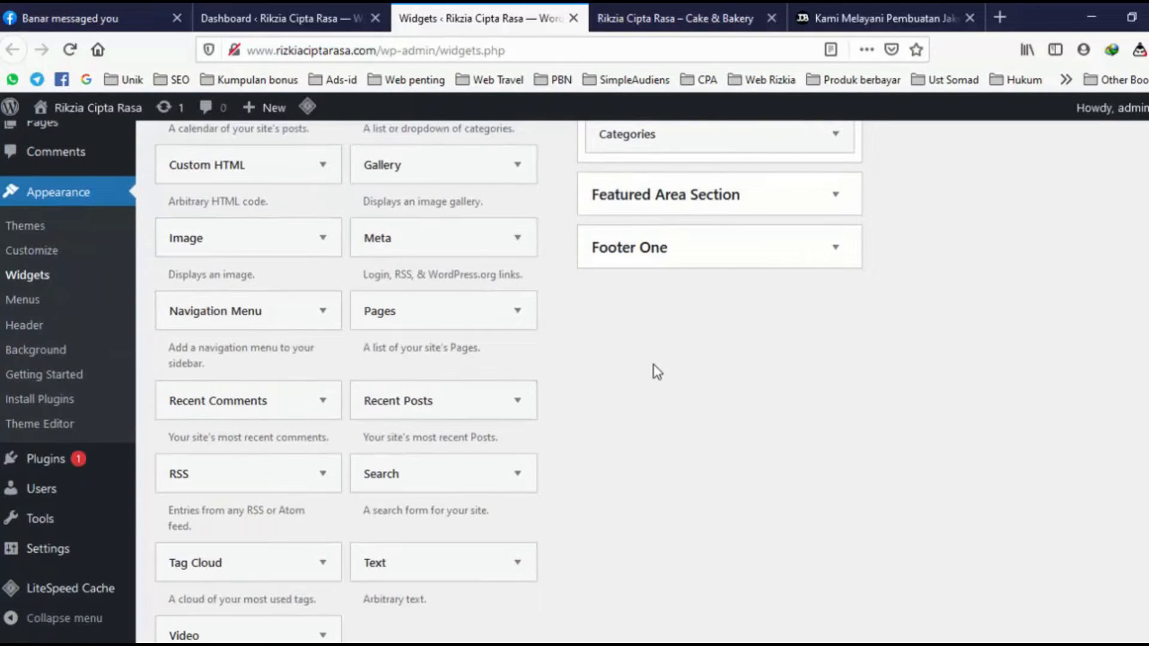
scroll(658, 374, "up", 3)
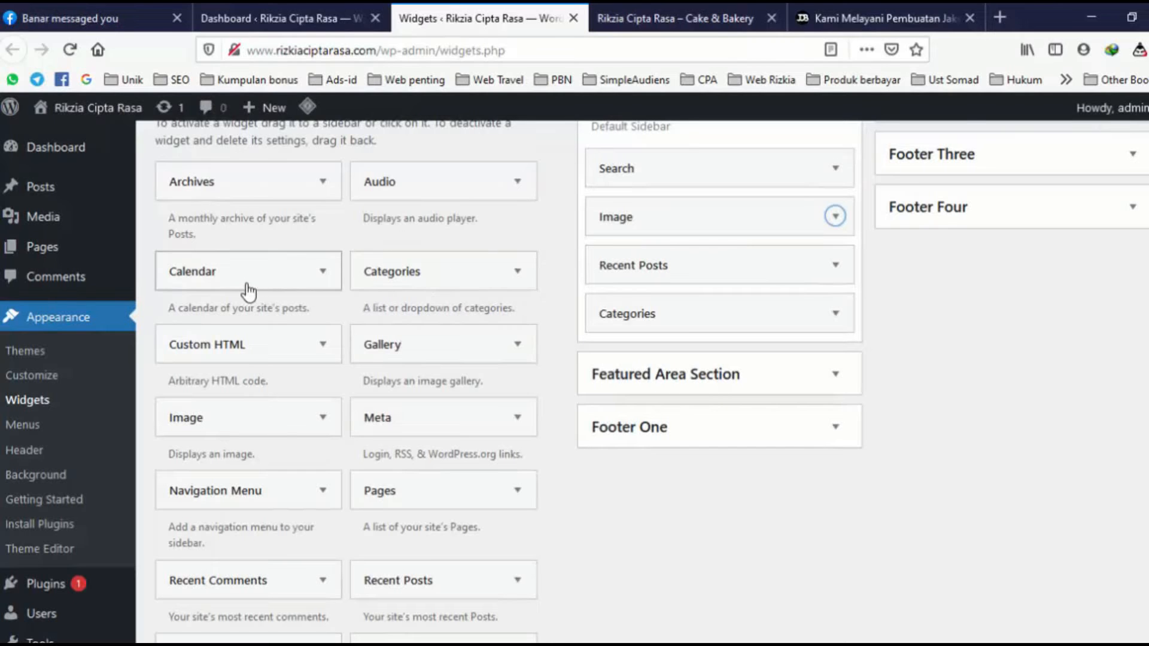
scroll(341, 403, "down", 4)
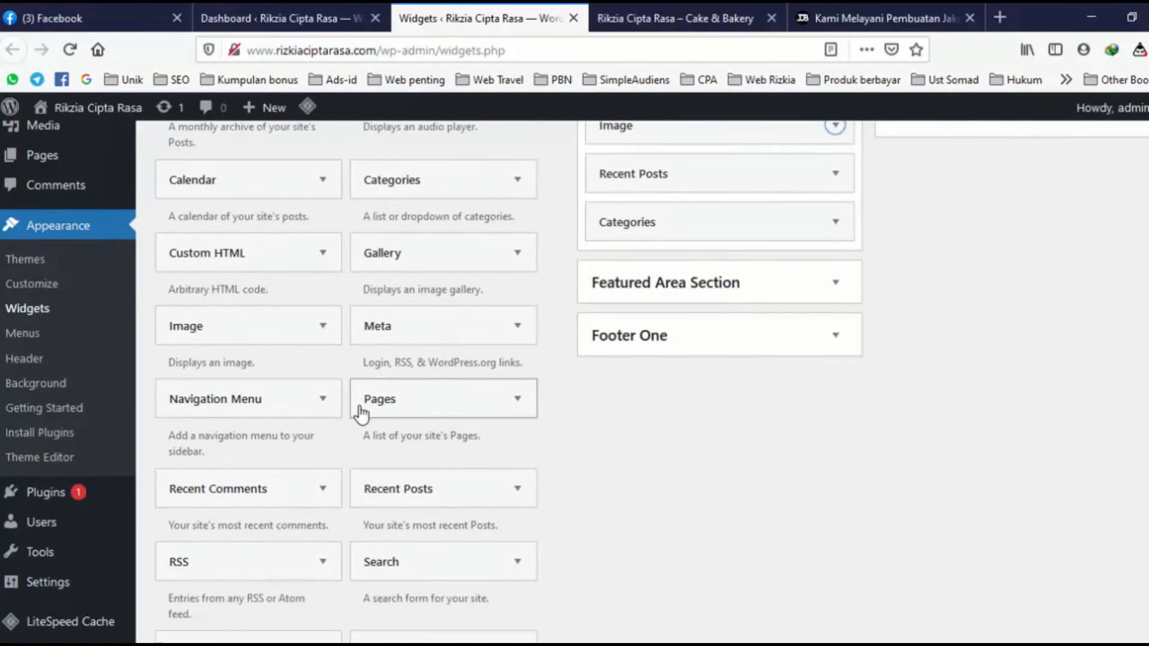
scroll(486, 411, "down", 2)
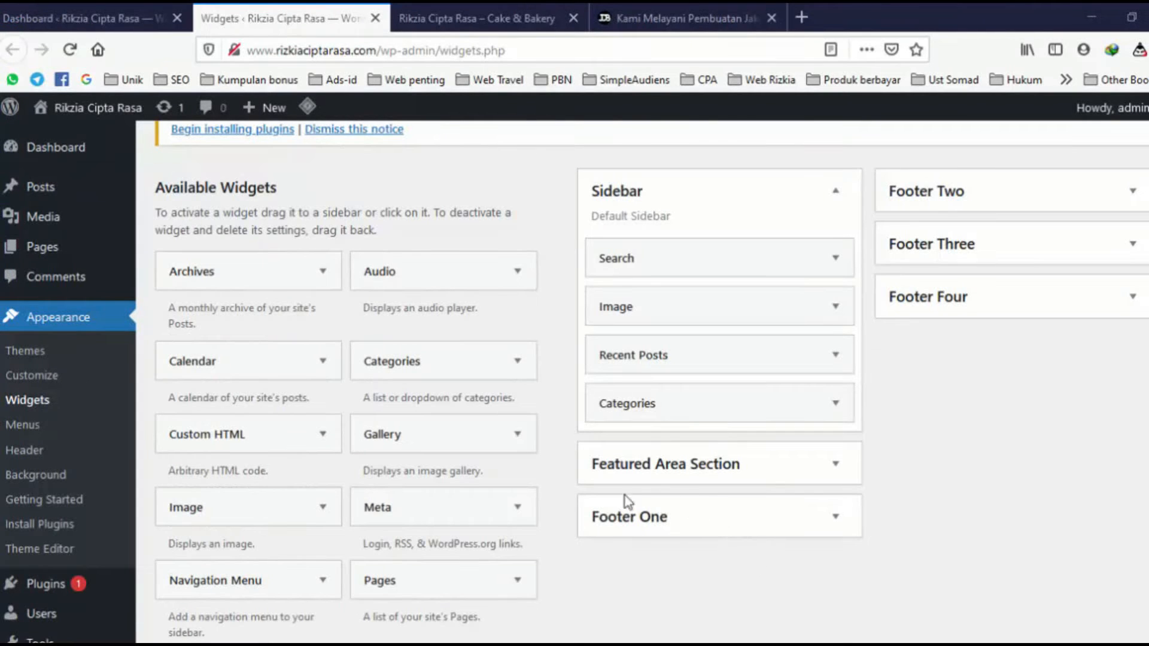
- Expand the Footer One widget area and check the footer on the site's front page
left_click(826, 529)
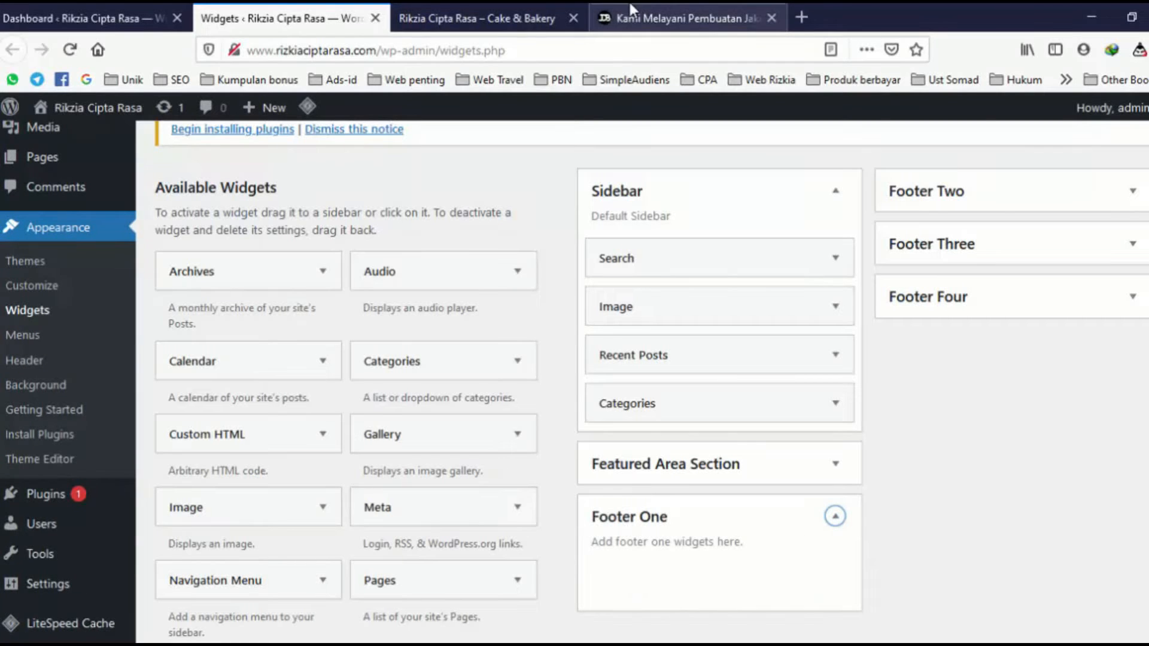
left_click(501, 13)
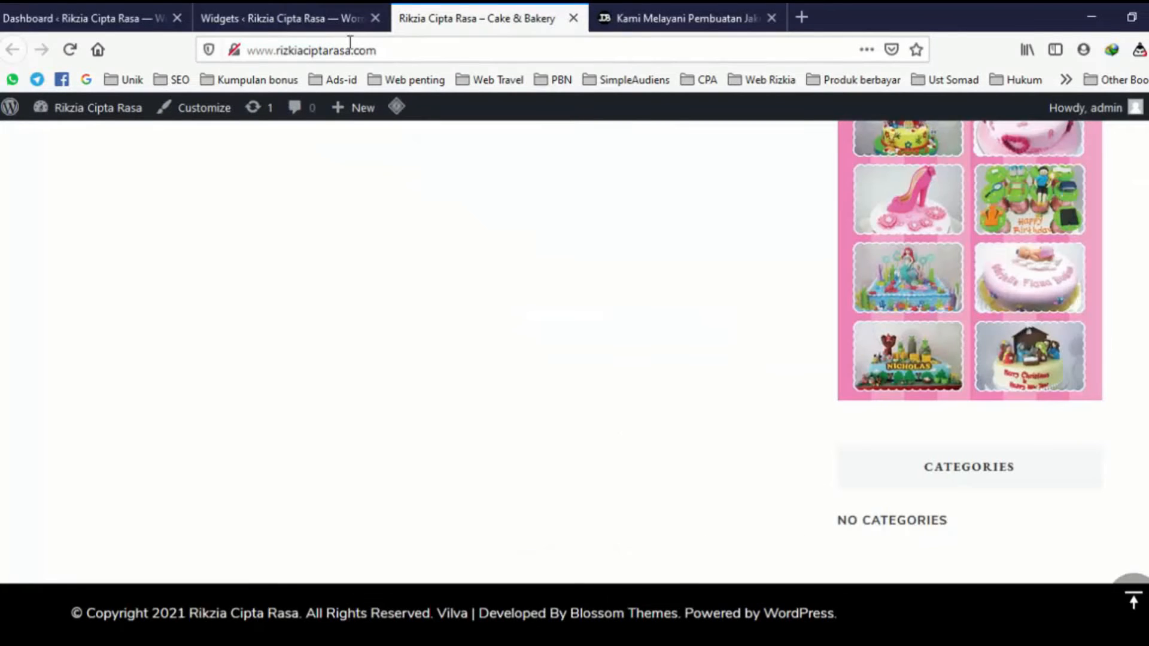
left_click(293, 15)
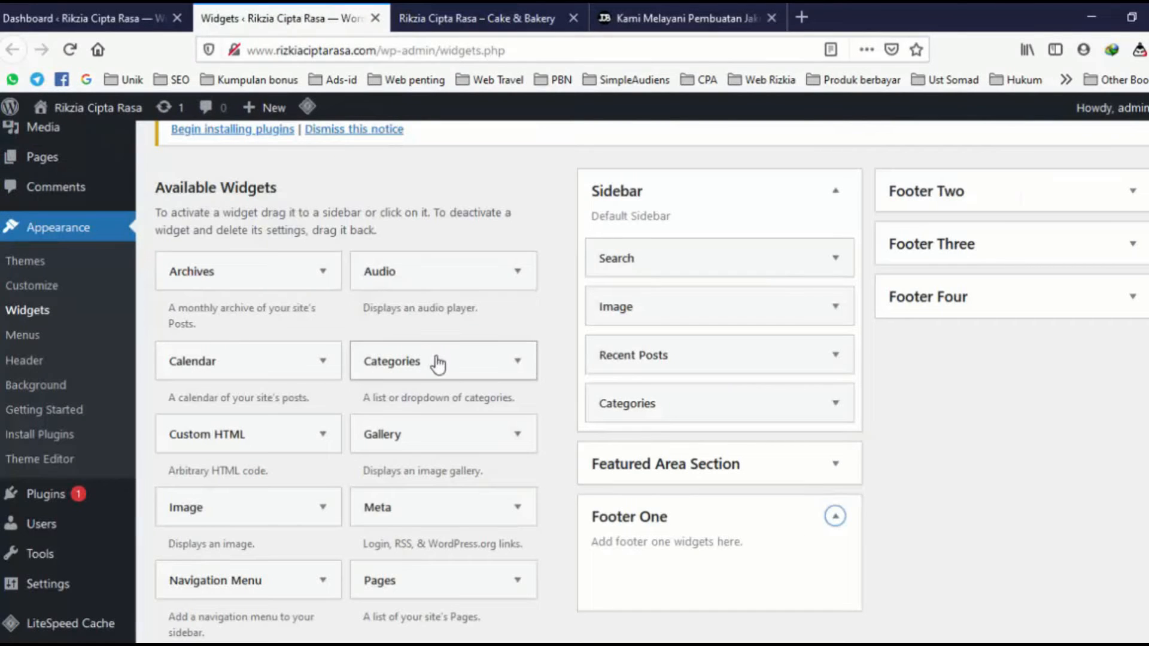
scroll(393, 419, "down", 3)
key("ctrl+Tab")
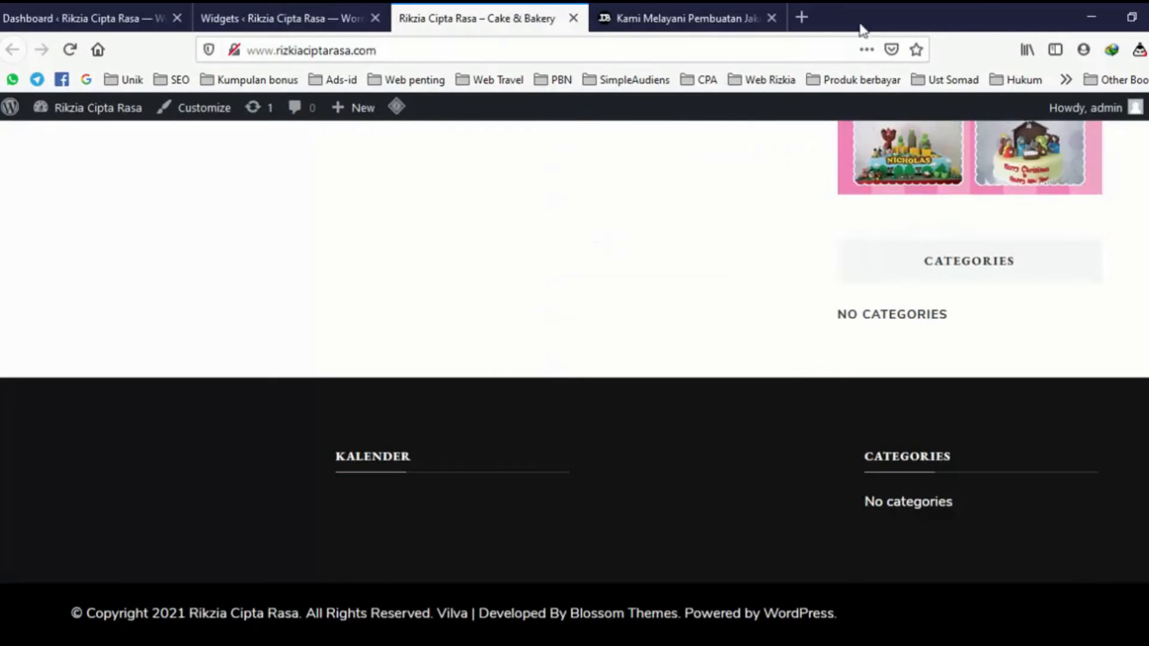
- Open niagahoster.com in a new browser tab and examine the columns of its footer
left_click(802, 18)
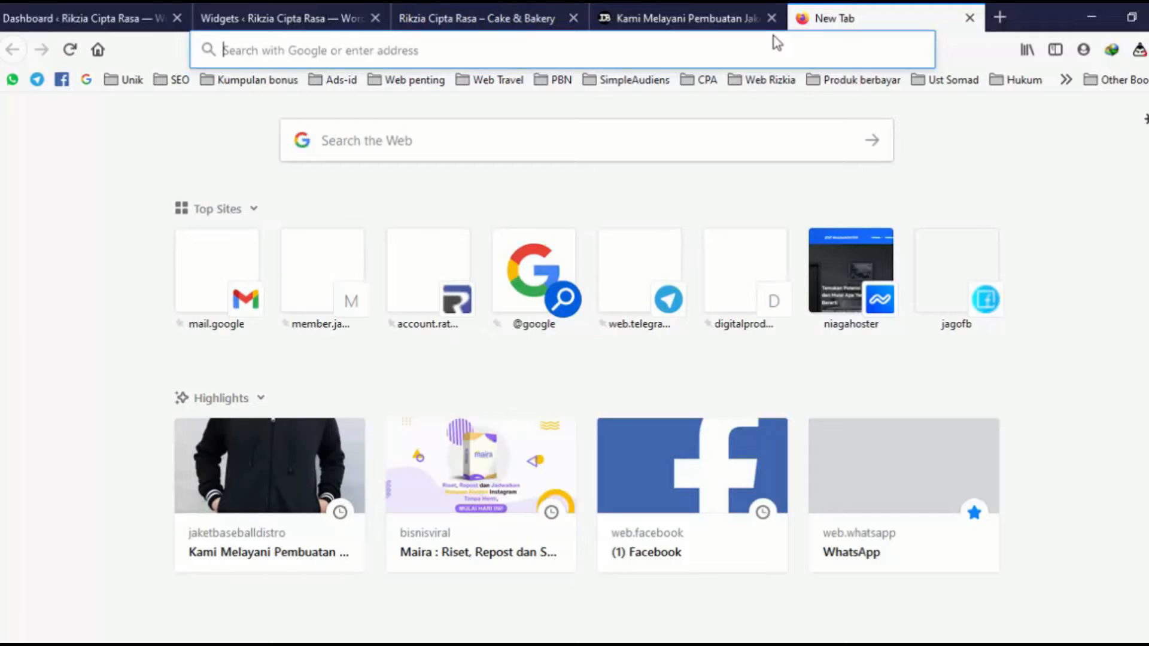
type("hnia")
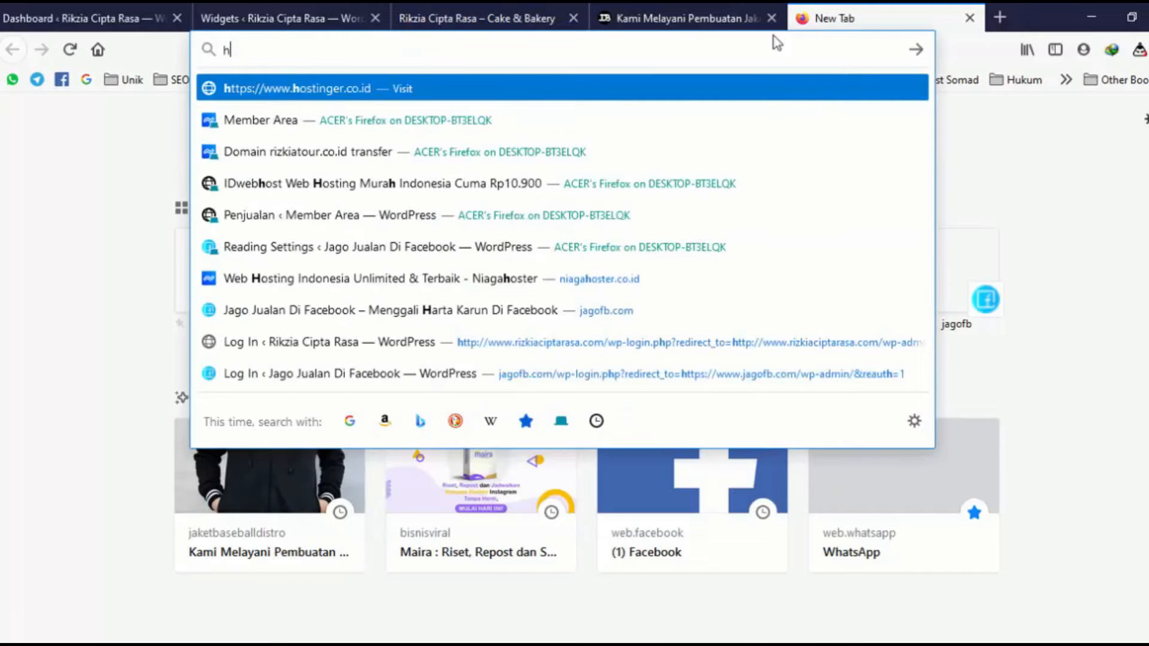
key("BackSpace")
key("BackSpace")
key("BackSpace")
key("BackSpace")
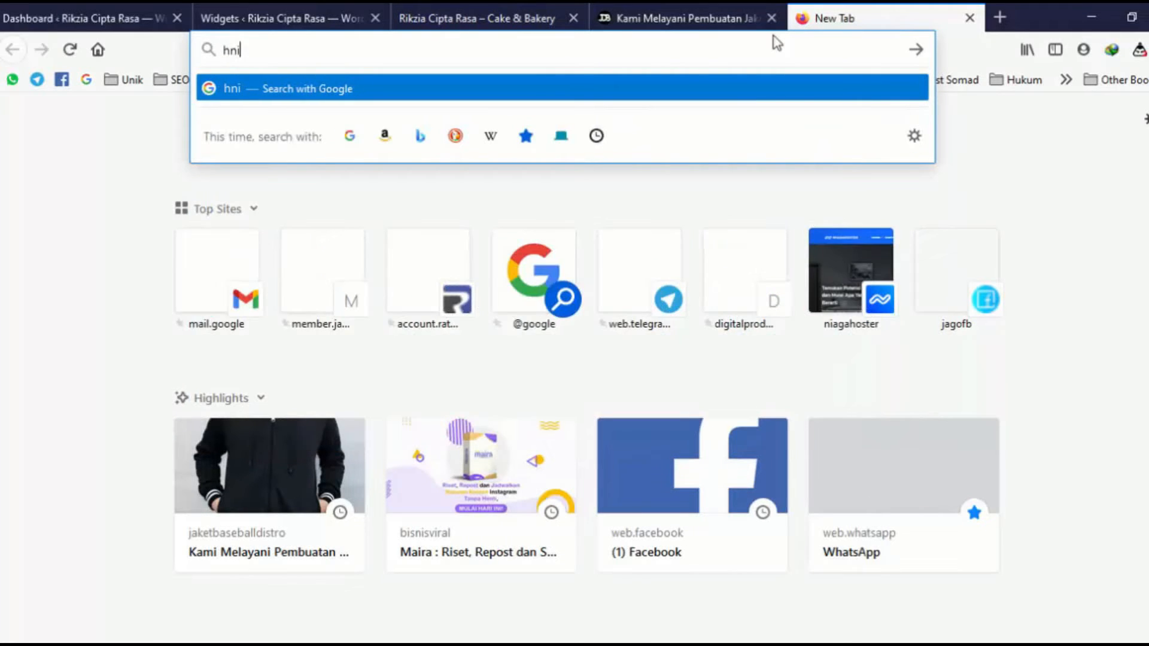
type("niagahoster")
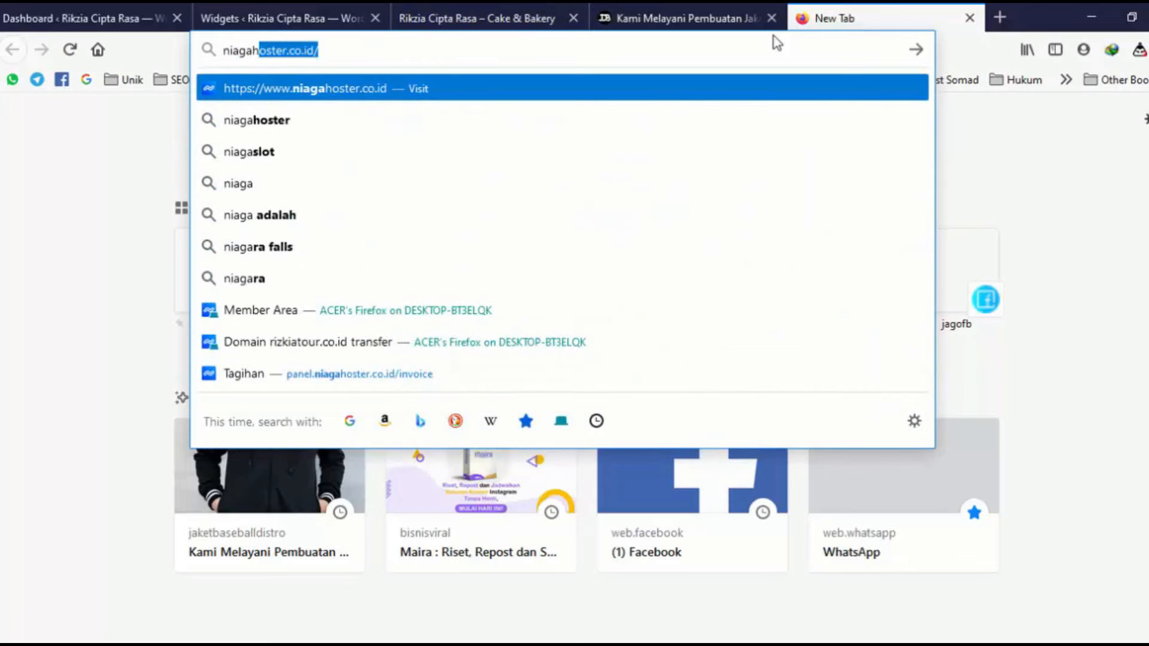
type(".com")
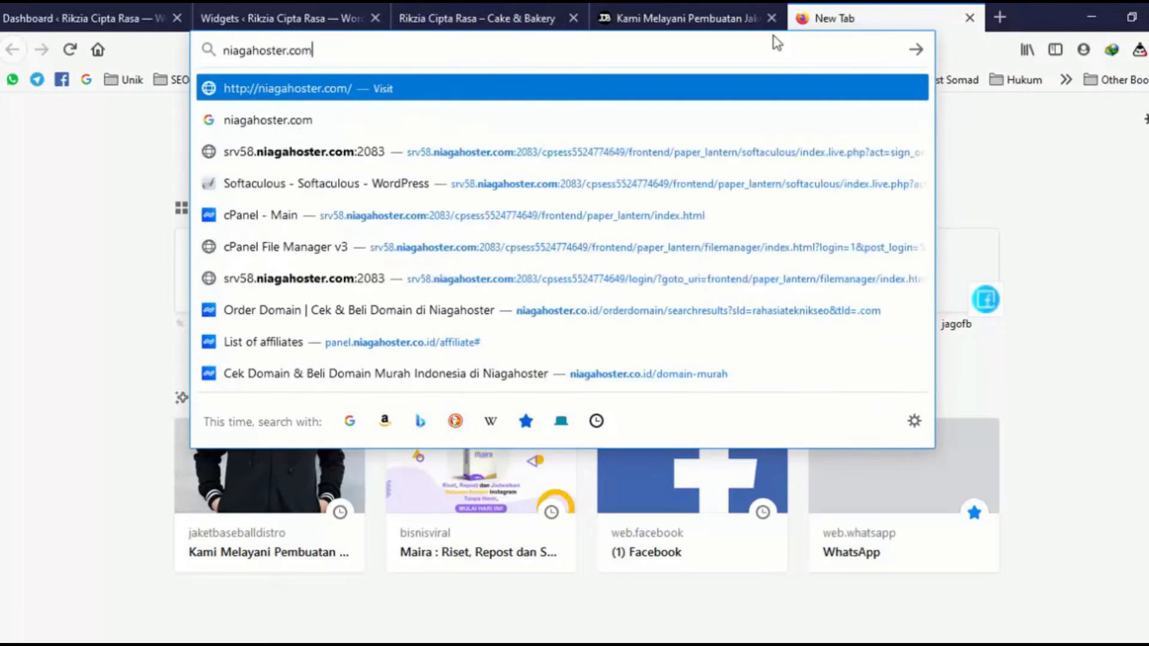
key("Return")
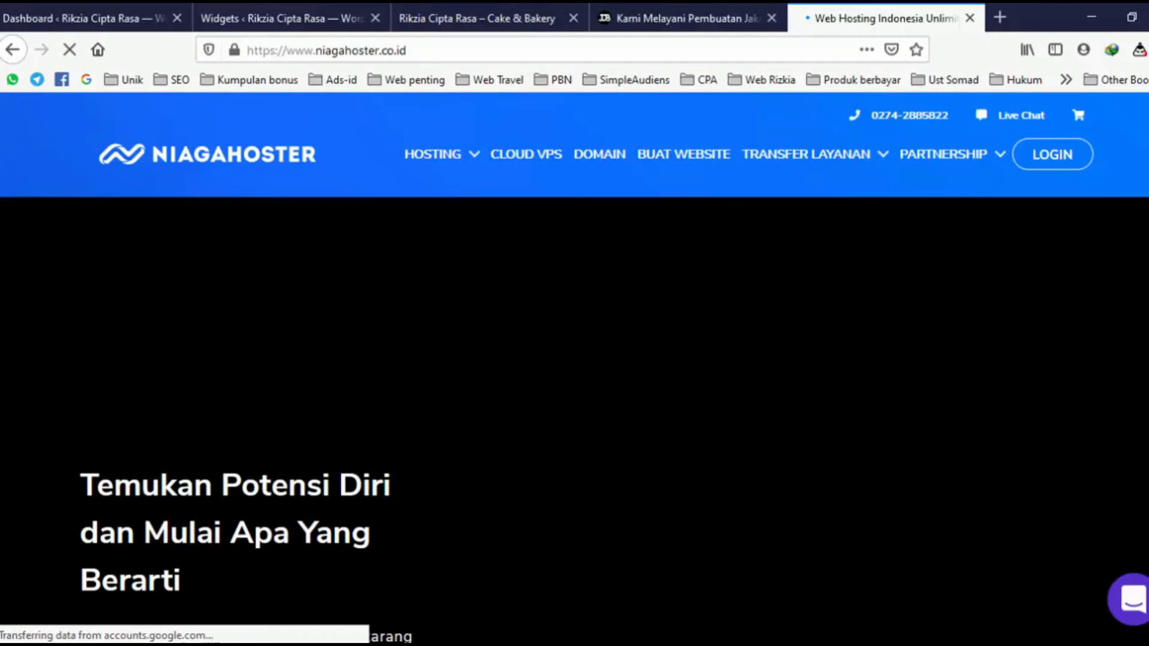
scroll(574, 368, "down", 3)
scroll(574, 368, "down", 20)
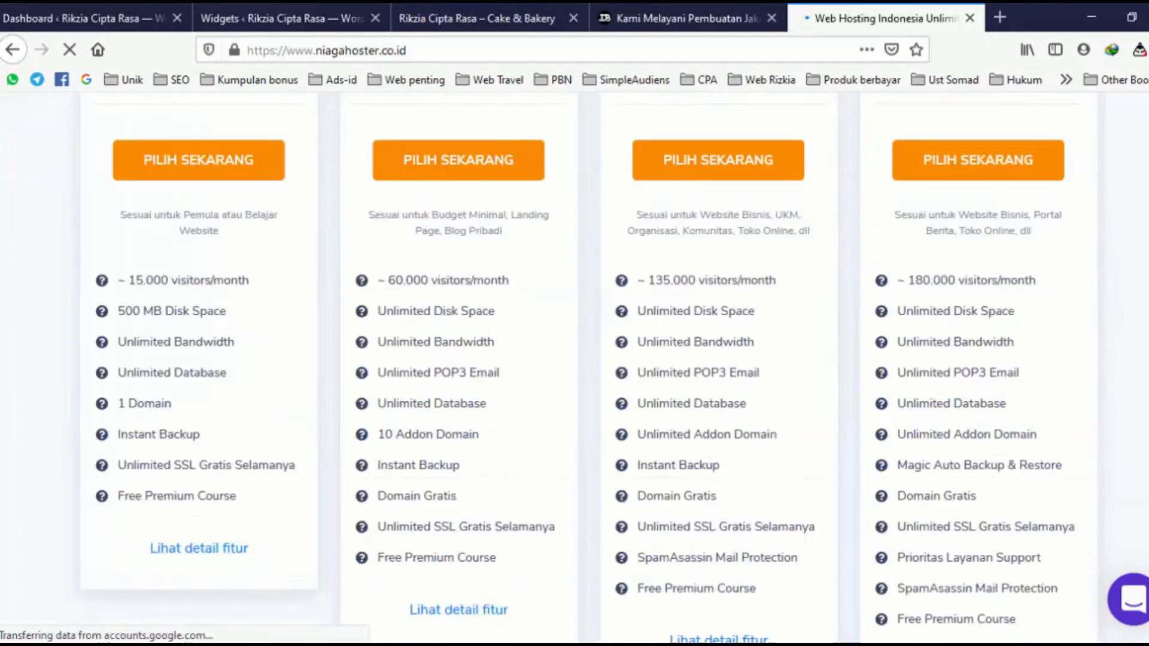
scroll(575, 368, "down", 10)
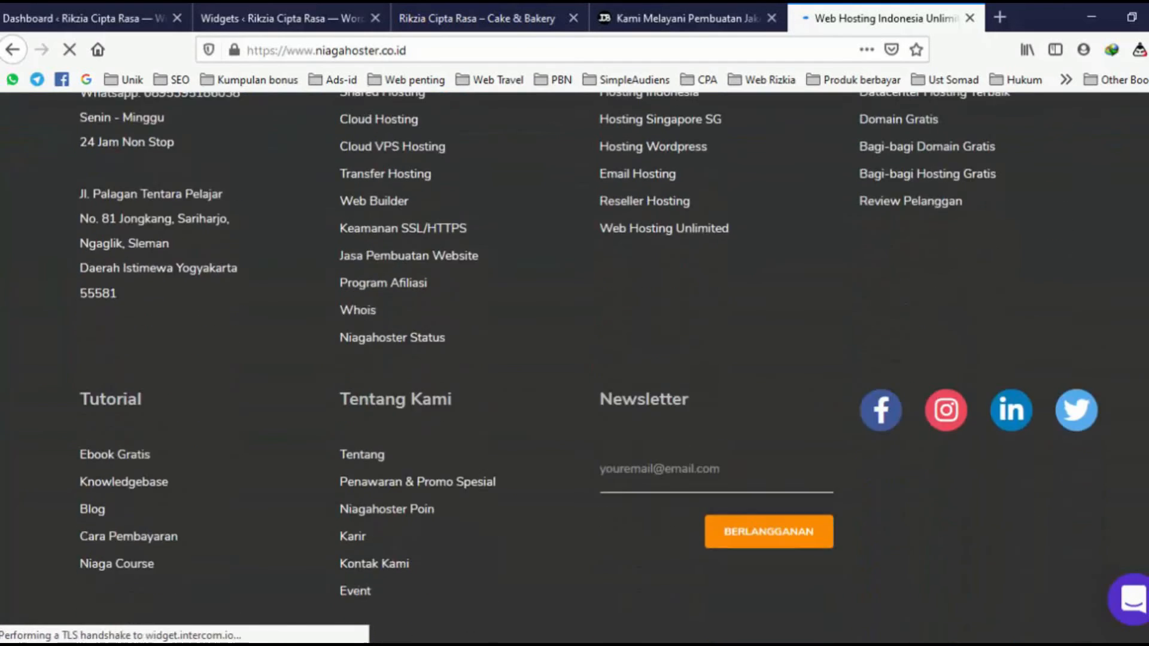
scroll(306, 297, "up", 2)
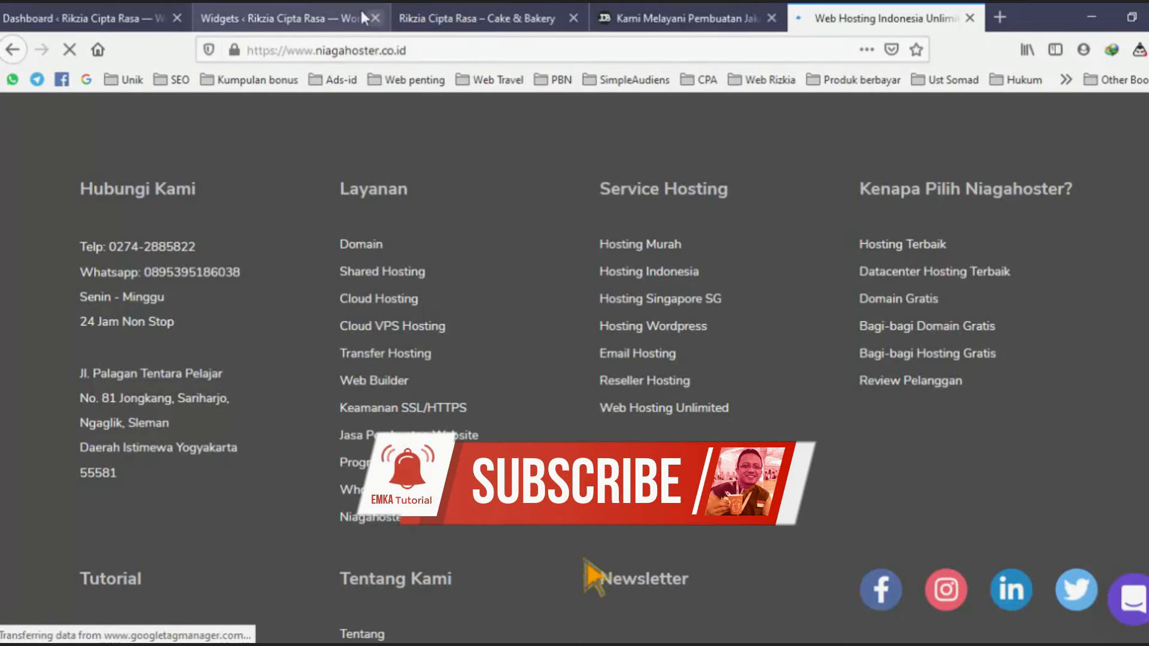
- On the Widgets page, delete Recent Posts and Video from Footer One, Navigation Menu from Footer Three and Calendar from Footer Two
left_click(328, 13)
scroll(352, 366, "down", 2)
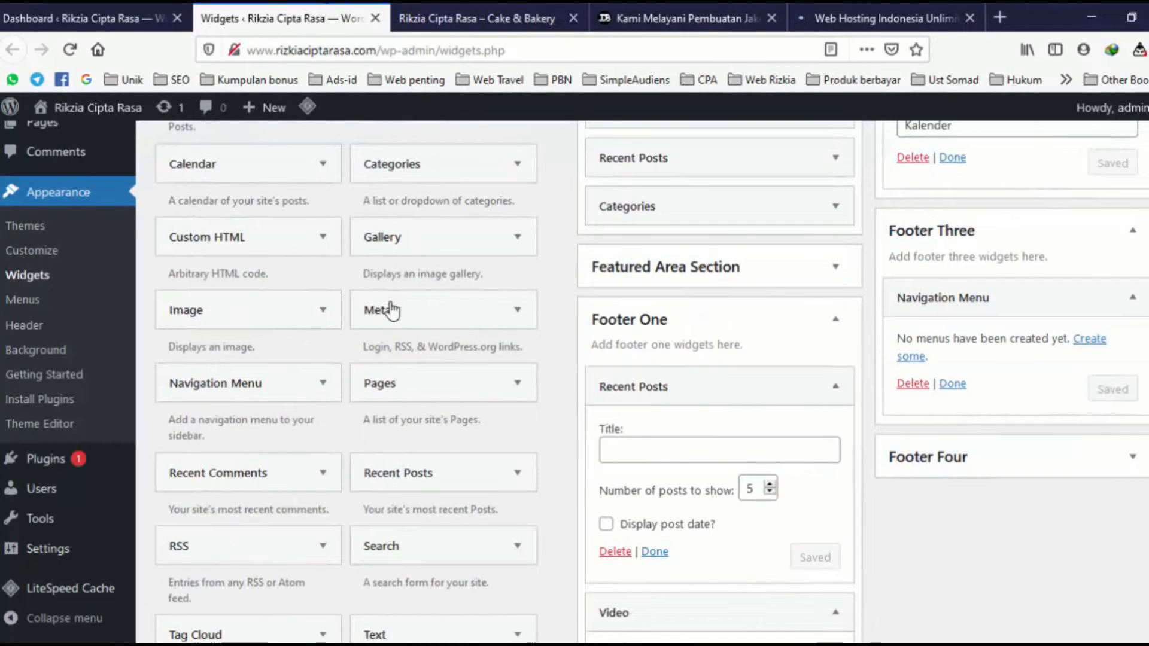
scroll(350, 374, "down", 4)
scroll(738, 392, "up", 2)
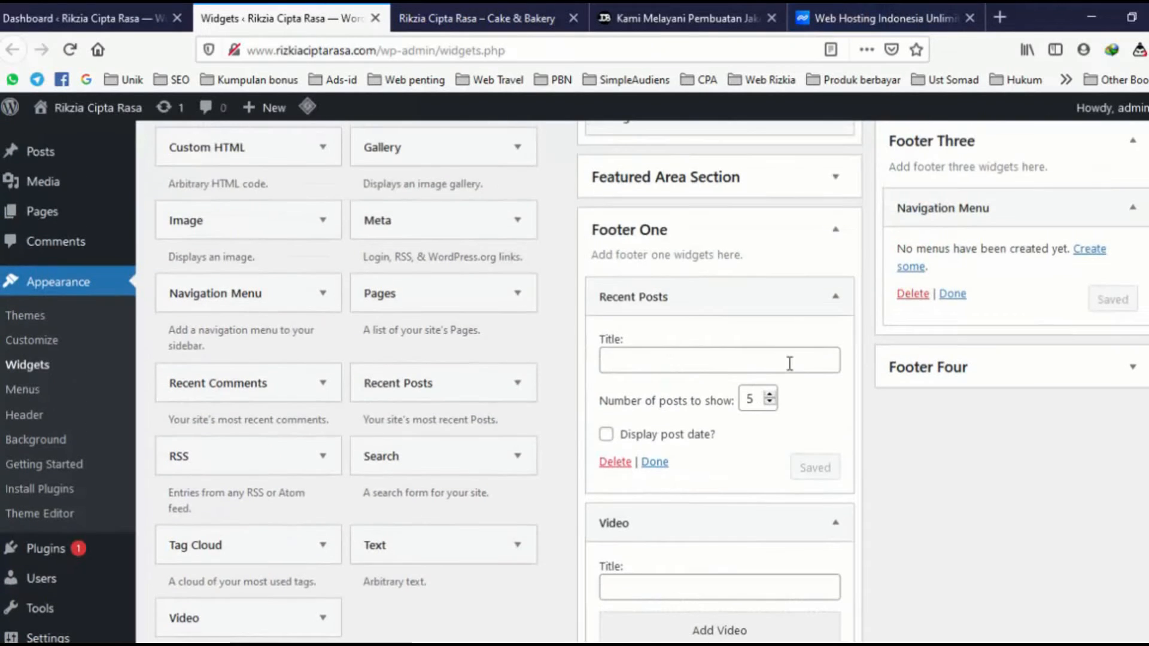
left_click(612, 464)
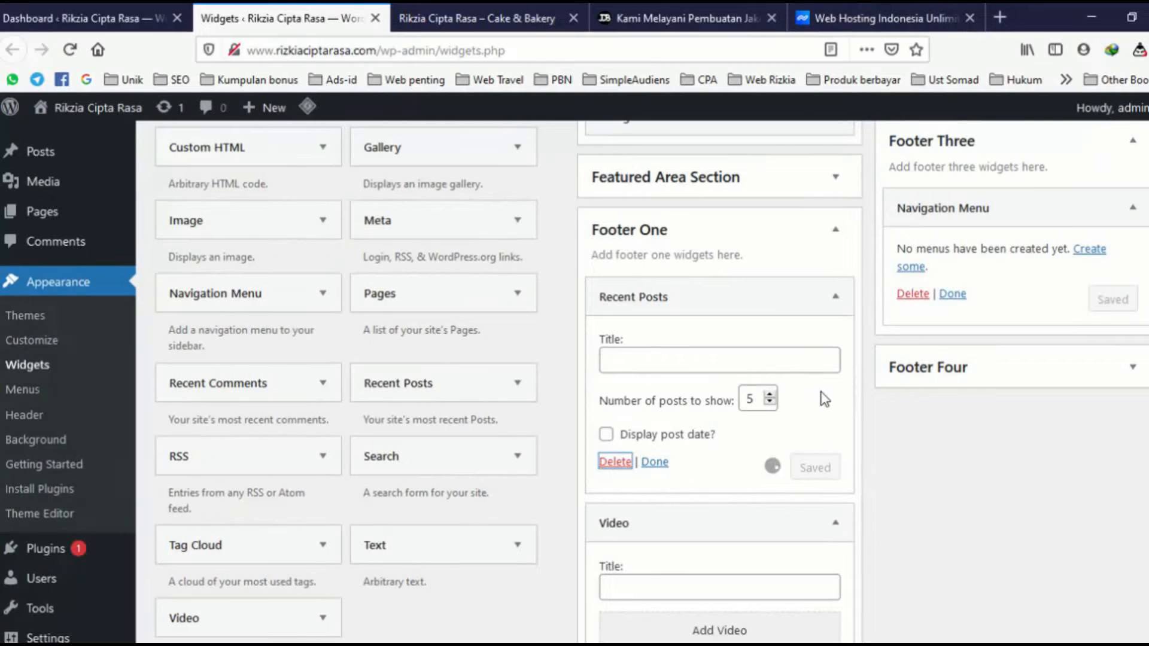
left_click(879, 18)
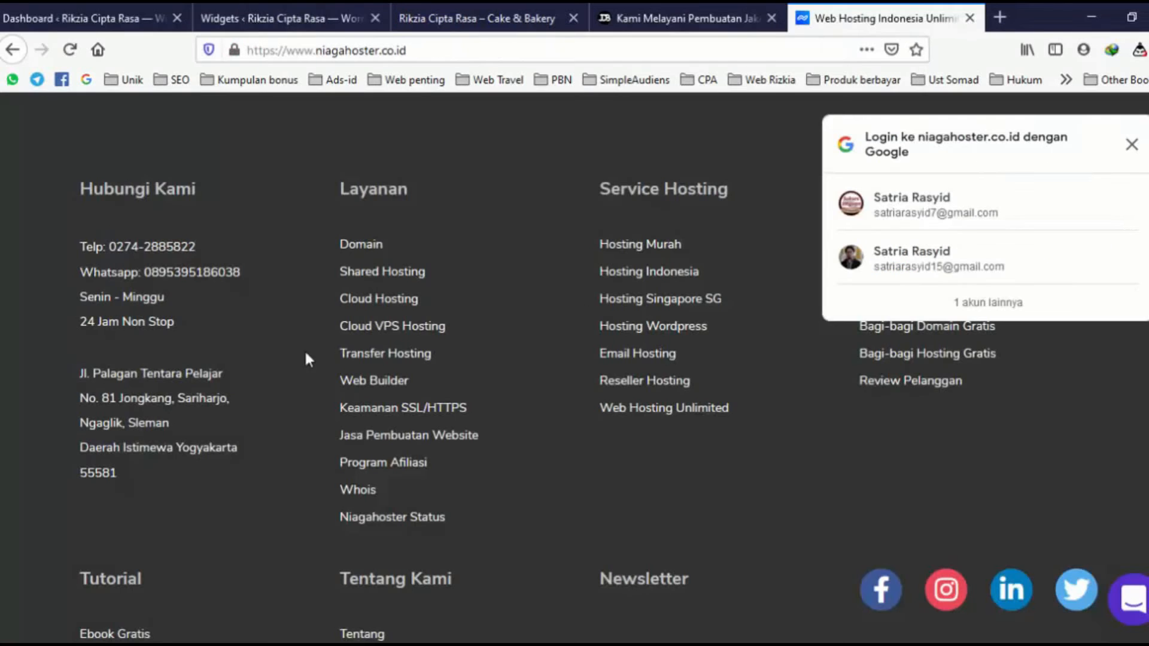
scroll(347, 368, "down", 3)
scroll(419, 95, "up", 1)
left_click(302, 18)
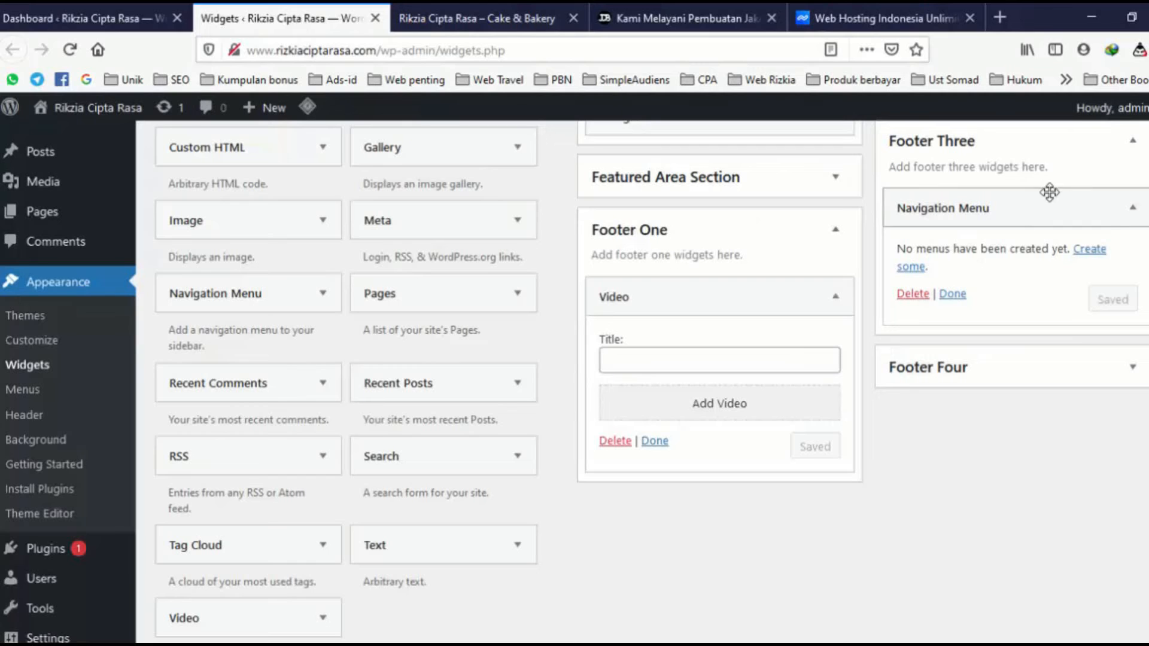
left_click(615, 441)
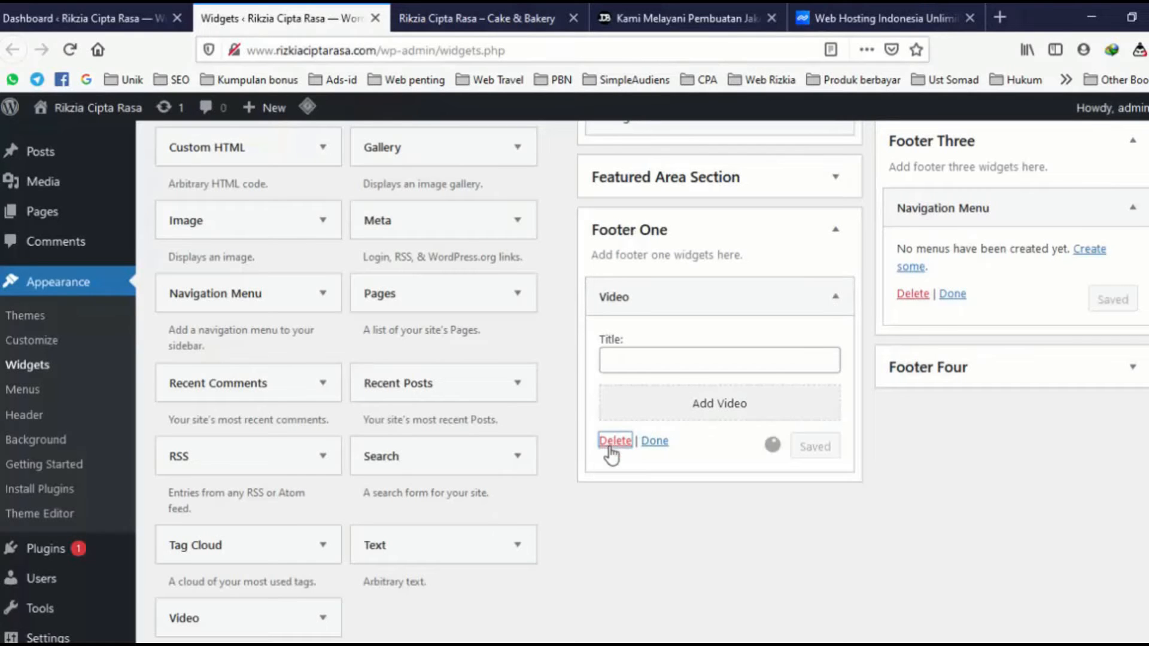
left_click(930, 294)
scroll(931, 293, "up", 3)
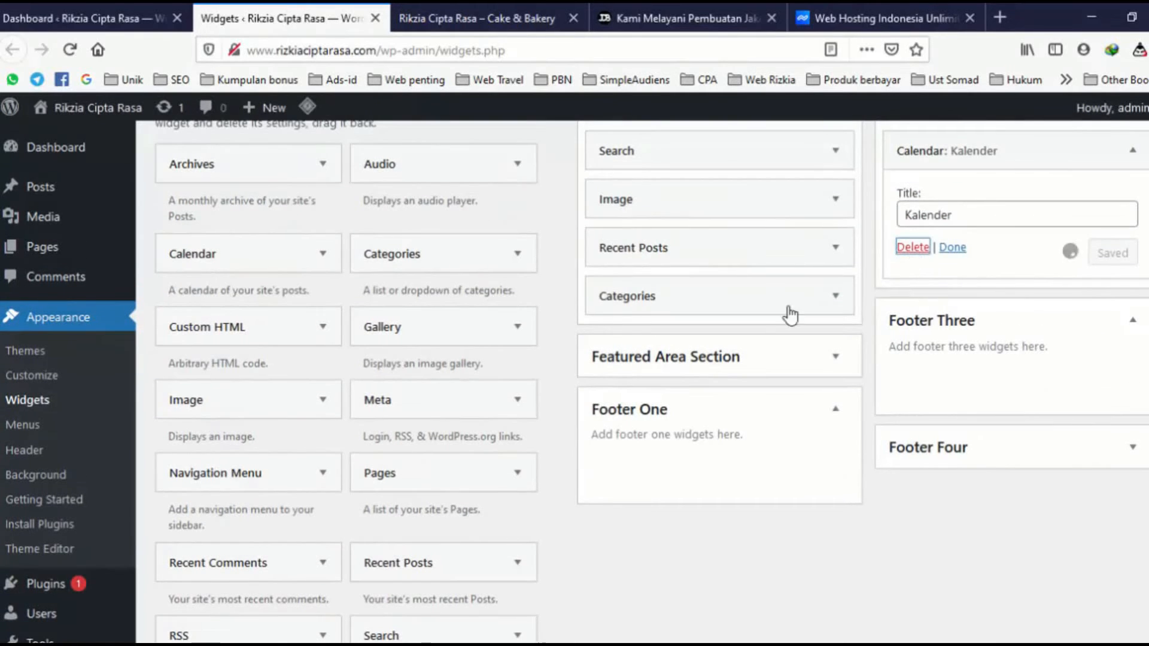
- Add a Text widget to the Footer One area
scroll(317, 496, "down", 3)
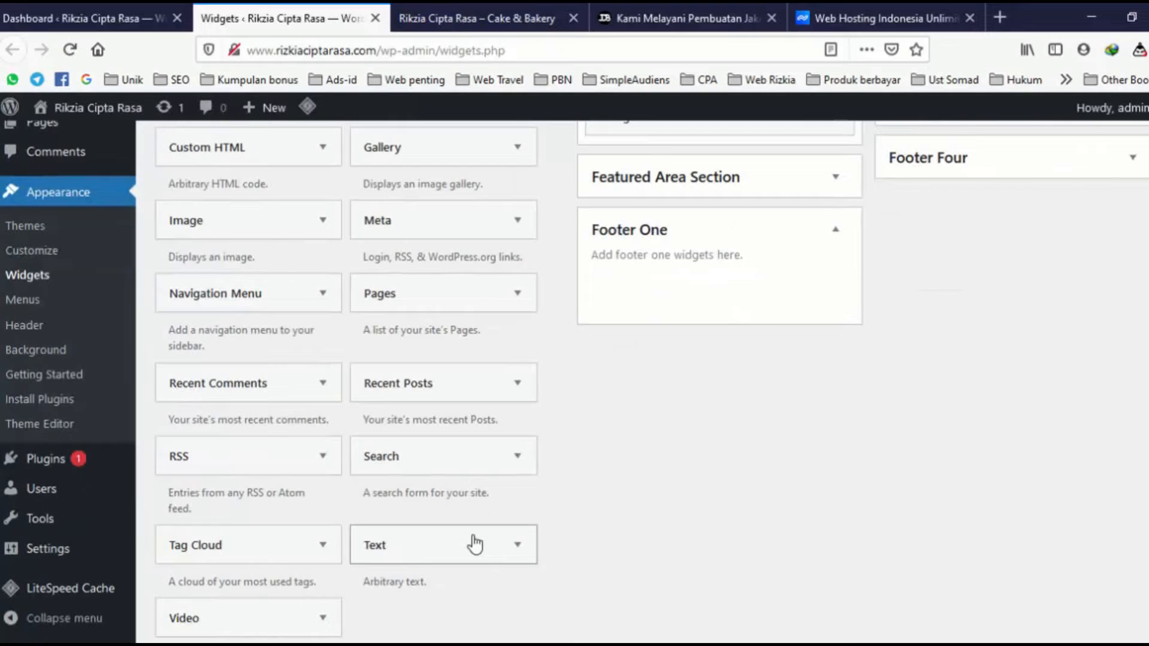
left_click_drag(464, 542, 721, 267)
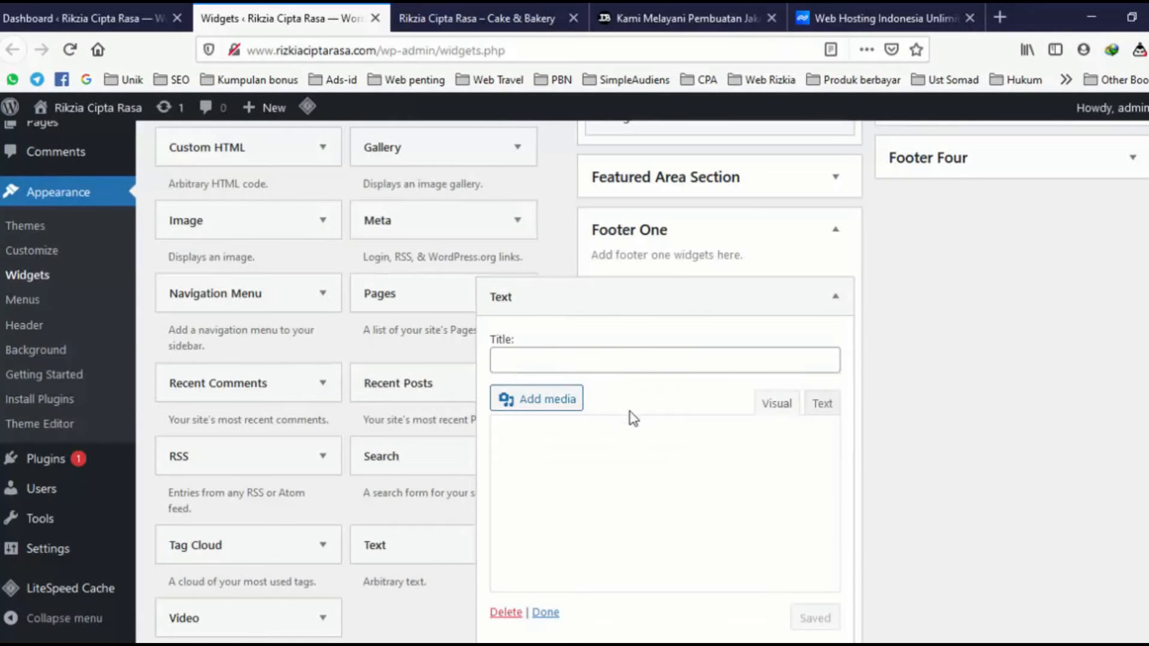
scroll(633, 418, "down", 3)
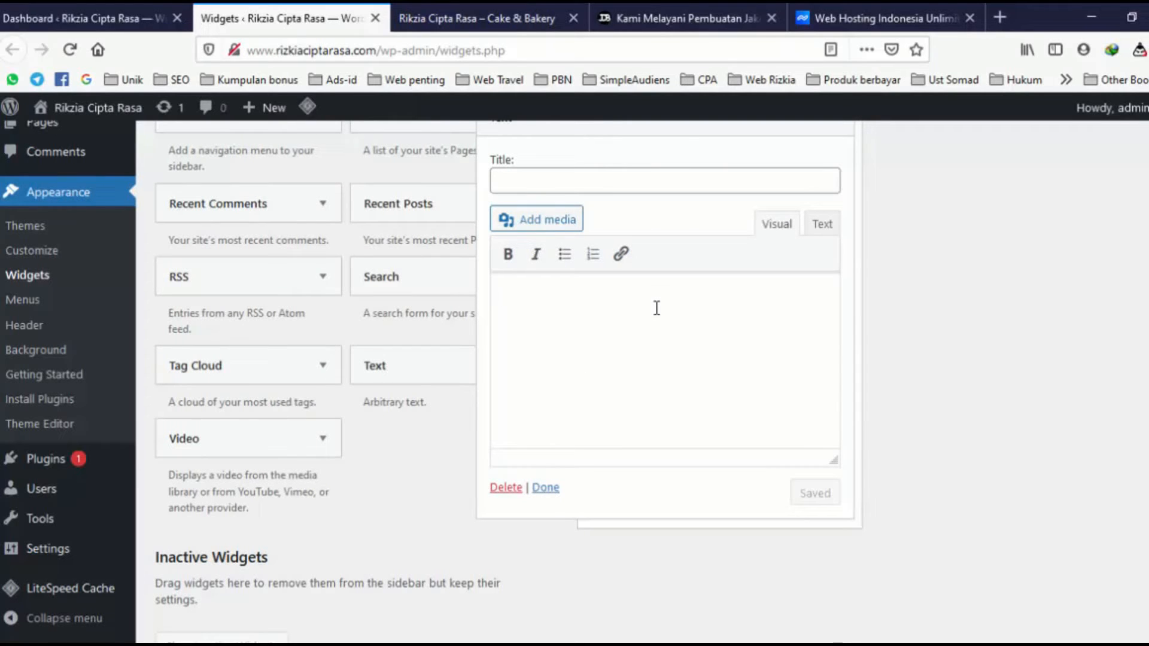
- Copy the contact details under Hubungi Kami in the Niagahoster footer into the body of the Footer One Text widget
left_click(922, 18)
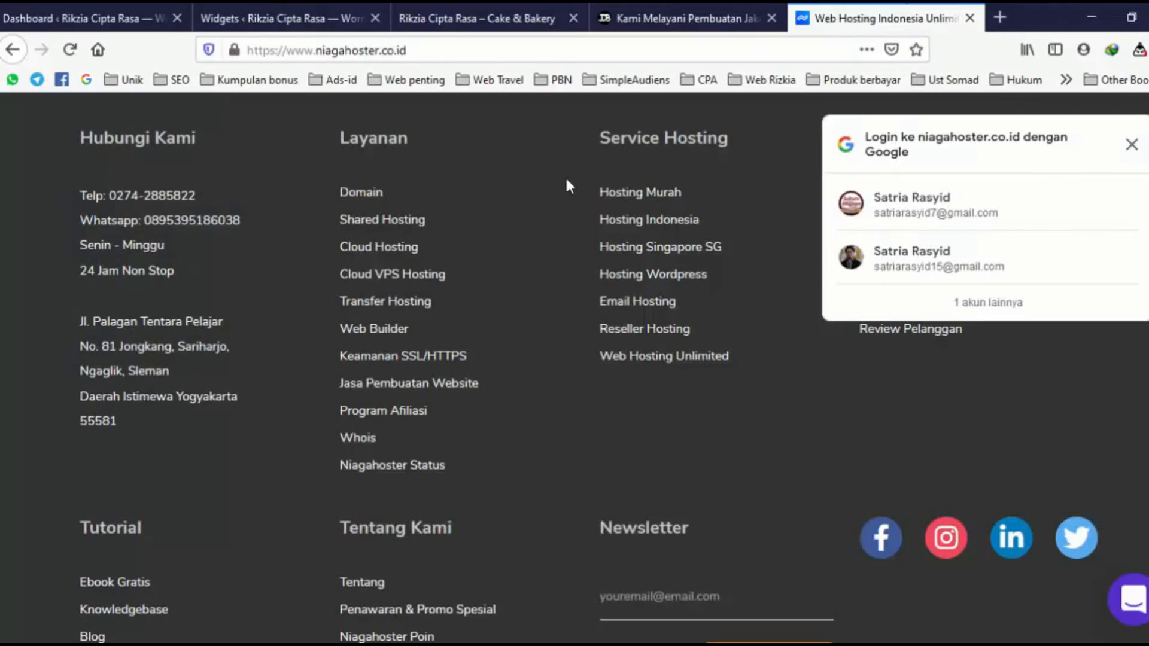
scroll(257, 295, "up", 1)
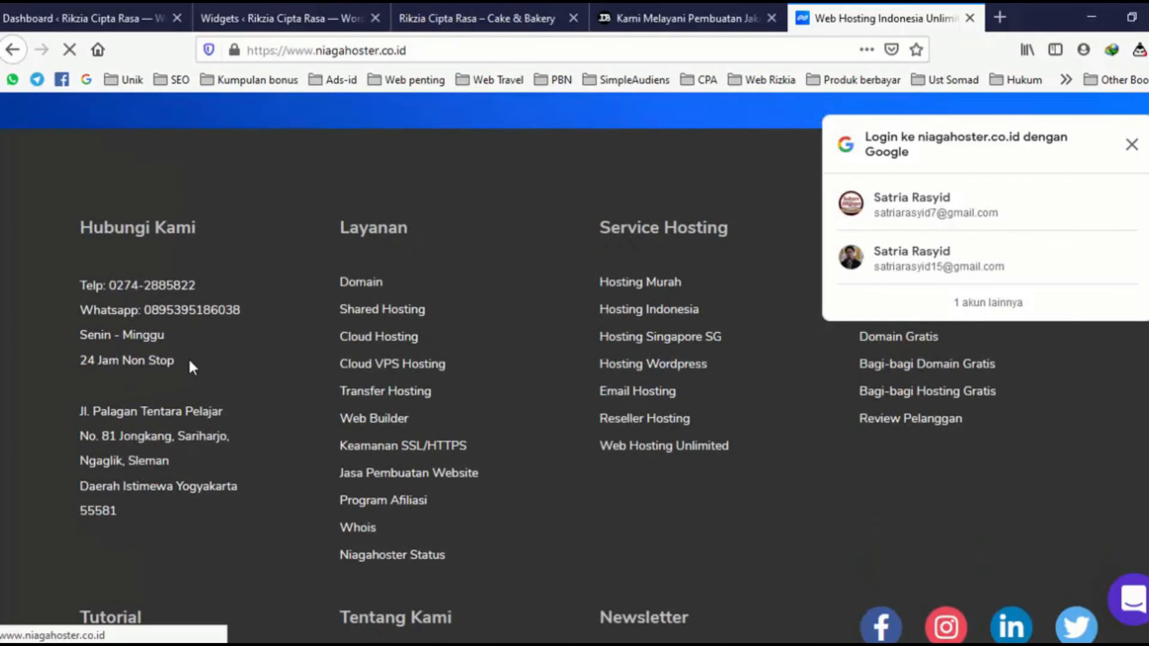
left_click_drag(188, 358, 83, 281)
left_click_drag(154, 532, 78, 292)
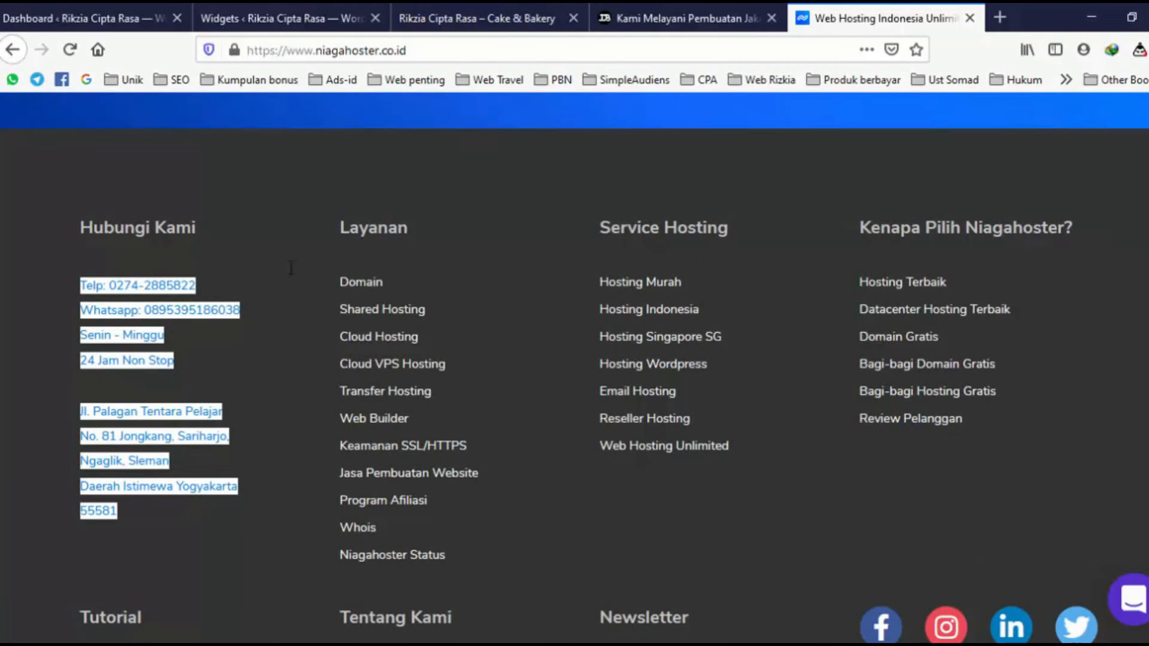
left_click(323, 9)
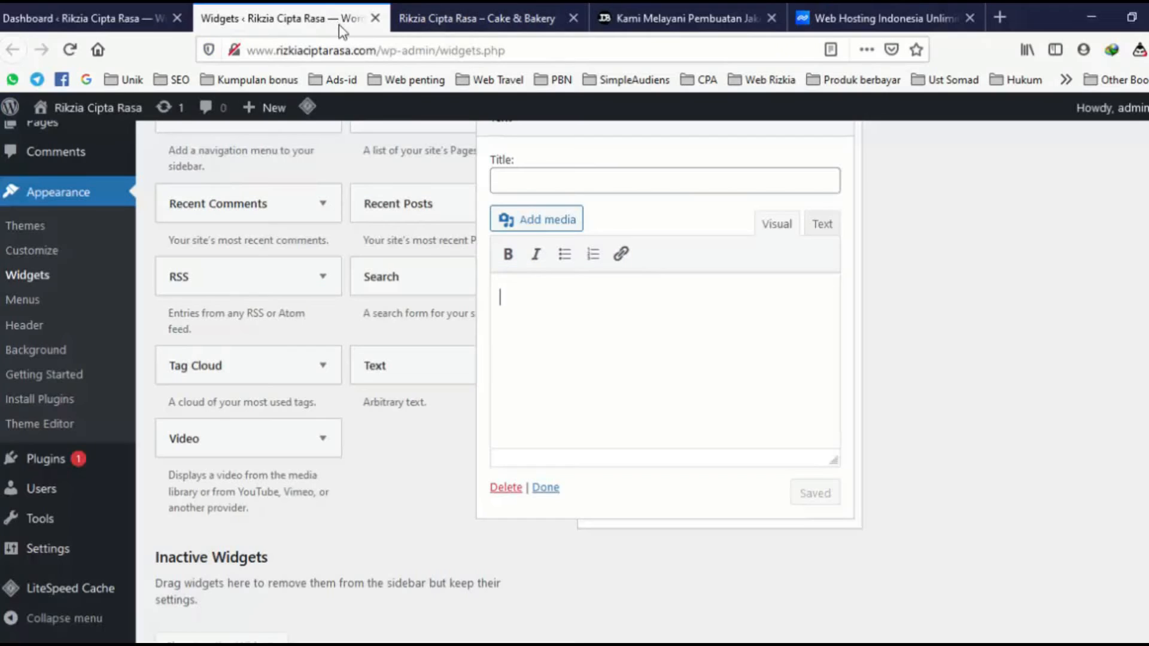
key("ctrl+v")
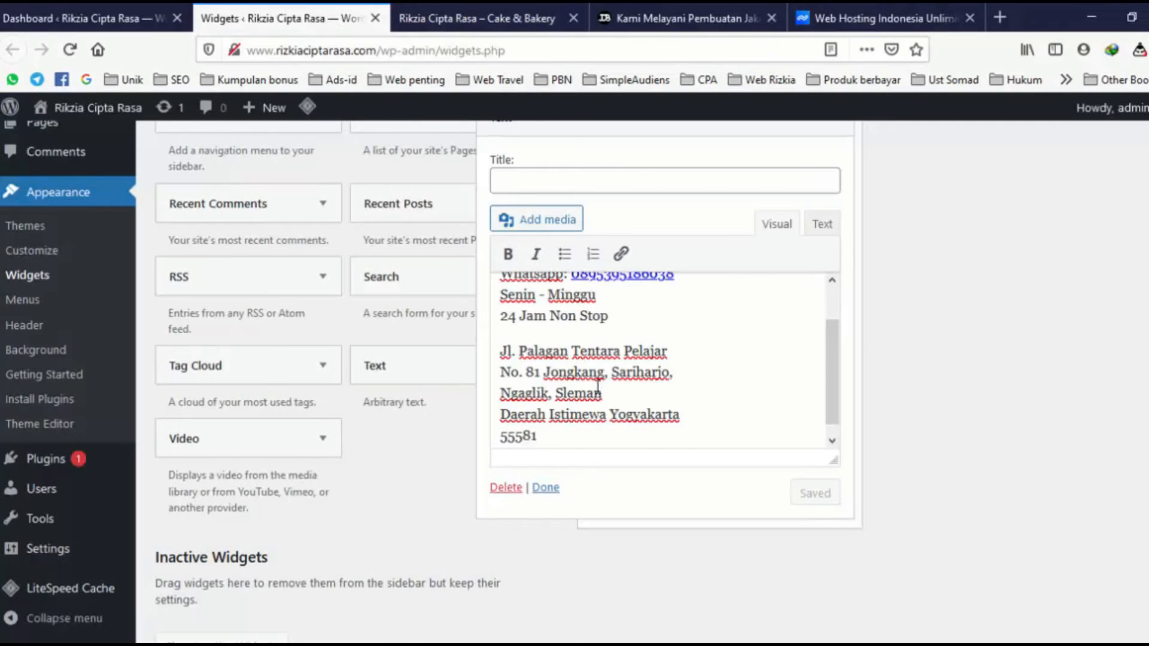
scroll(641, 372, "up", 2)
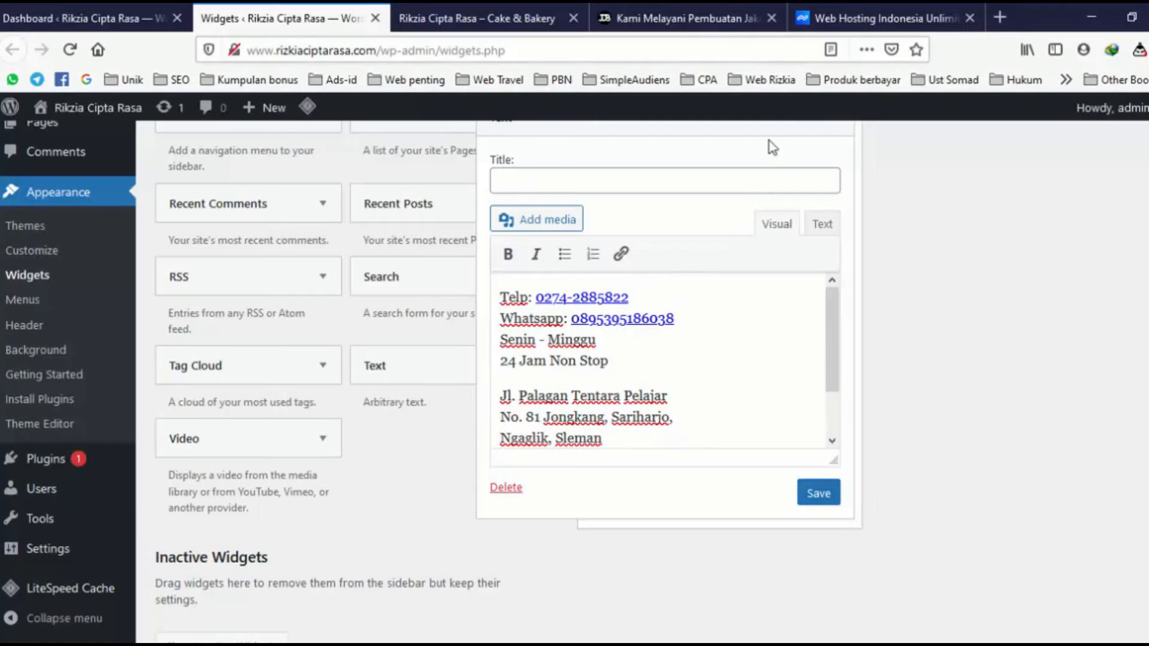
- Save the Footer One Text widget and collapse it
scroll(784, 180, "up", 3)
left_click(837, 209)
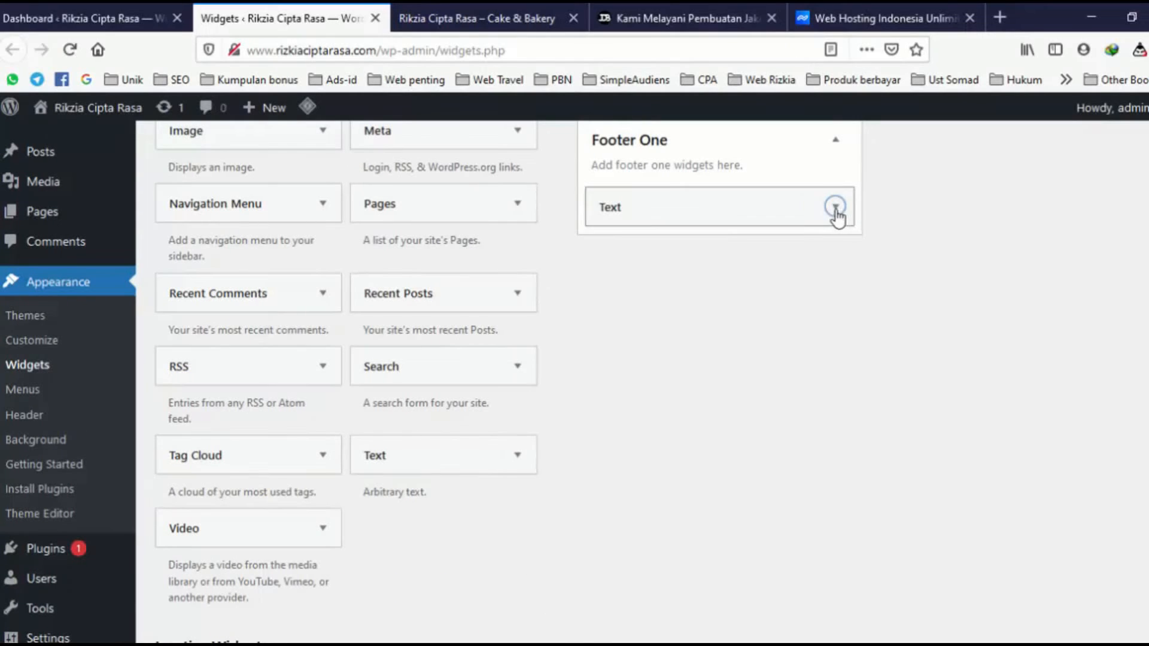
left_click(835, 211)
left_click(817, 586)
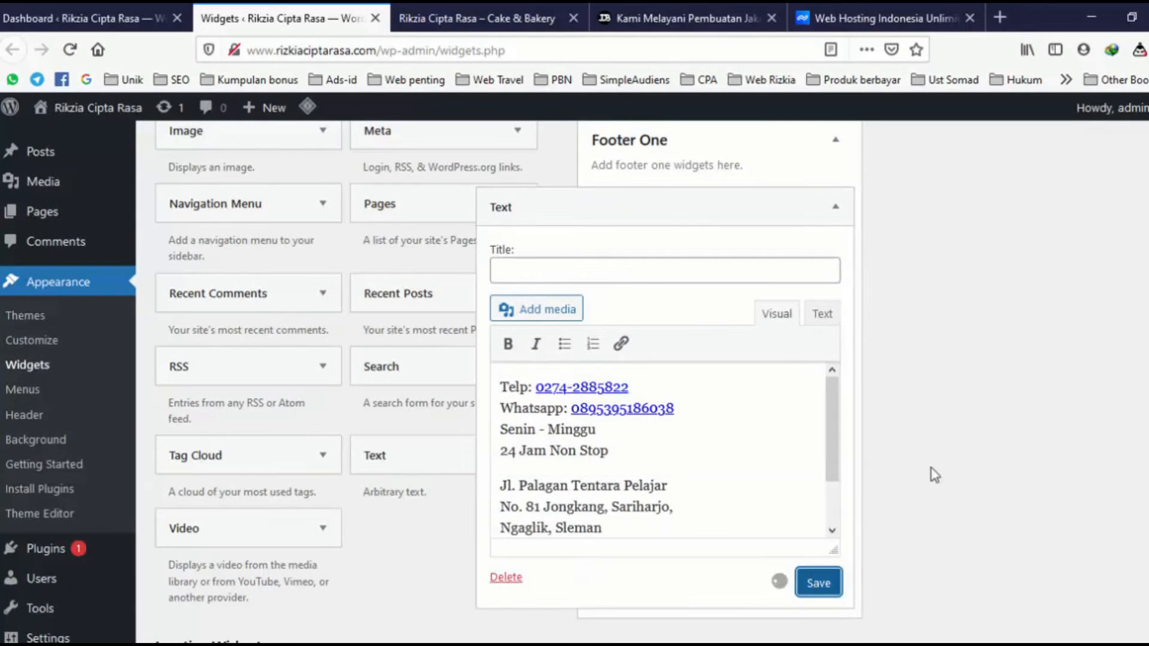
left_click(837, 207)
- Add a Text widget to the Footer Two area and consult the Niagahoster footer's link columns as an example
scroll(610, 312, "up", 2)
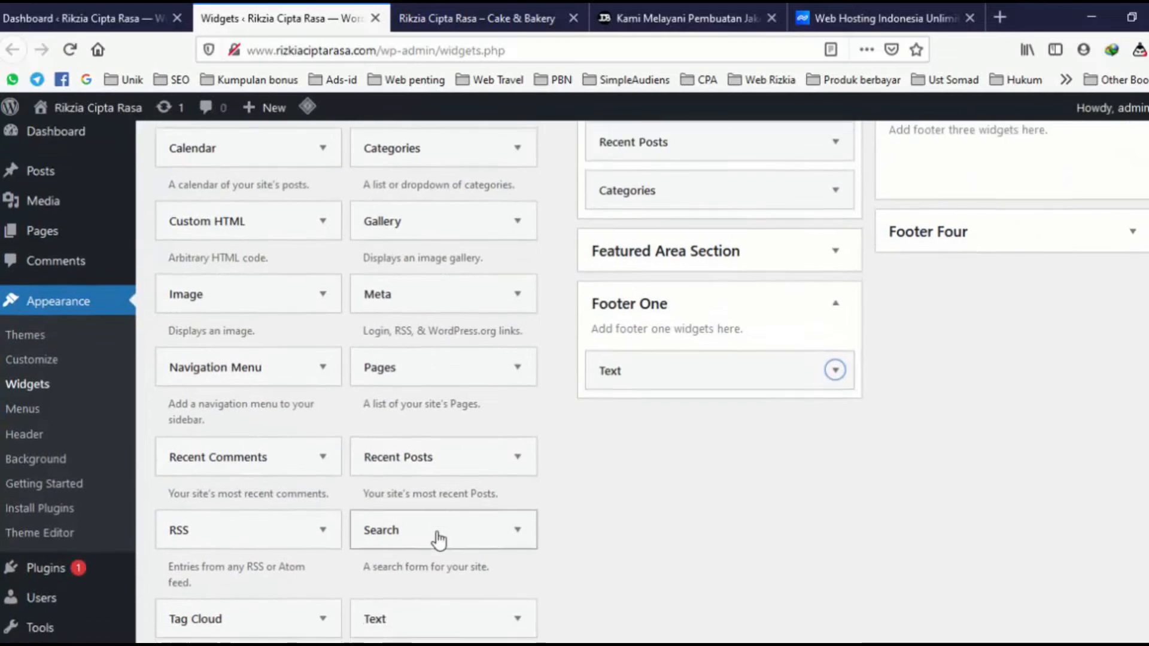
left_click_drag(441, 541, 1017, 234)
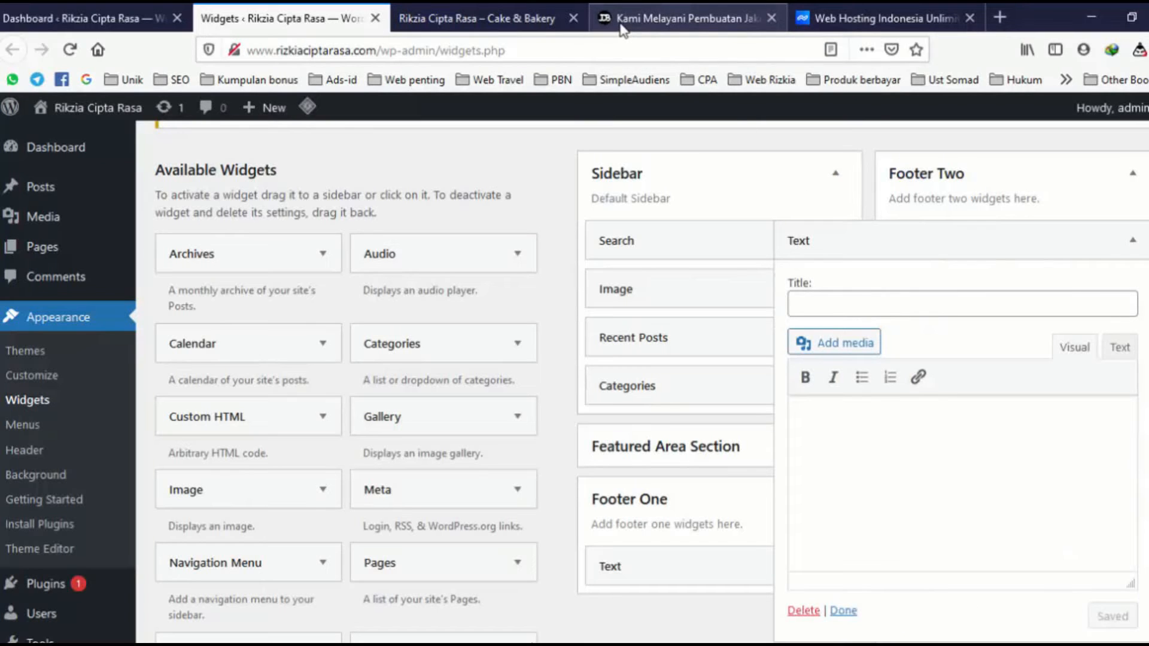
left_click(499, 10)
left_click(862, 16)
scroll(422, 420, "down", 3)
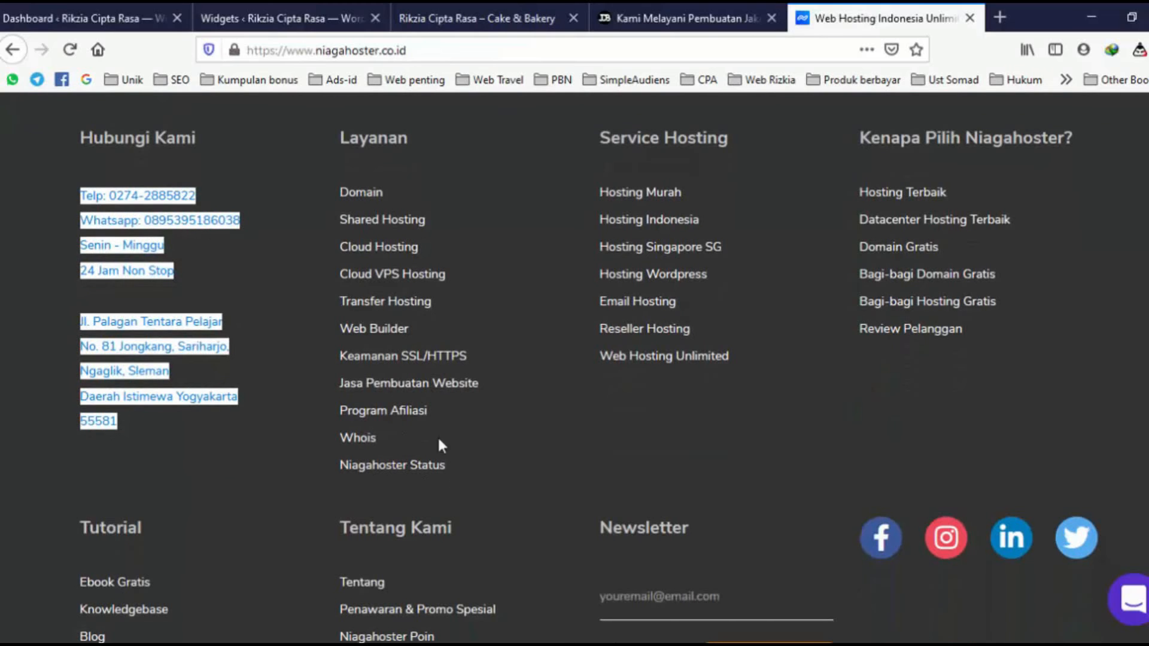
- Enter the lines Tentang Kami, Cara Pemesanan, Cara Refund and Cara Pengiriman in the Footer Two Text widget
left_click(310, 2)
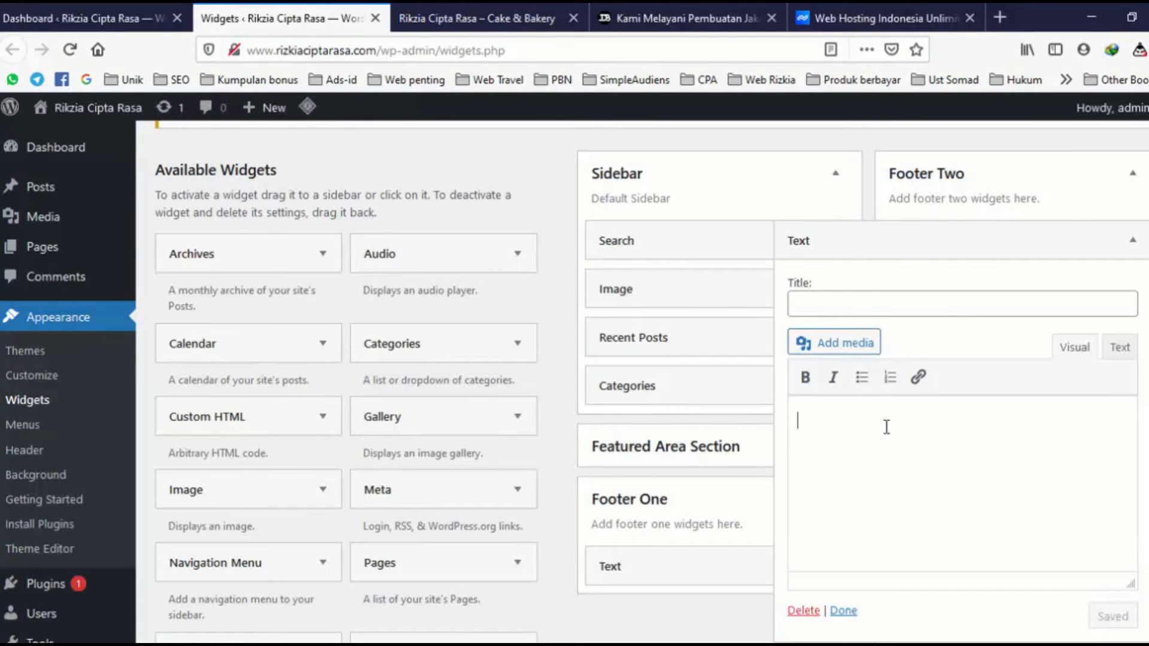
type("g Kami")
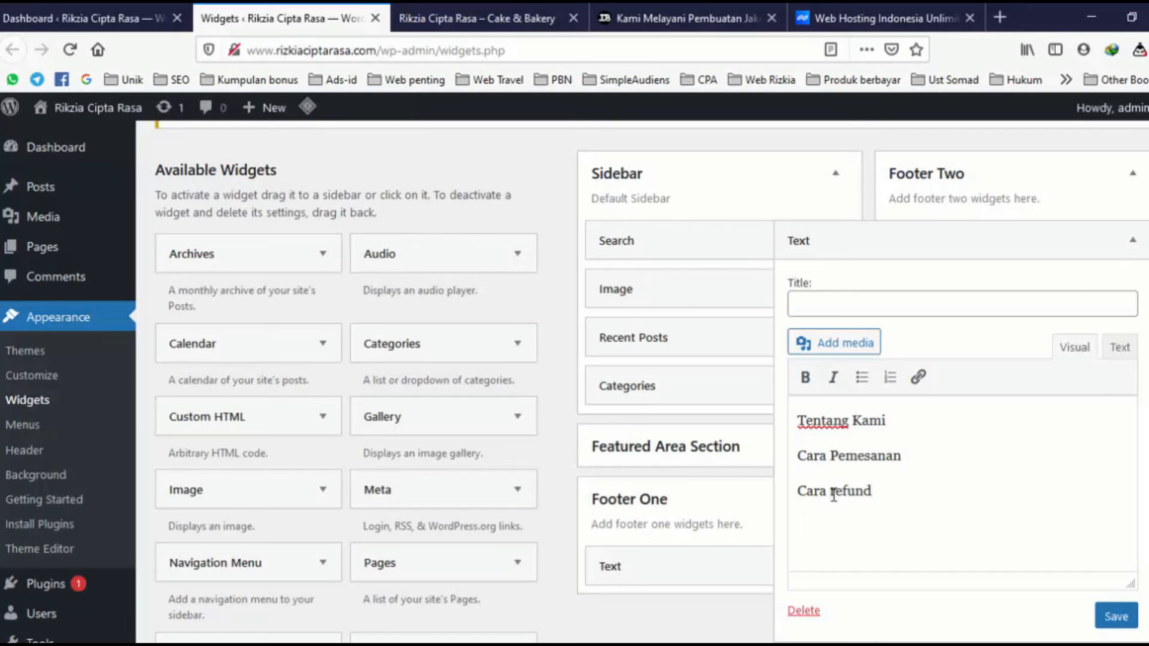
type("R")
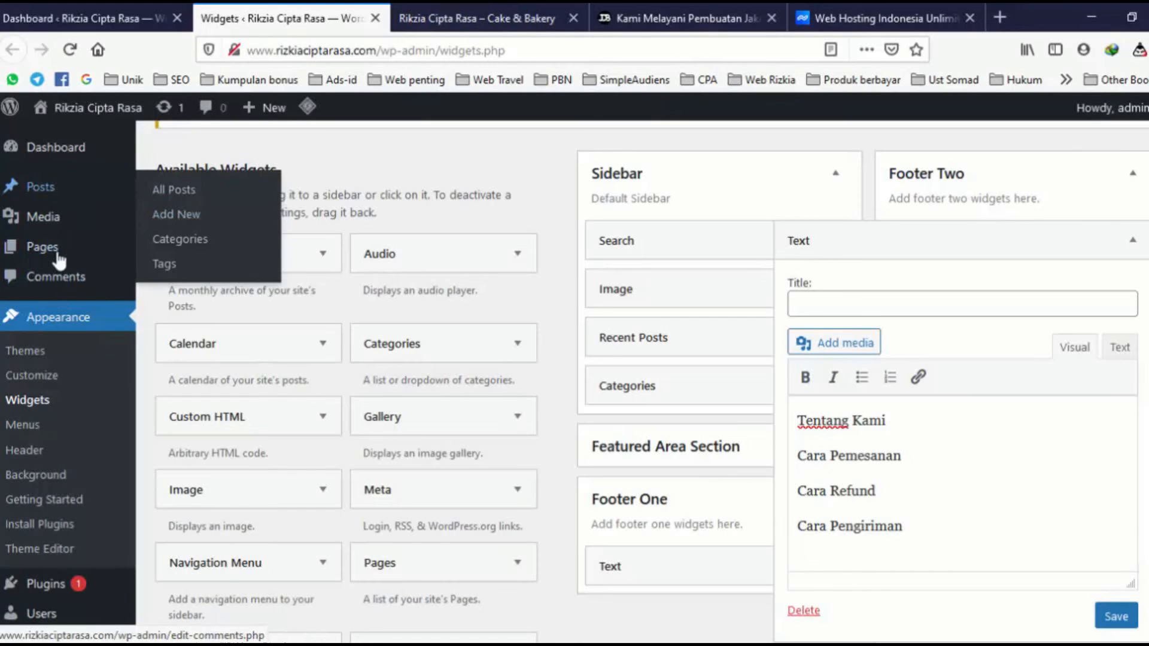
- Open the editor for adding a new WordPress page in a separate browser tab and switch to it
mouse_move(54, 255)
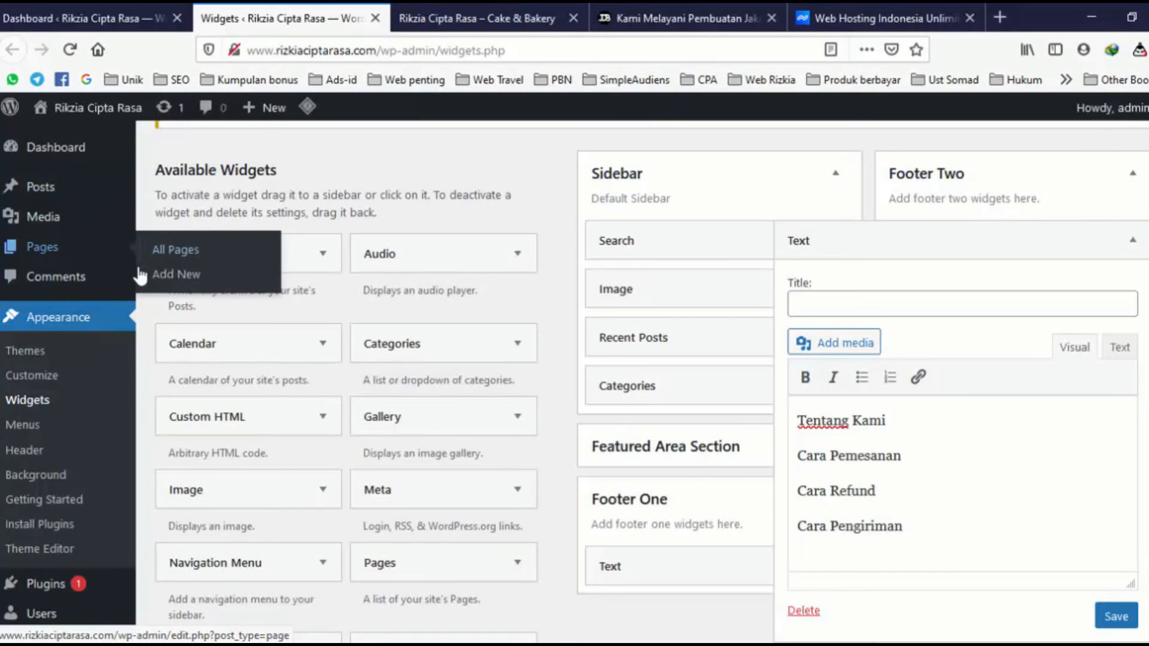
right_click(179, 279)
left_click(203, 289)
left_click(395, 18)
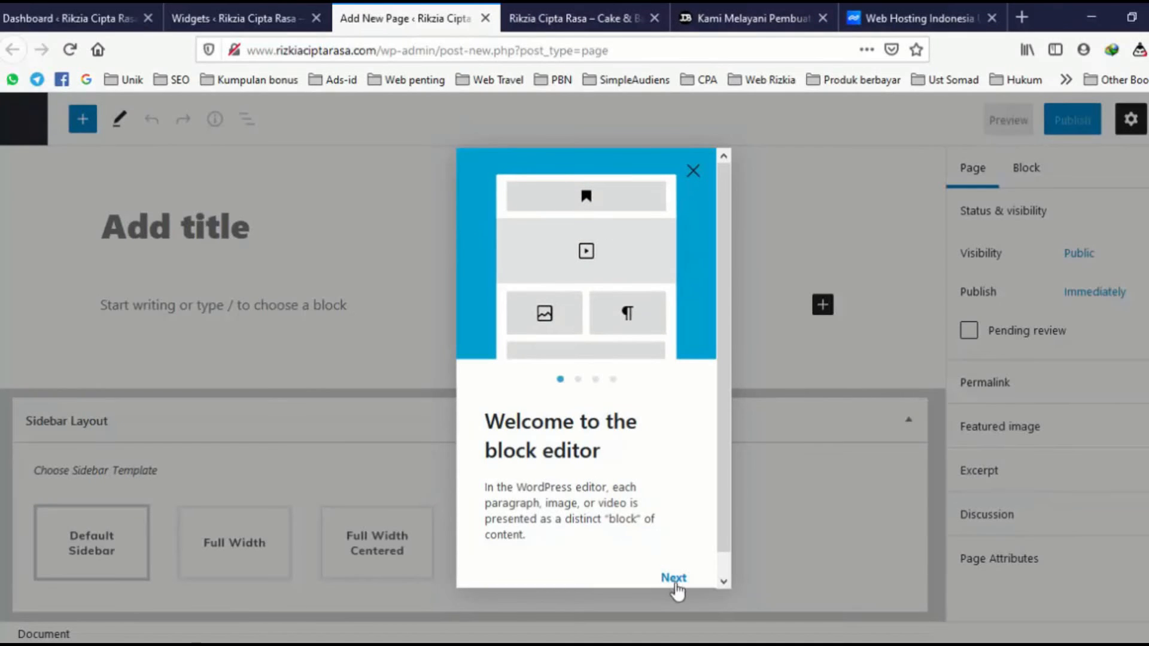
- Dismiss the block editor's welcome guide and title the new page Tentang Kami
left_click(676, 579)
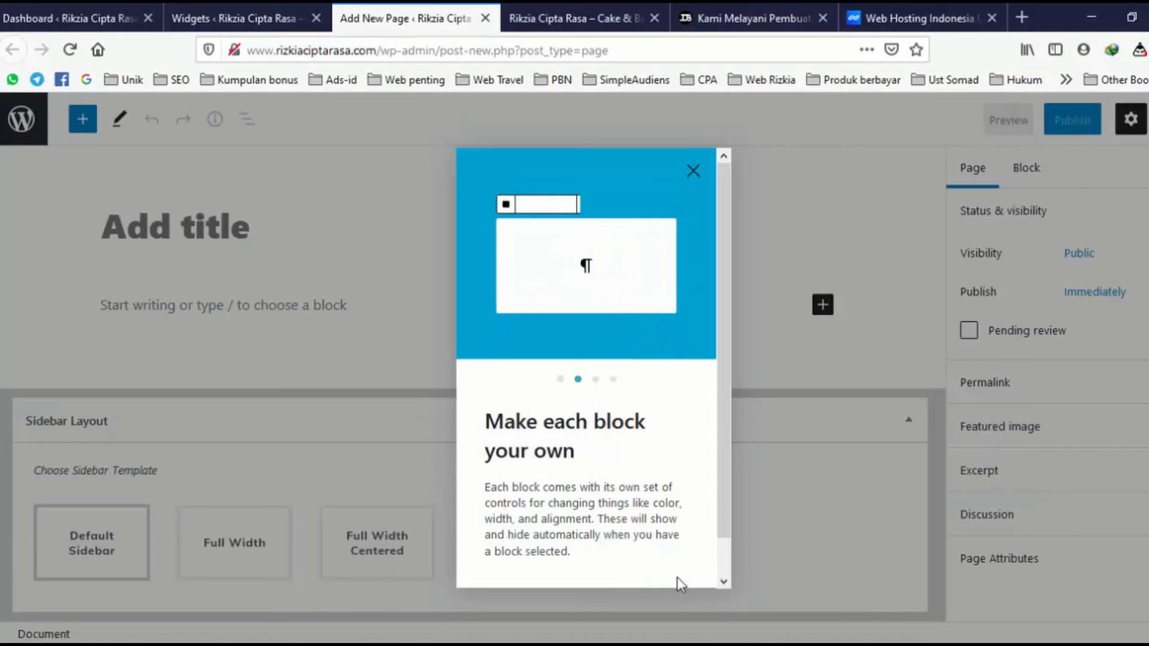
left_click(691, 171)
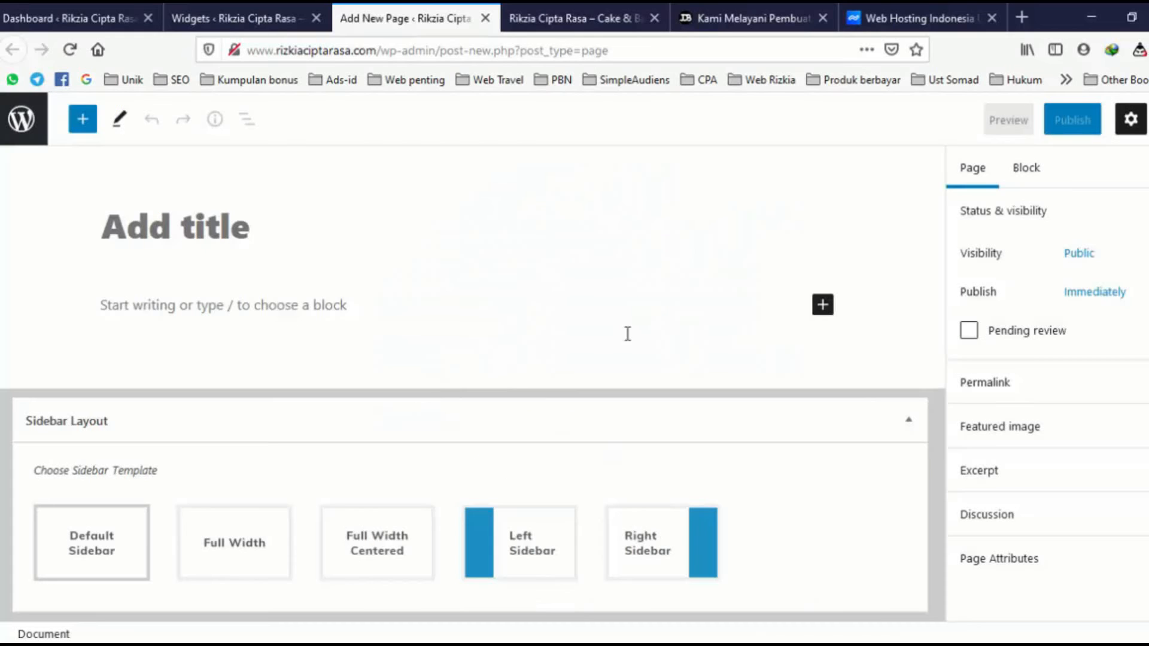
left_click(185, 237)
type("Te")
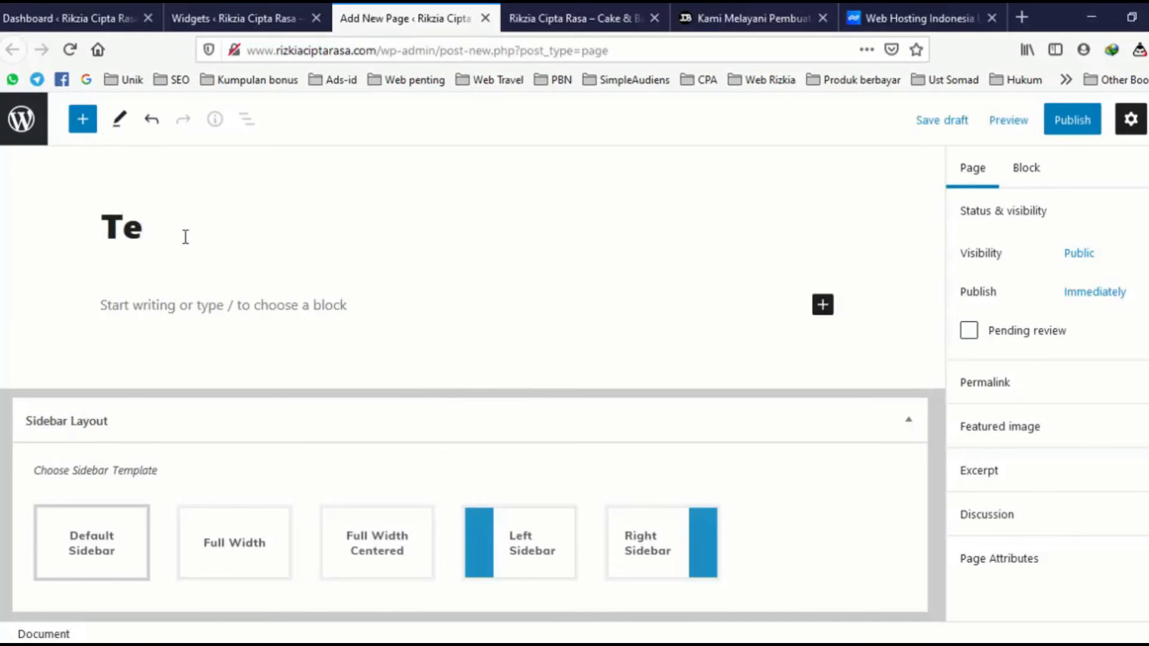
type("ntang Kami")
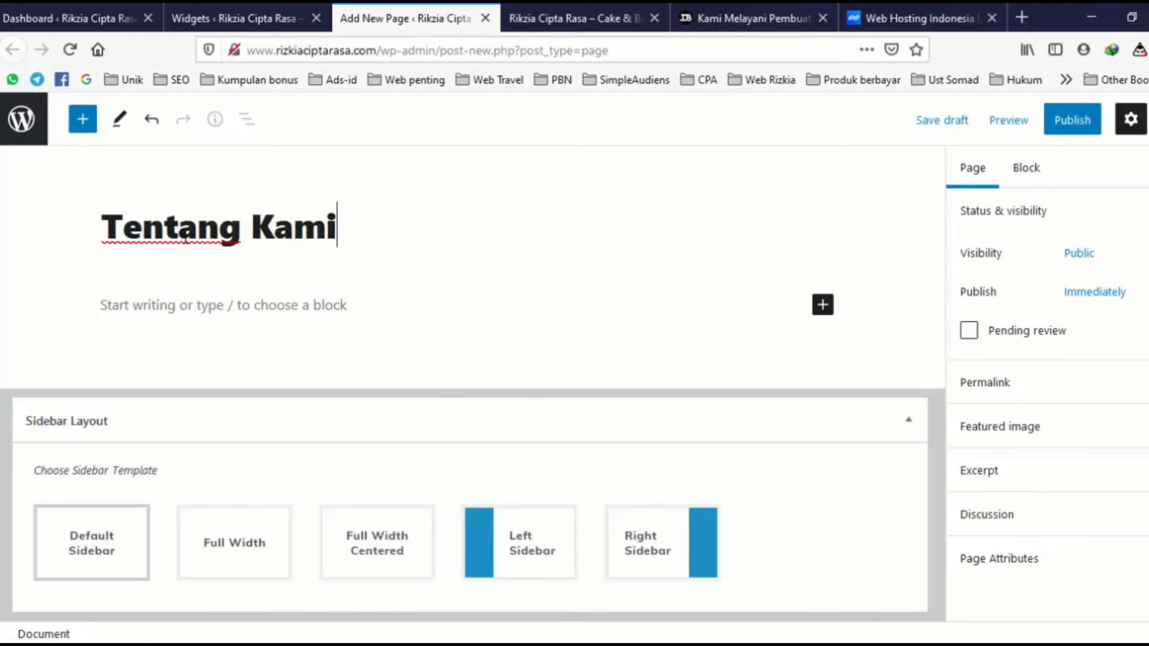
- Publish the Tentang Kami page with an empty body and copy its link
left_click(220, 301)
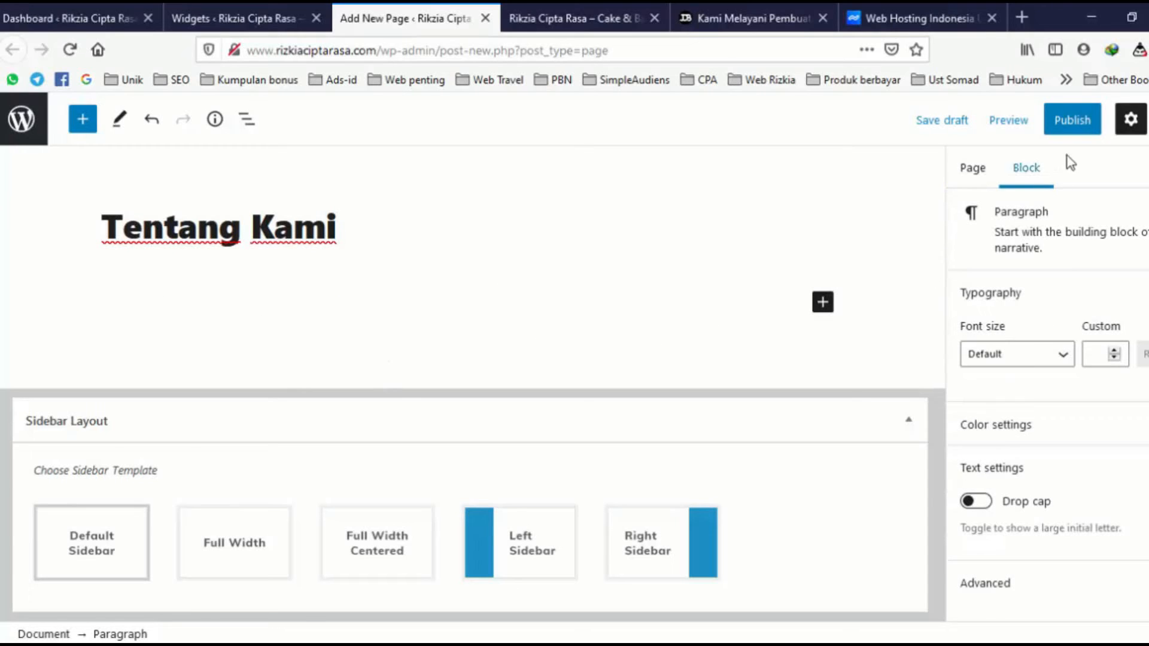
left_click(1069, 120)
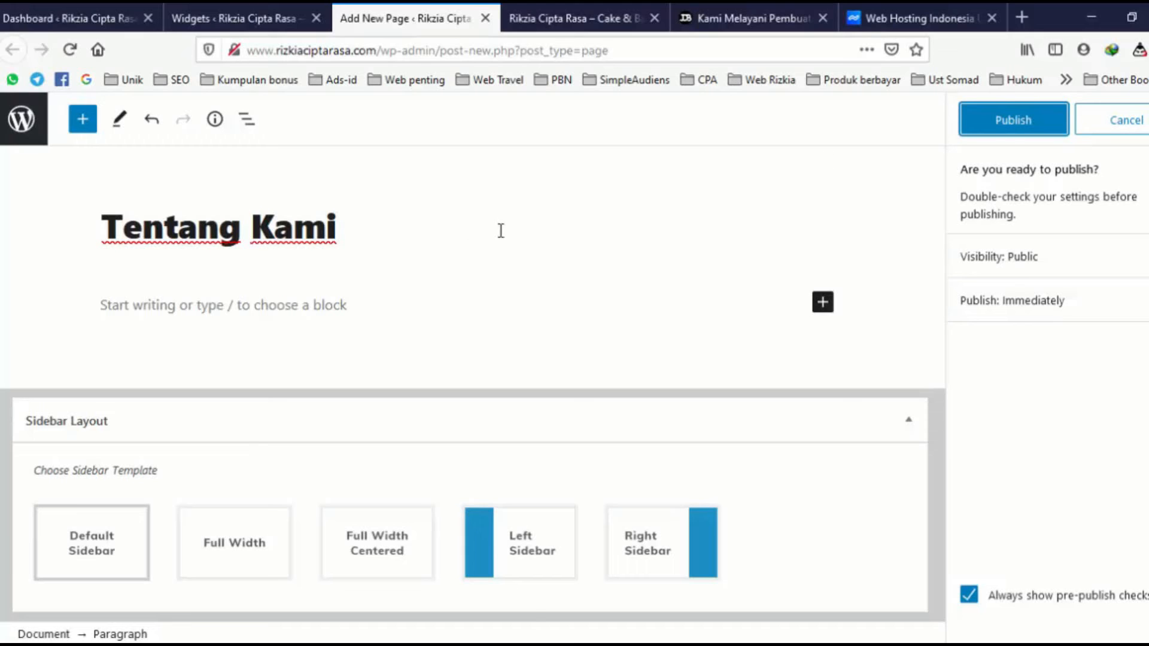
left_click(1004, 127)
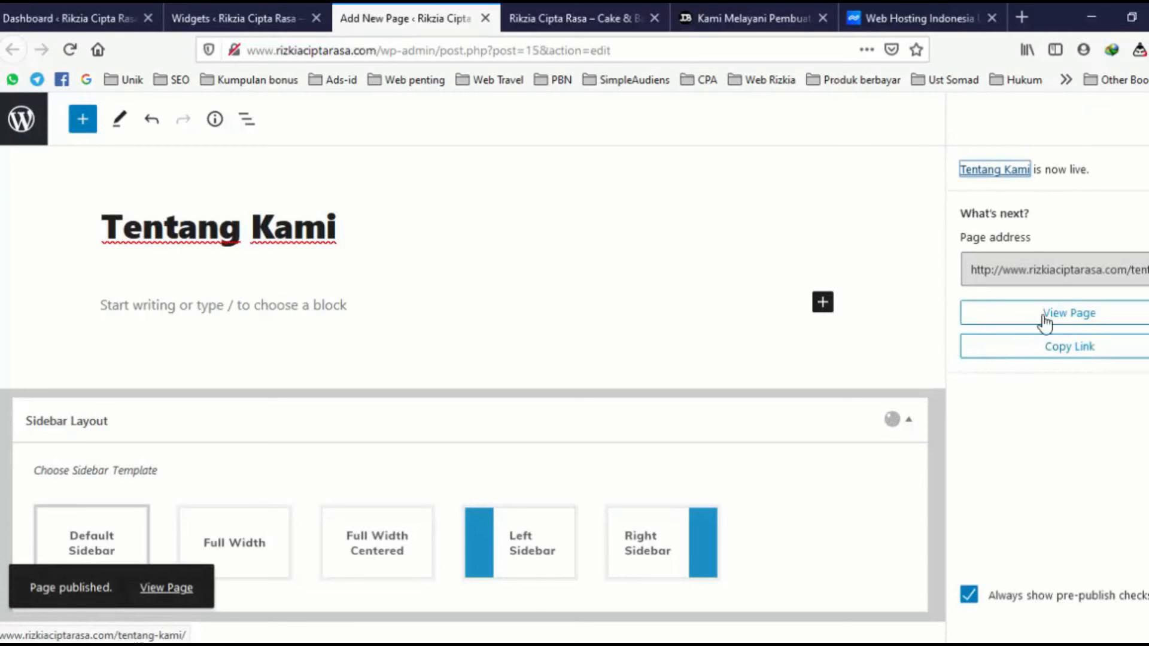
right_click(1067, 346)
left_click(990, 352)
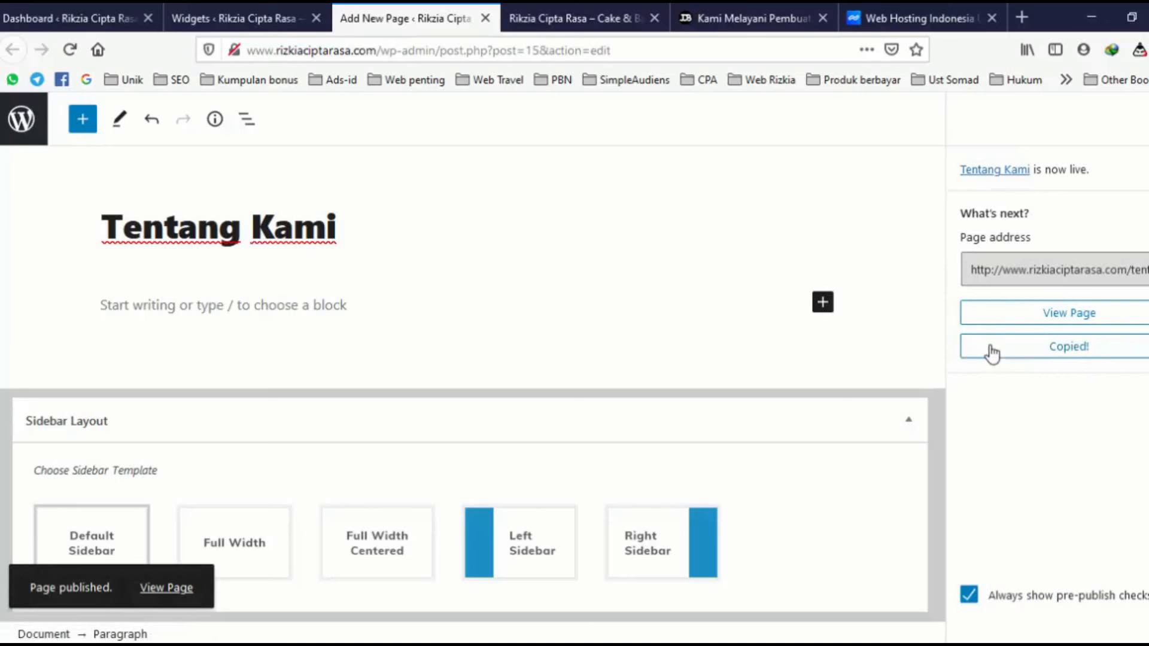
- Link the Tentang Kami line in the Footer Two Text widget to the copied tentang-kami page address, then save and collapse the widget
left_click(205, 16)
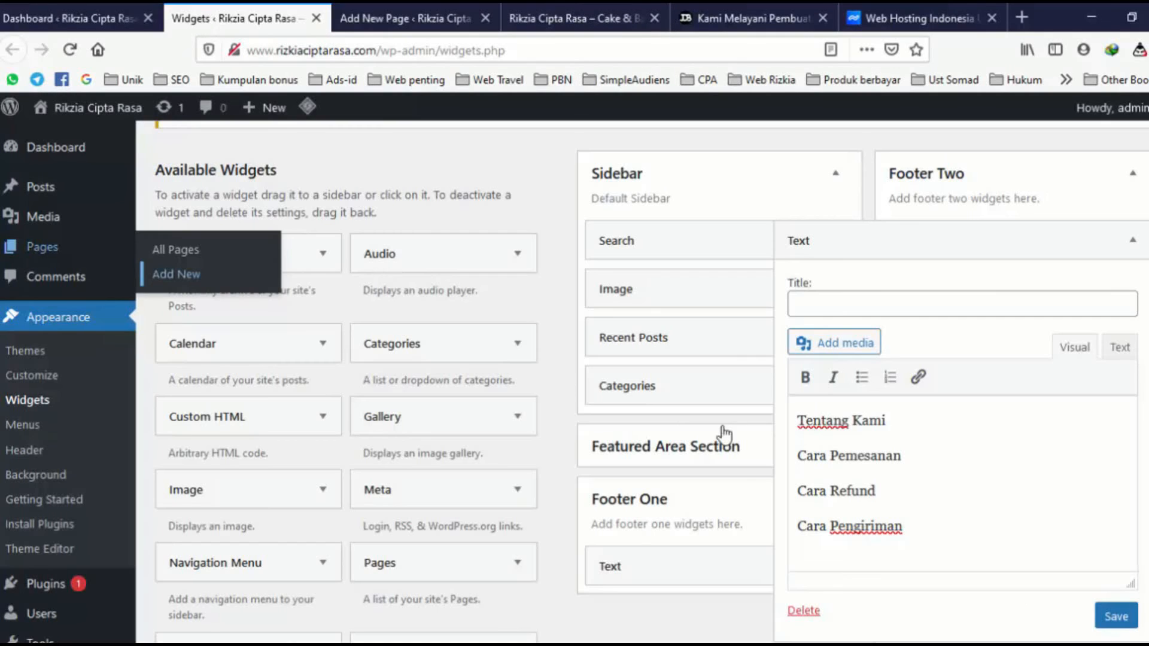
left_click_drag(903, 419, 798, 404)
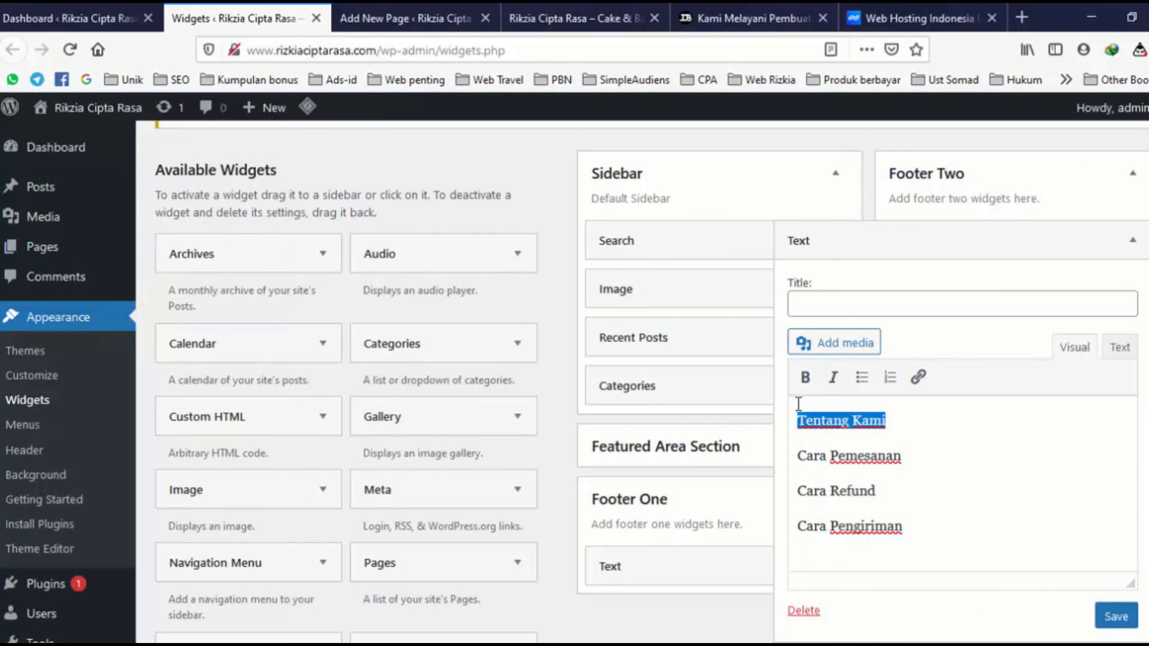
left_click(919, 377)
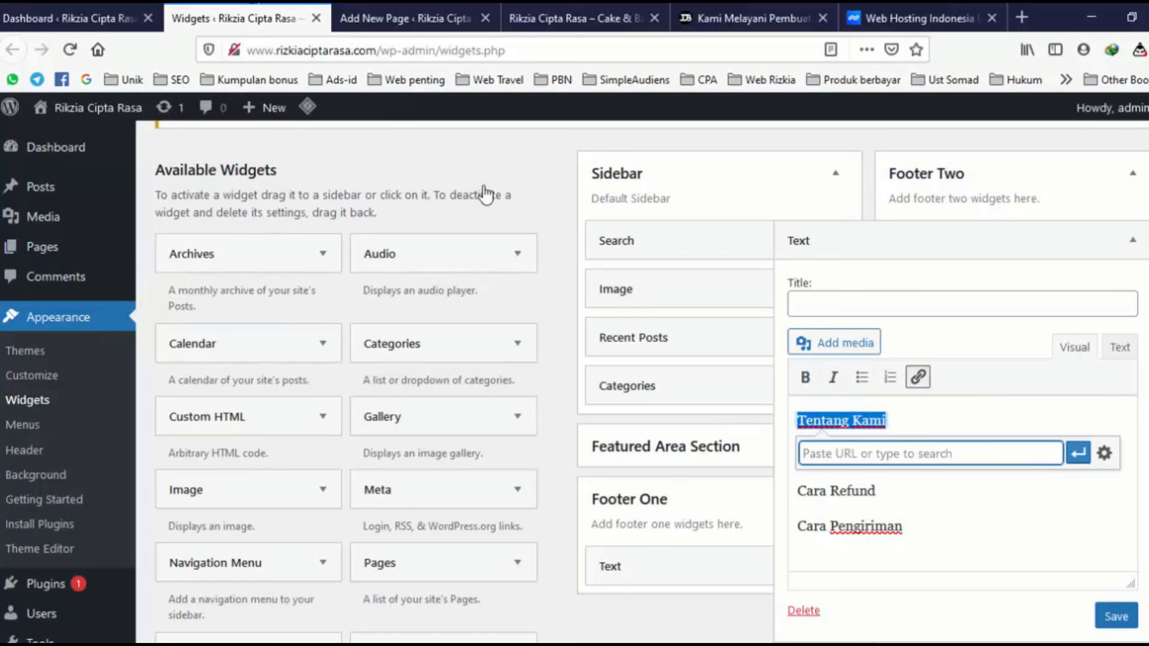
key("ctrl+v")
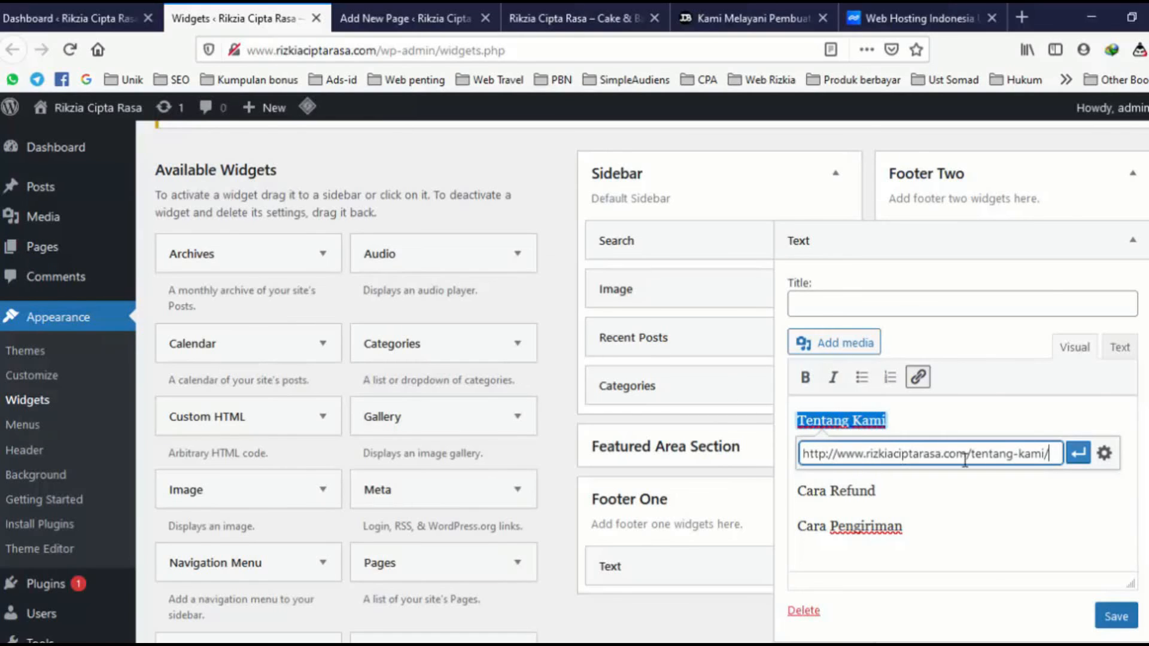
left_click(1077, 453)
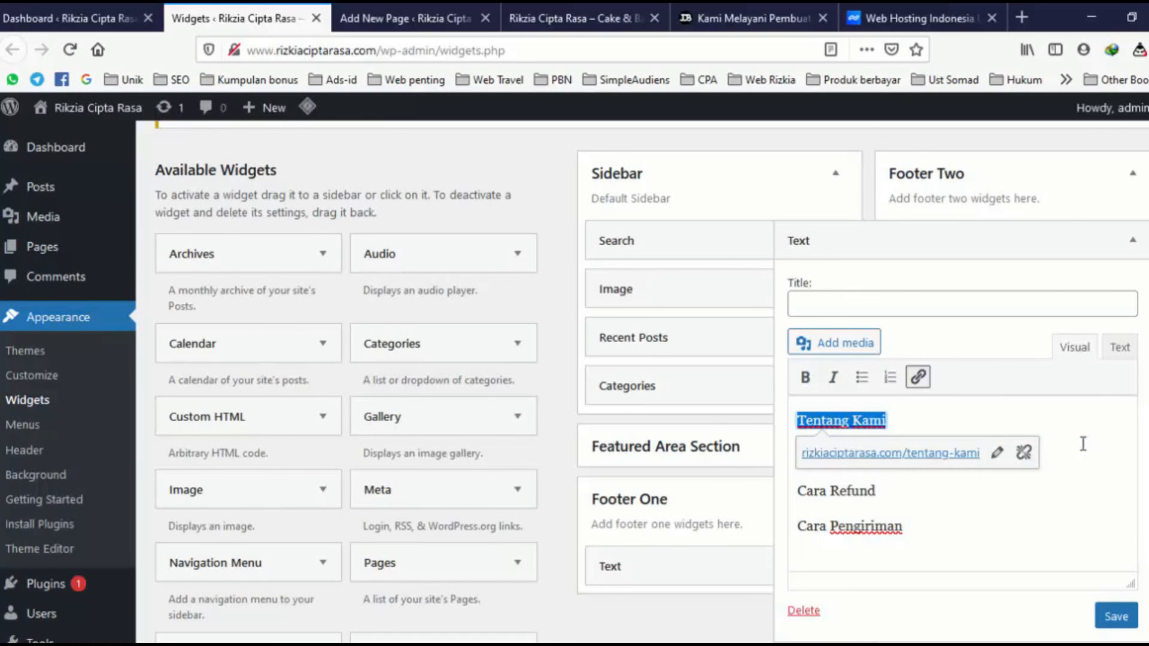
left_click(827, 491)
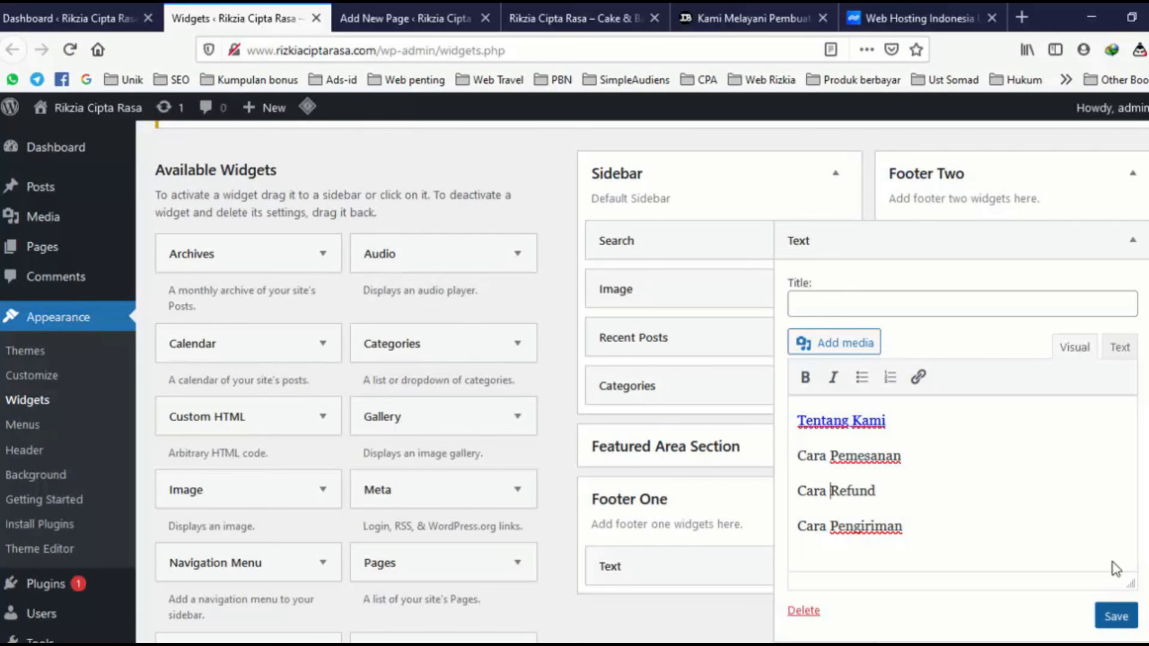
left_click(1114, 617)
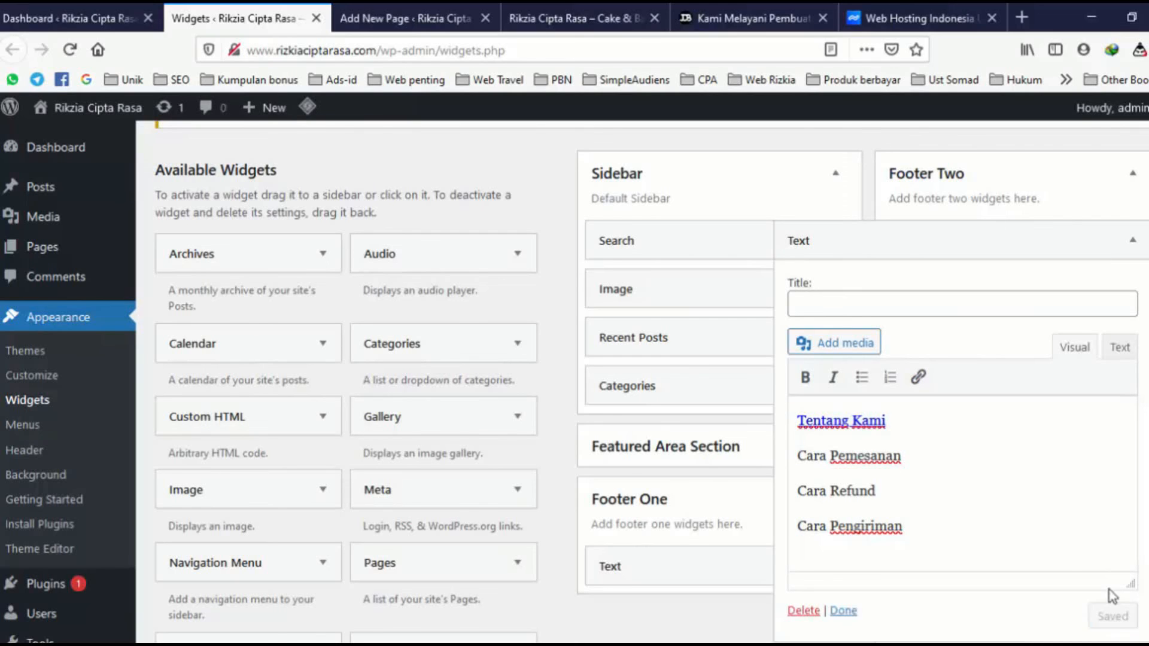
left_click(1132, 239)
- Reload the site's front page and examine the contact details and page links in its footer
left_click(562, 15)
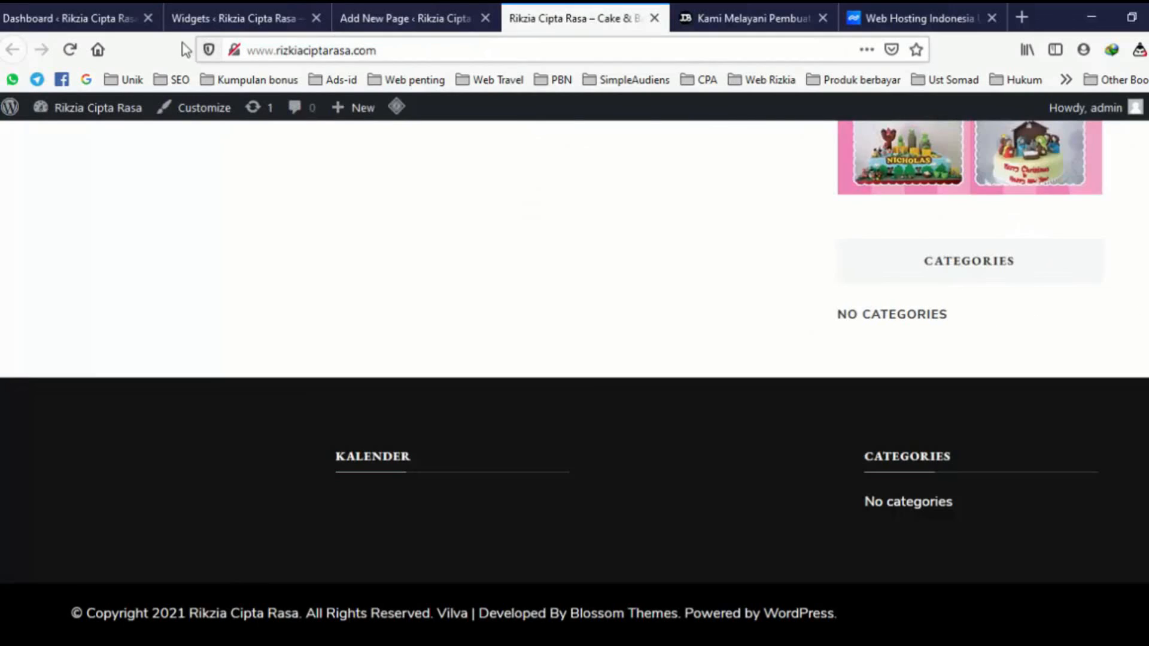
left_click(70, 49)
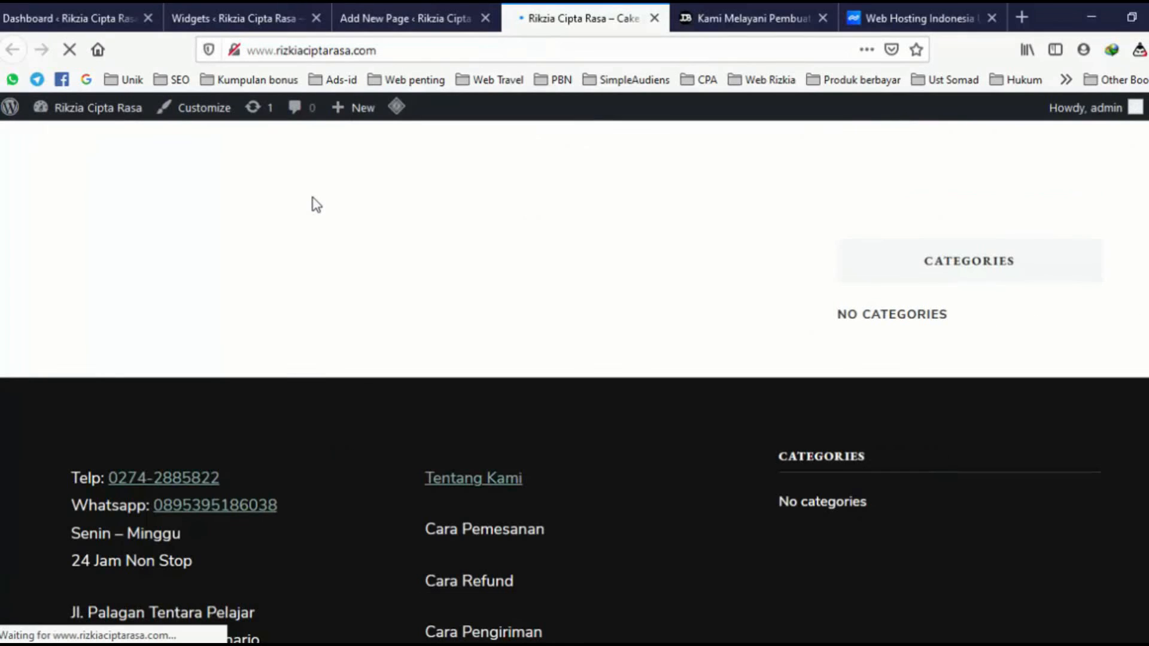
scroll(271, 389, "down", 3)
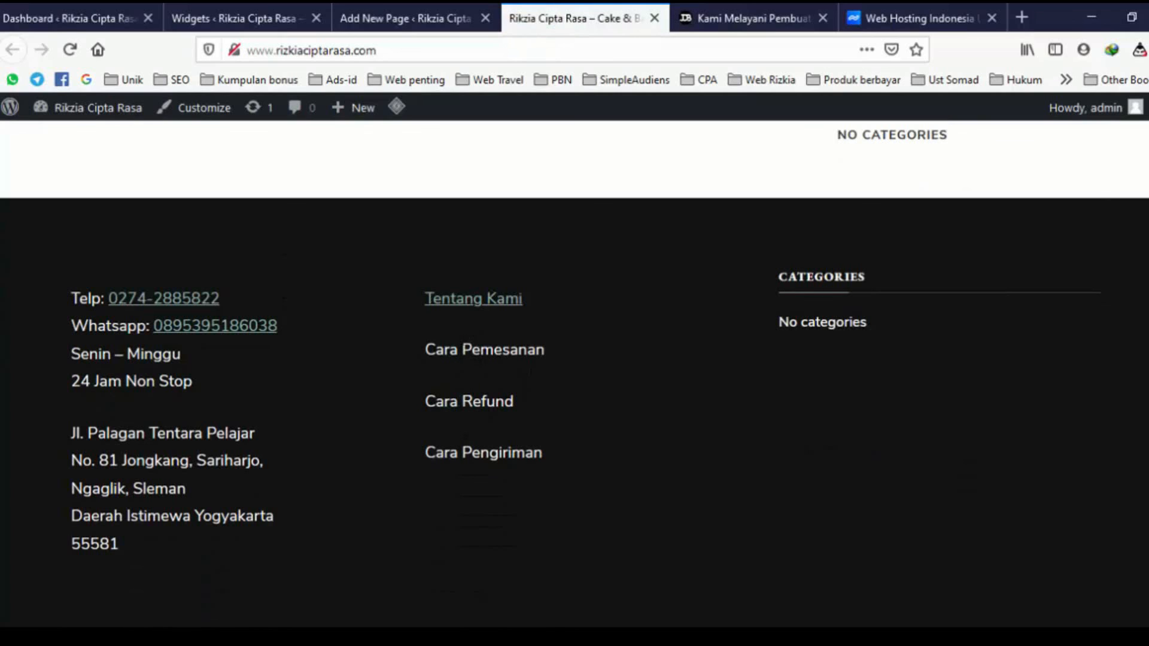
- Set the Footer Two Text widget's title to Layanan, consulting the Niagahoster footer headings as an example
left_click(216, 10)
left_click(975, 231)
left_click(910, 305)
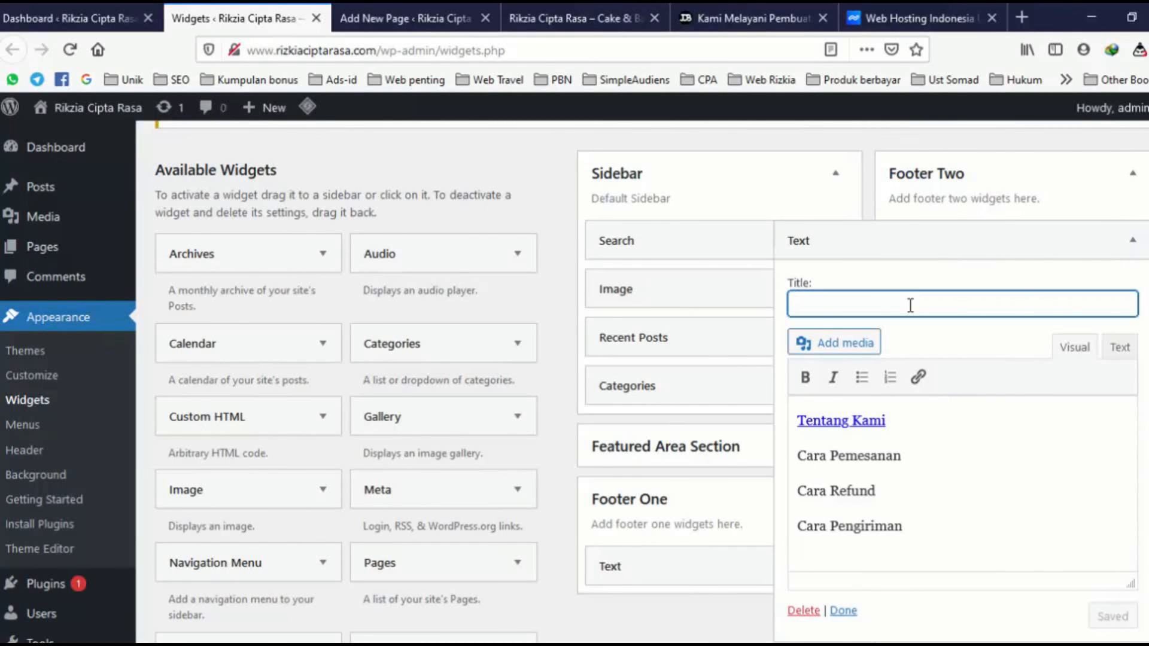
left_click(910, 6)
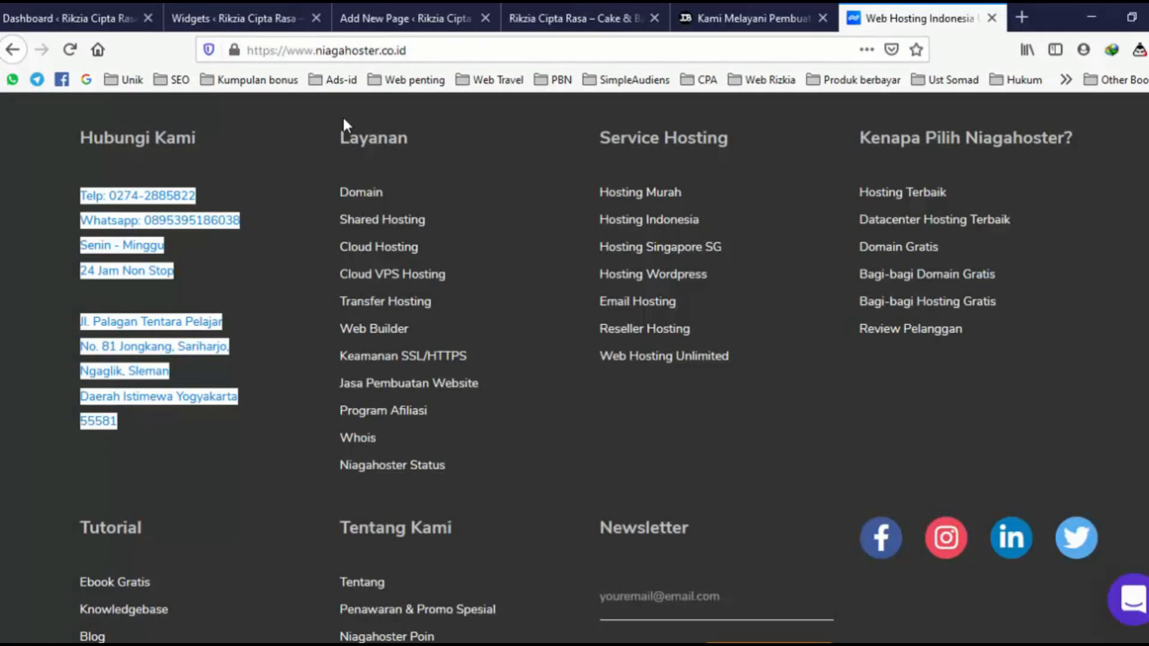
left_click(239, 18)
type("Layanan")
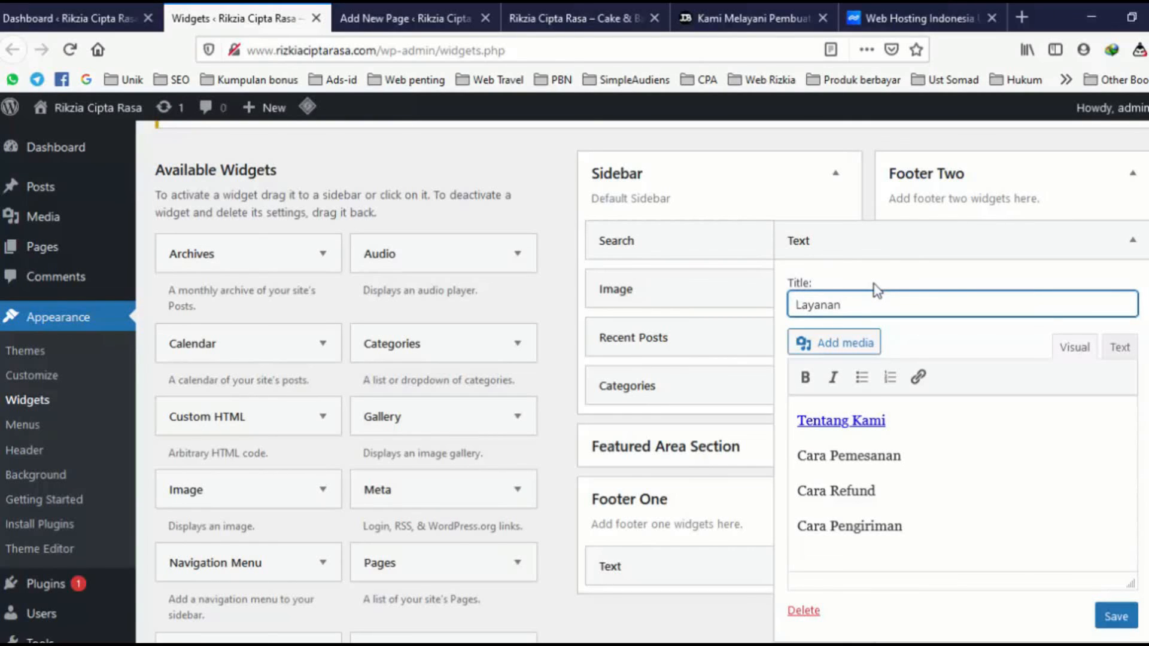
- Save the Footer Two Text widget and reload the site's front page to check its footer
left_click(1115, 615)
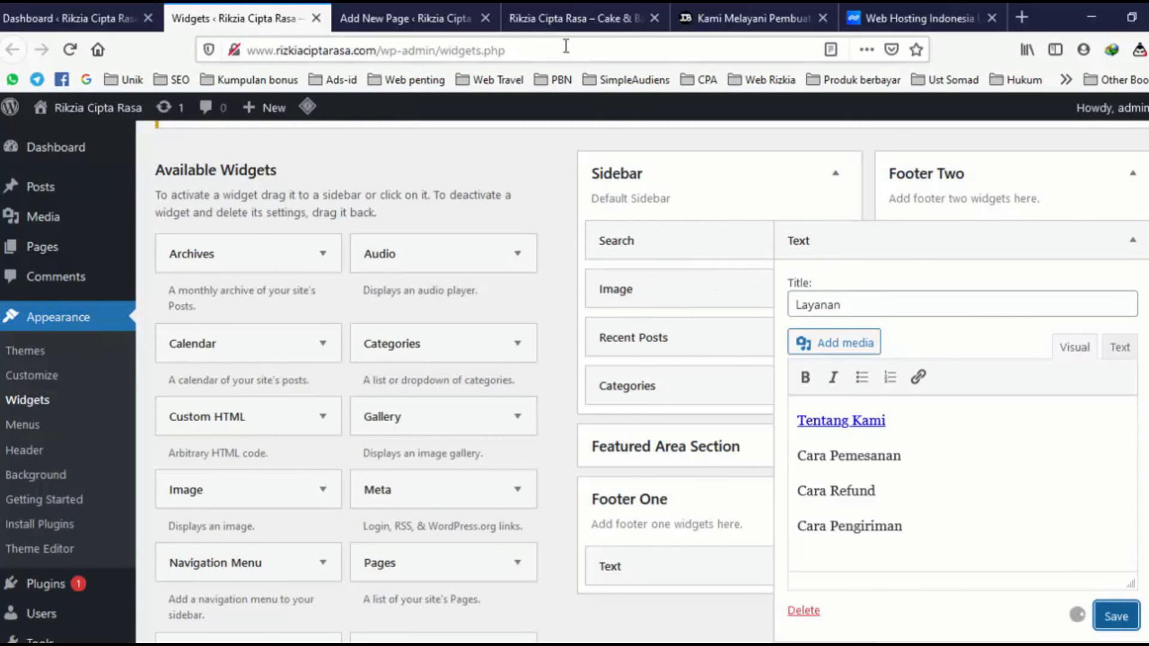
left_click(545, 19)
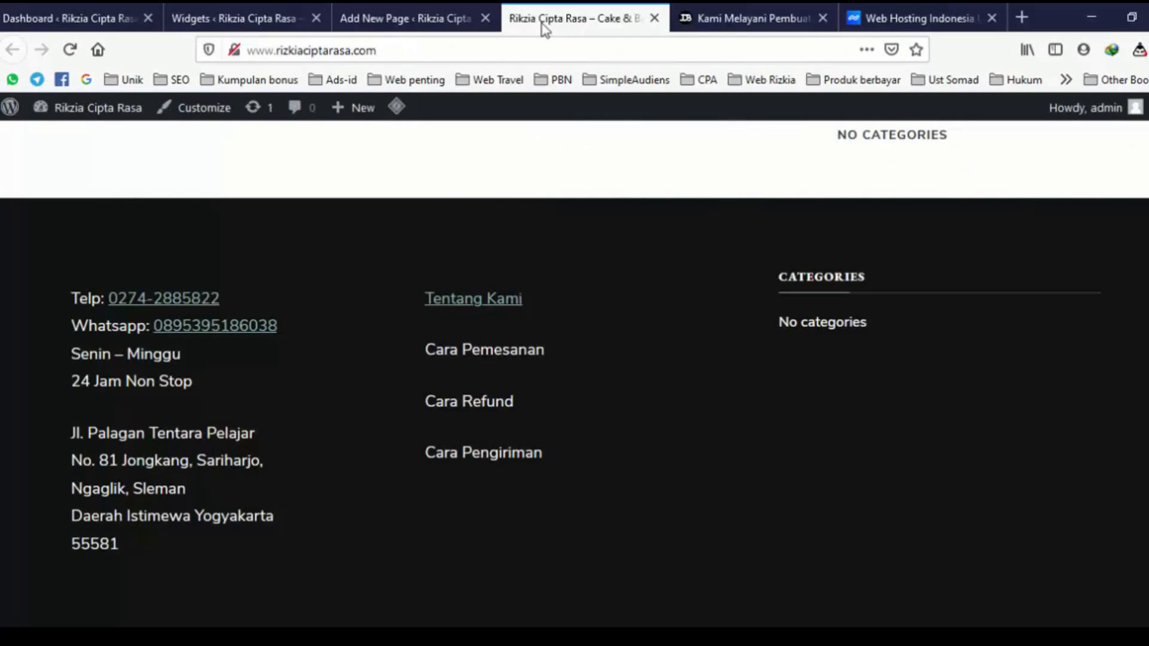
left_click(71, 50)
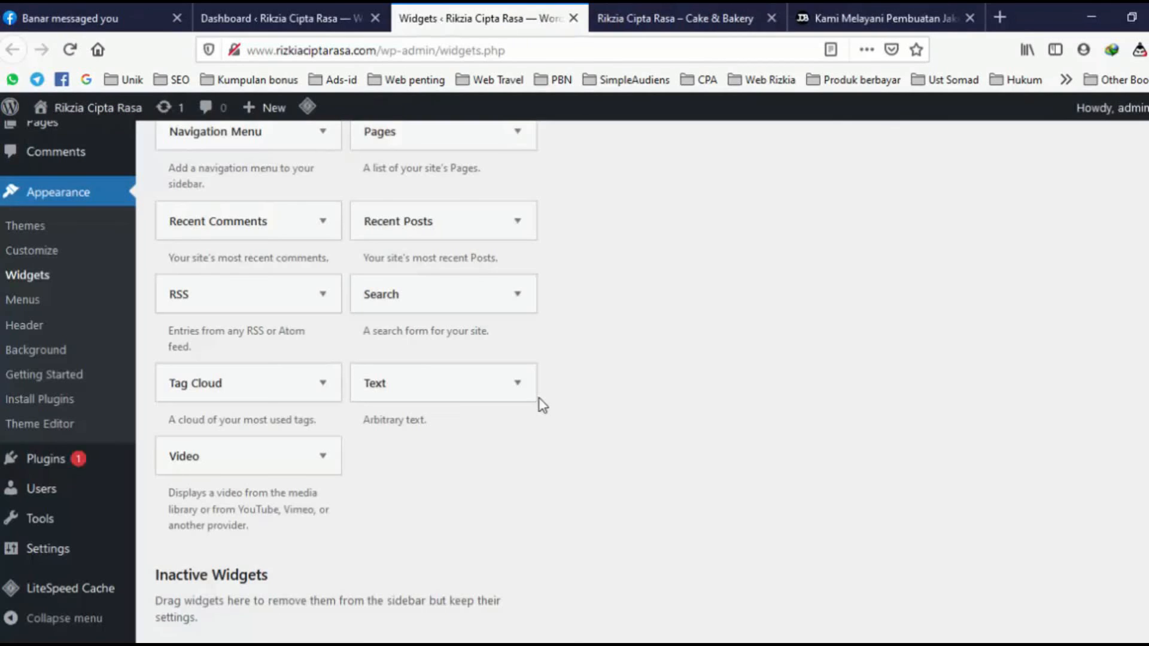
scroll(543, 406, "up", 8)
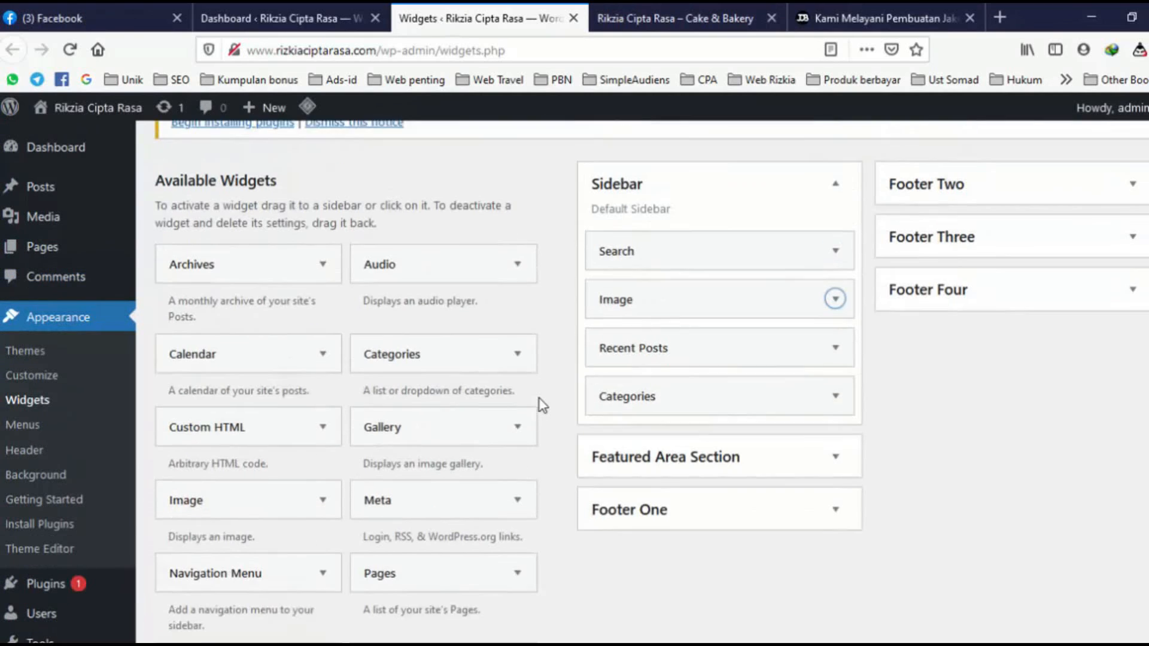